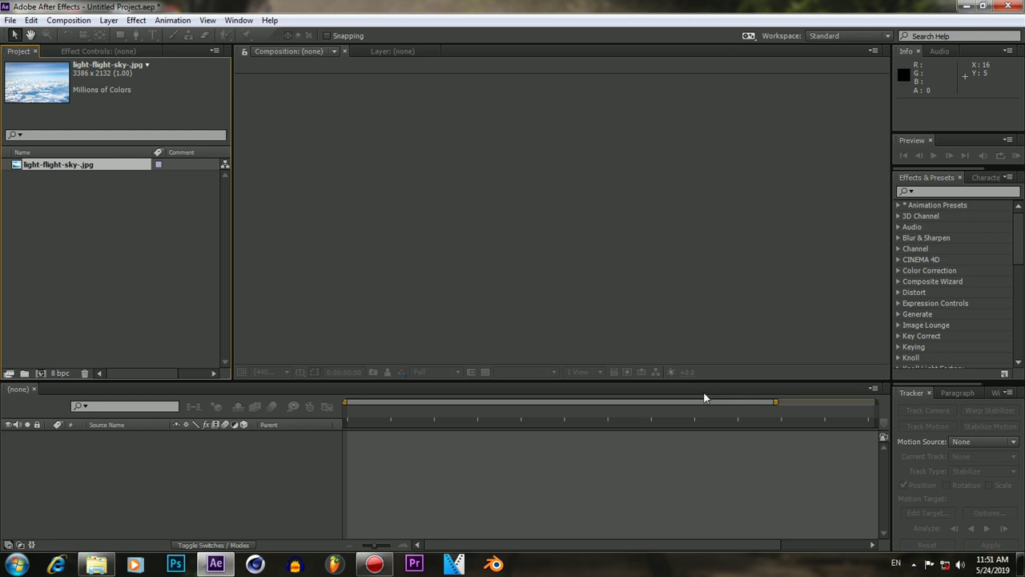
# Start a new composition, bringing up Comp 1 settings at HDTV 1080 25, 1920×1080, 10 seconds.
pyautogui.click(41, 372)
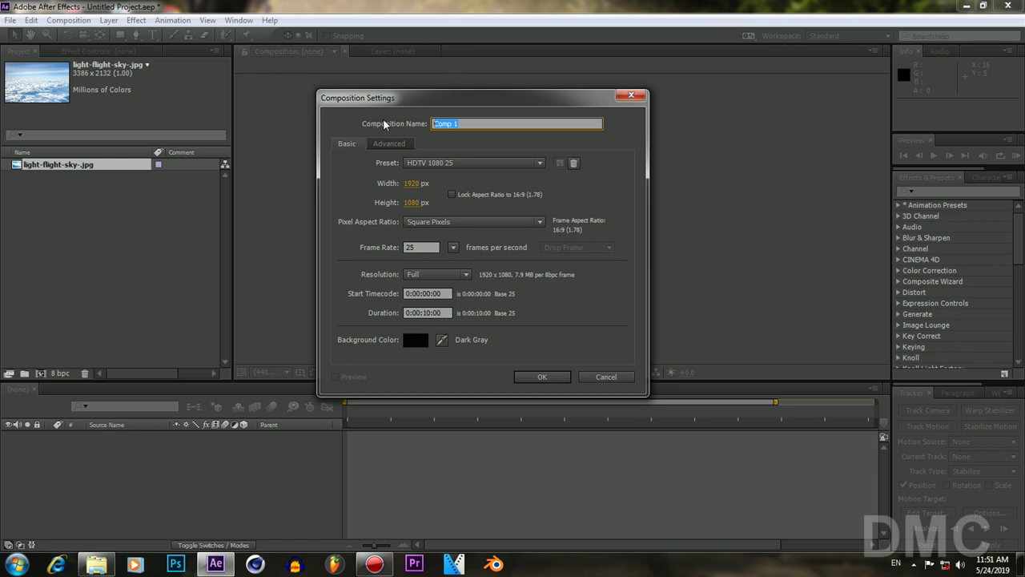
# Create the HDTV 1080 25 comp named Main comp and place light-flight-sky-.jpg in it.
pyautogui.write('Main c')
pyautogui.click(542, 378)
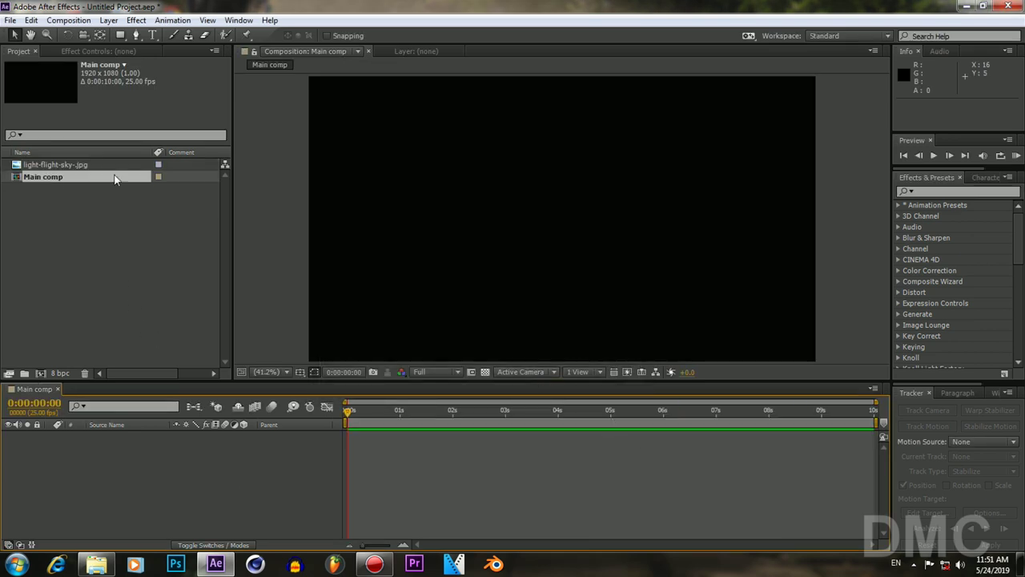
pyautogui.click(97, 165)
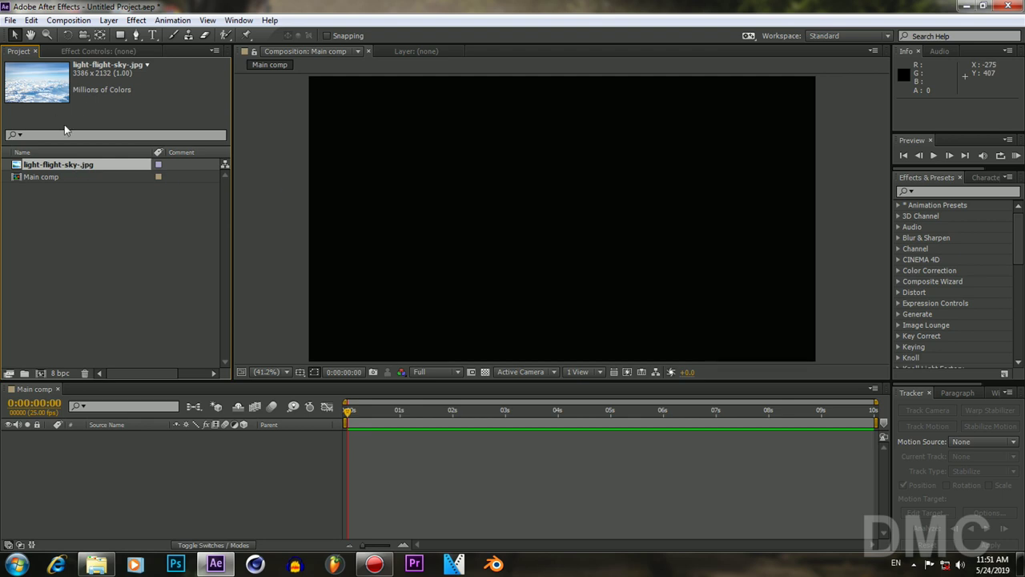
pyautogui.moveTo(85, 164); pyautogui.dragTo(145, 438)
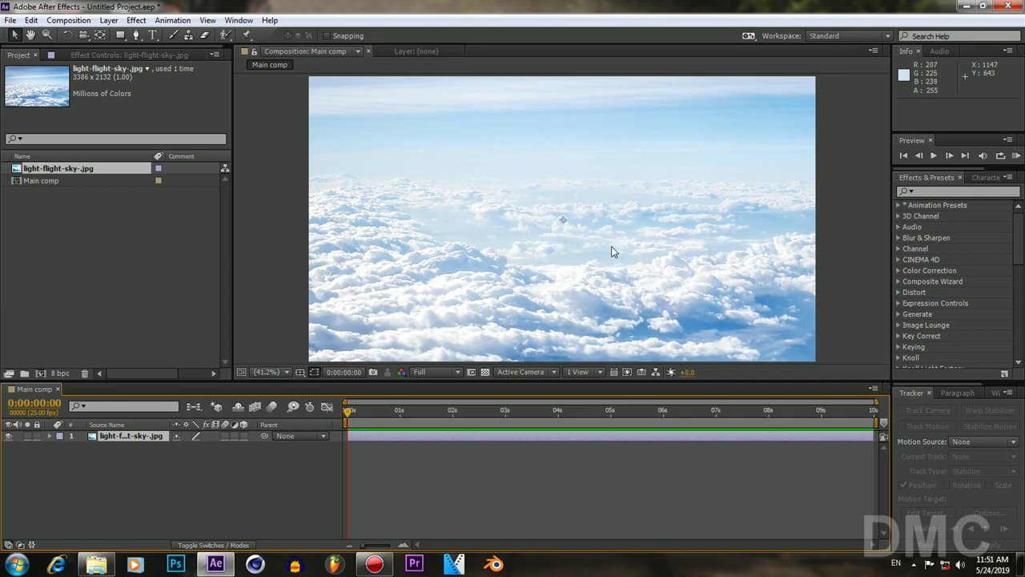
pyautogui.rightClick(155, 466)
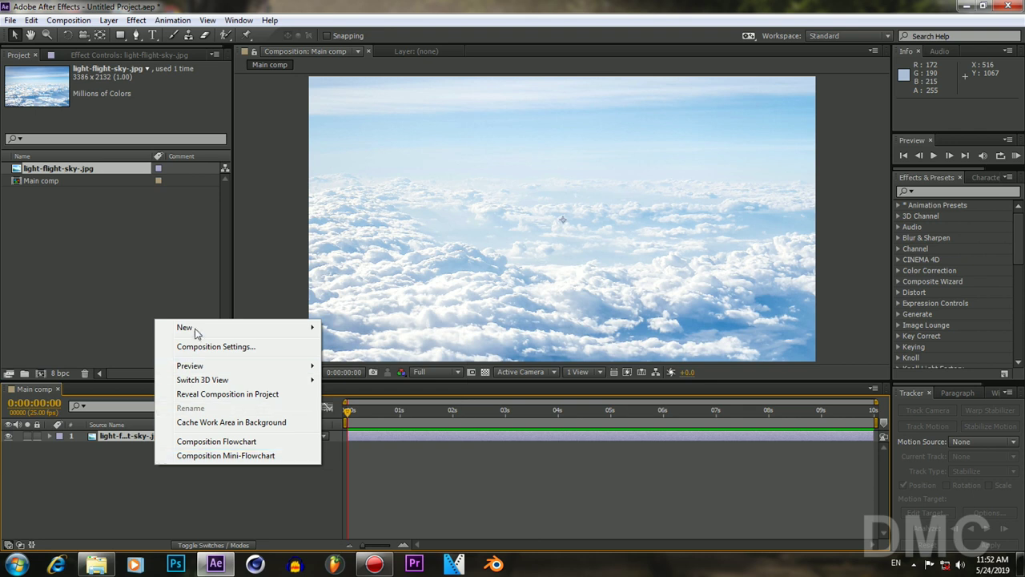
# Add a black solid layer named E3D above the sky layer.
pyautogui.moveTo(196, 330)
pyautogui.click(350, 361)
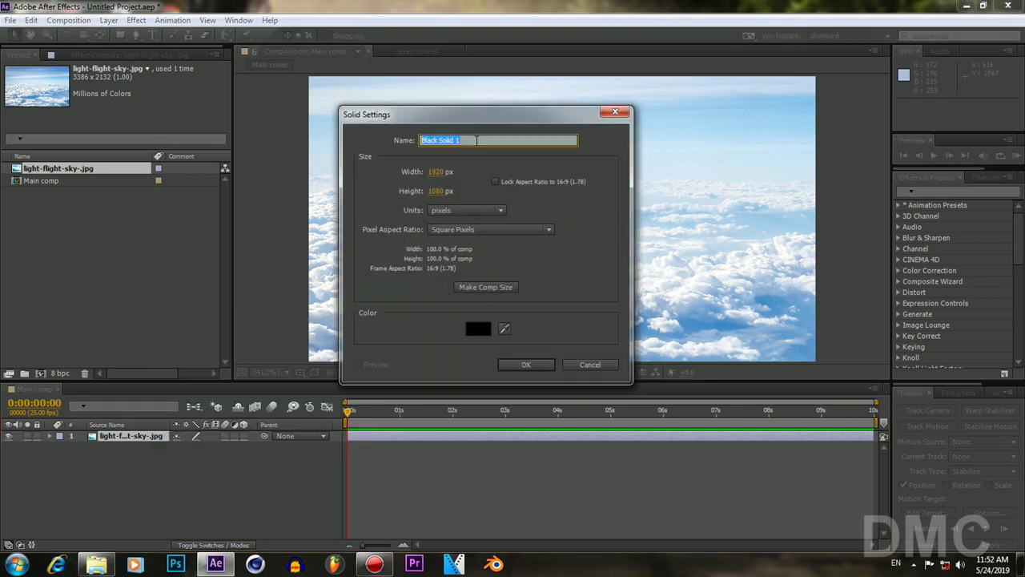
pyautogui.write('E3')
pyautogui.write('D')
pyautogui.click(526, 365)
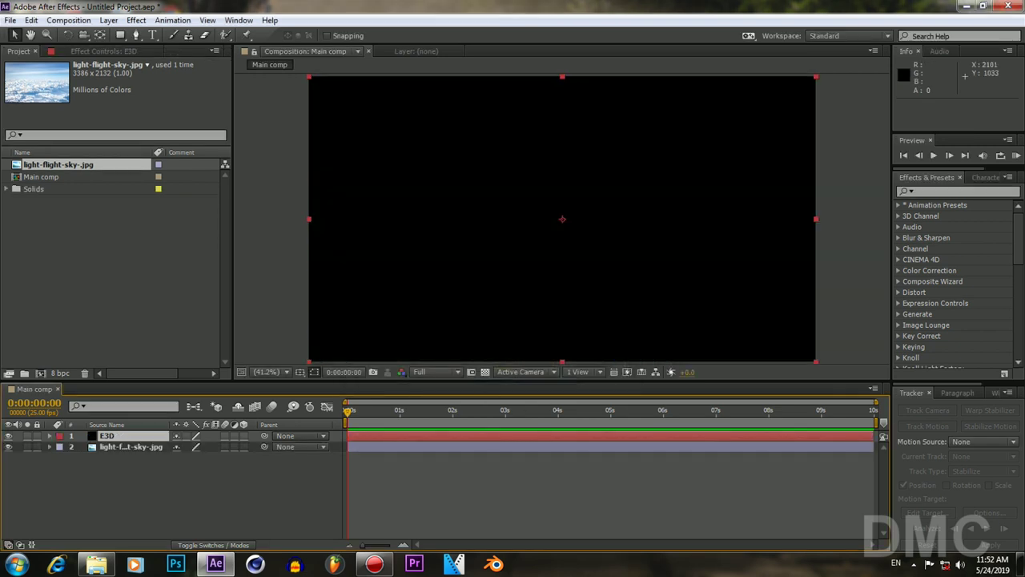
# Apply the Video Copilot Element effect to the E3D solid.
pyautogui.click(931, 192)
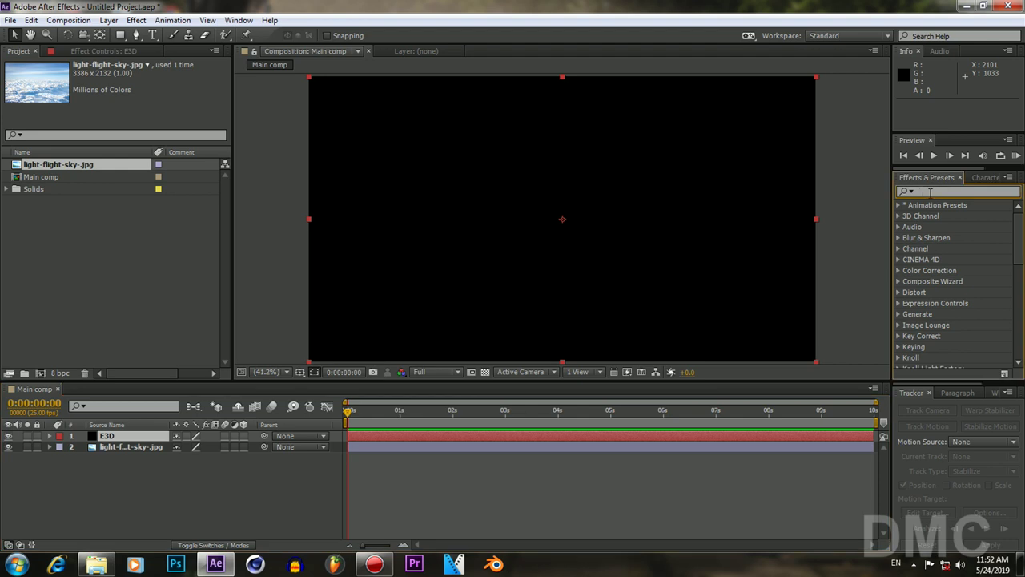
pyautogui.write('Elem')
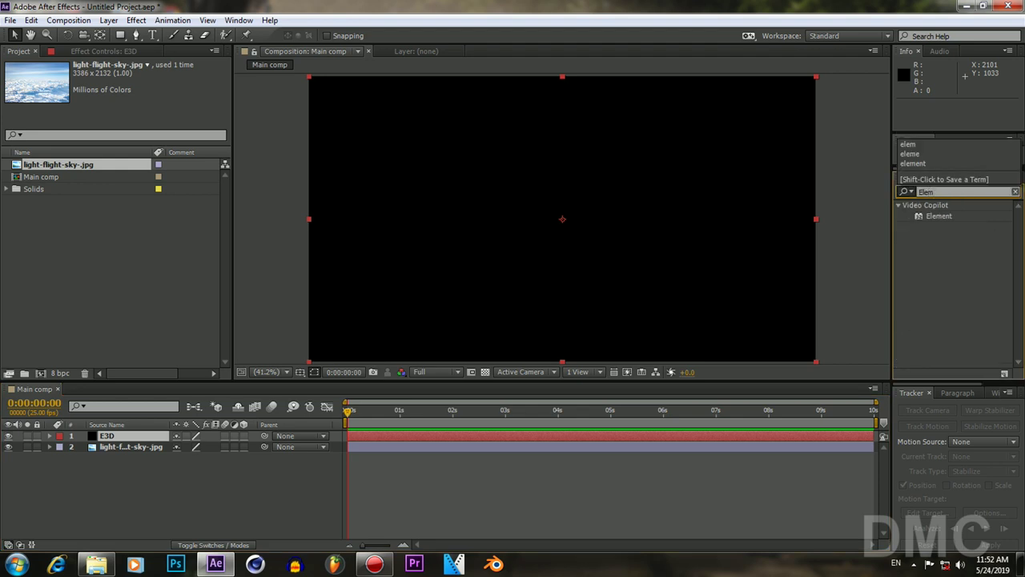
pyautogui.moveTo(942, 219); pyautogui.dragTo(533, 226)
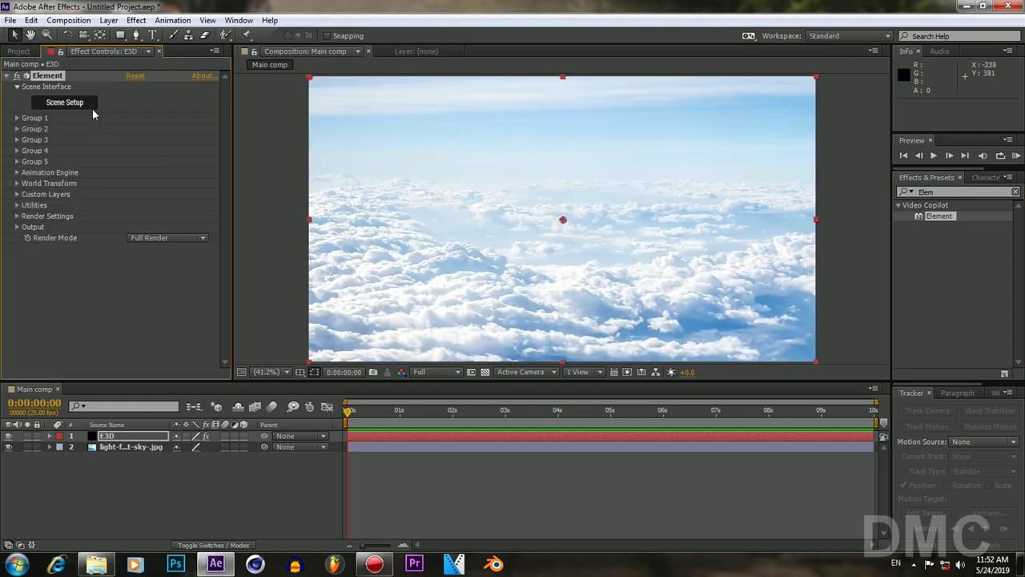
# In Element 3D Scene Setup, add the Jumbo_Jet_02 model from the Jet_Strike pack.
pyautogui.click(78, 104)
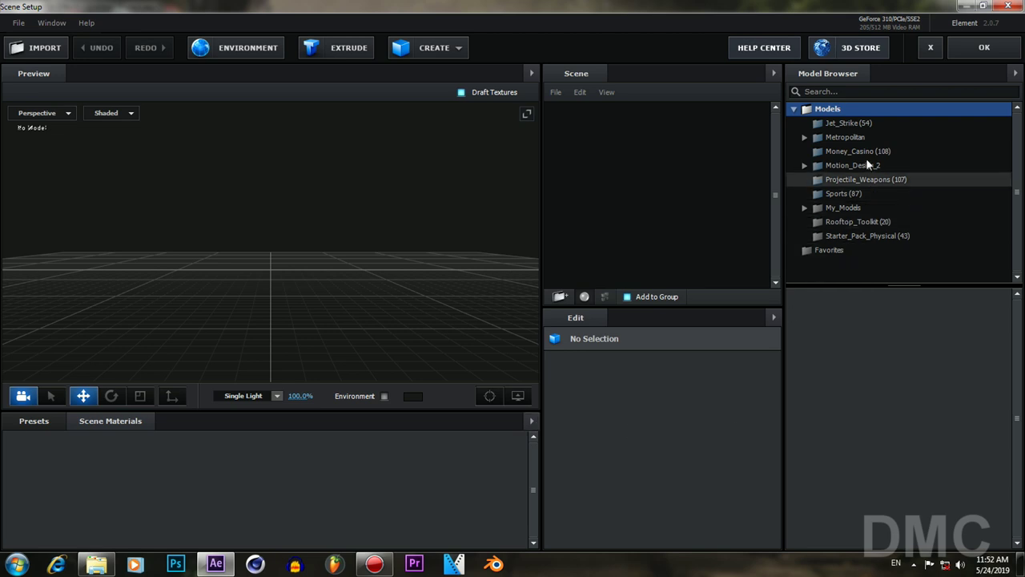
pyautogui.click(839, 127)
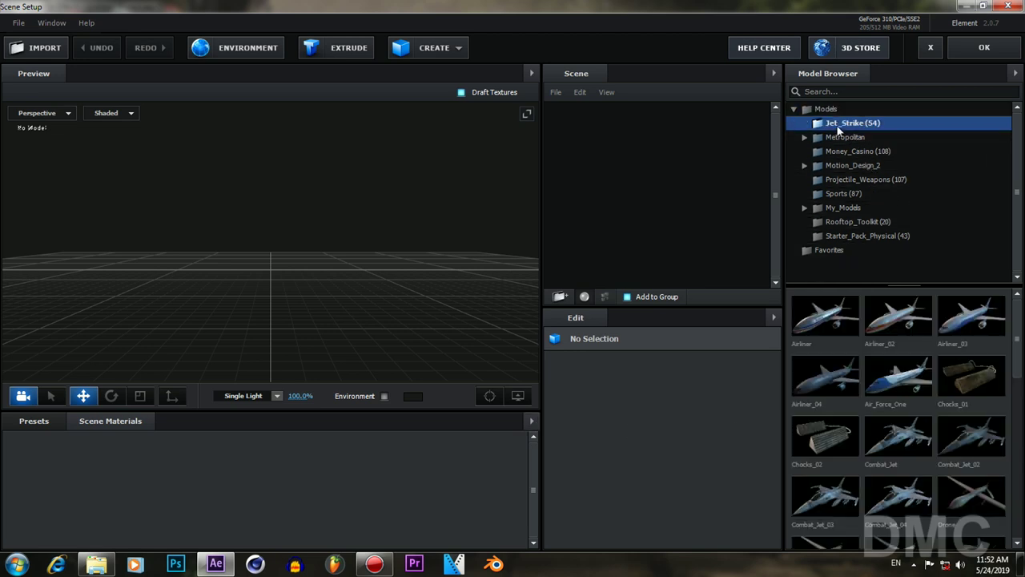
pyautogui.moveTo(1017, 327)
pyautogui.mouseDown()
pyautogui.moveTo(1009, 412)
pyautogui.moveTo(1020, 490)
pyautogui.moveTo(1022, 383)
pyautogui.mouseUp()
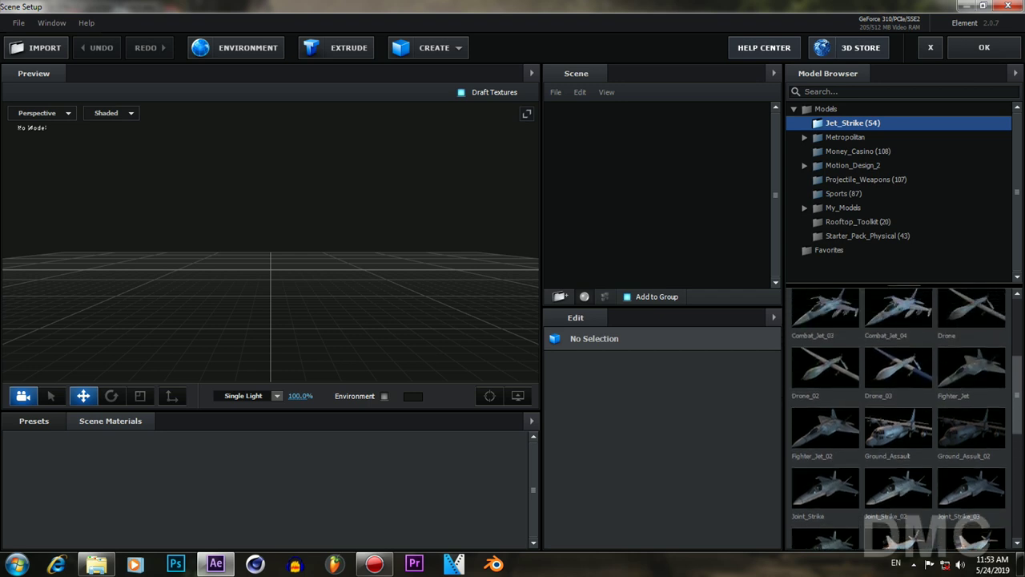
pyautogui.moveTo(1022, 383)
pyautogui.mouseDown()
pyautogui.moveTo(1022, 327)
pyautogui.moveTo(1017, 428)
pyautogui.mouseUp()
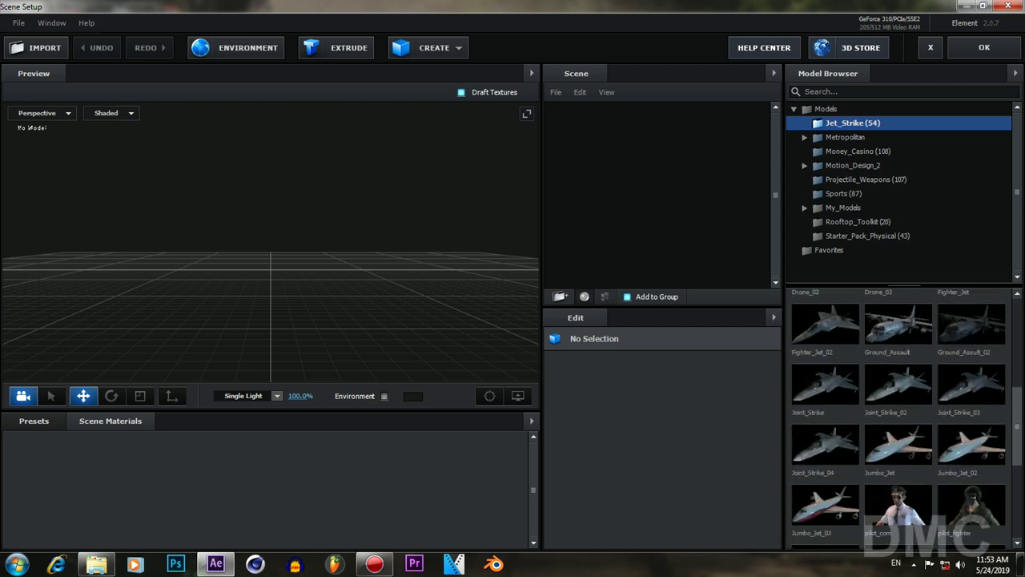
pyautogui.click(975, 456)
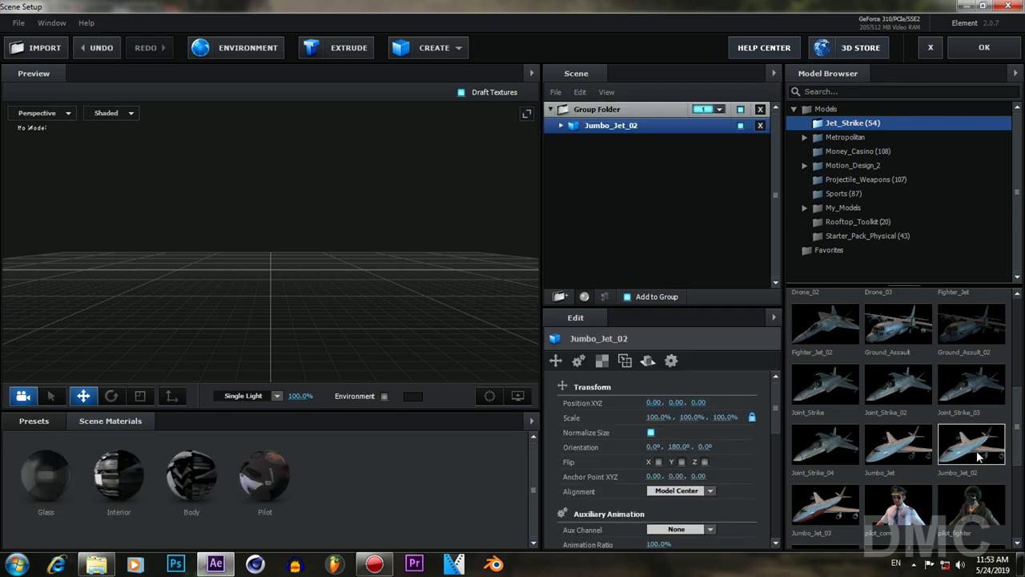
# Hide the viewport grid and orbit the view to see the jet's side.
pyautogui.click(516, 397)
pyautogui.click(452, 352)
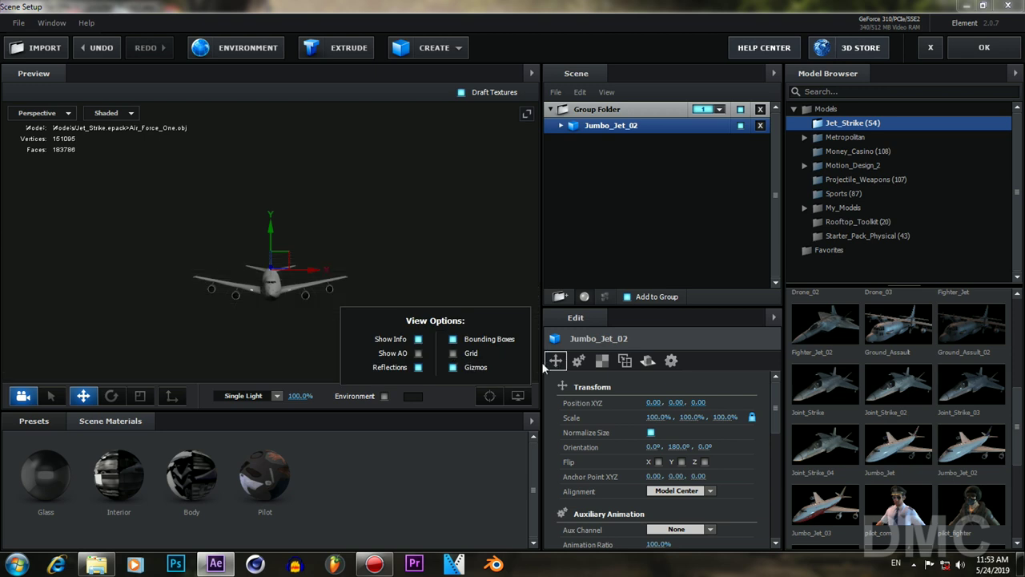
pyautogui.scroll(2, 353, 275)
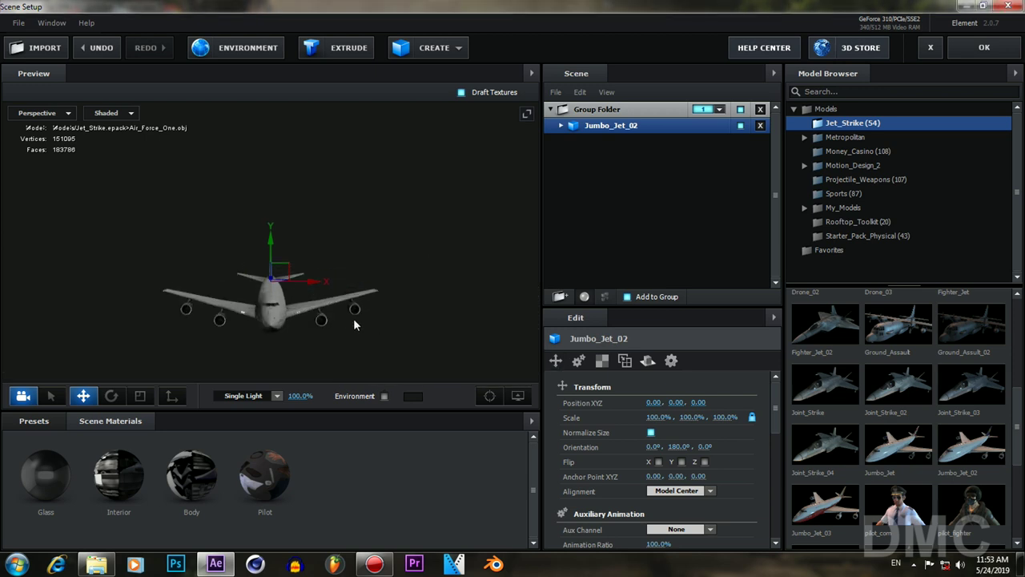
pyautogui.moveTo(362, 320)
pyautogui.mouseDown()
pyautogui.moveTo(362, 293)
pyautogui.moveTo(313, 313)
pyautogui.mouseUp()
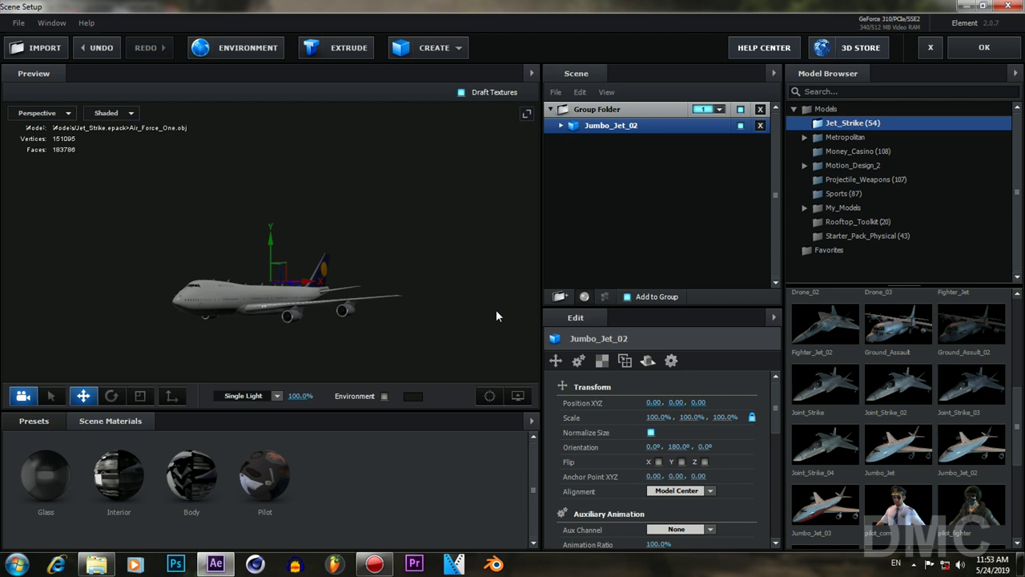
# Browse the VideoCopilot Models and Jet_Strike_Maps folders for a new environment image.
pyautogui.click(244, 50)
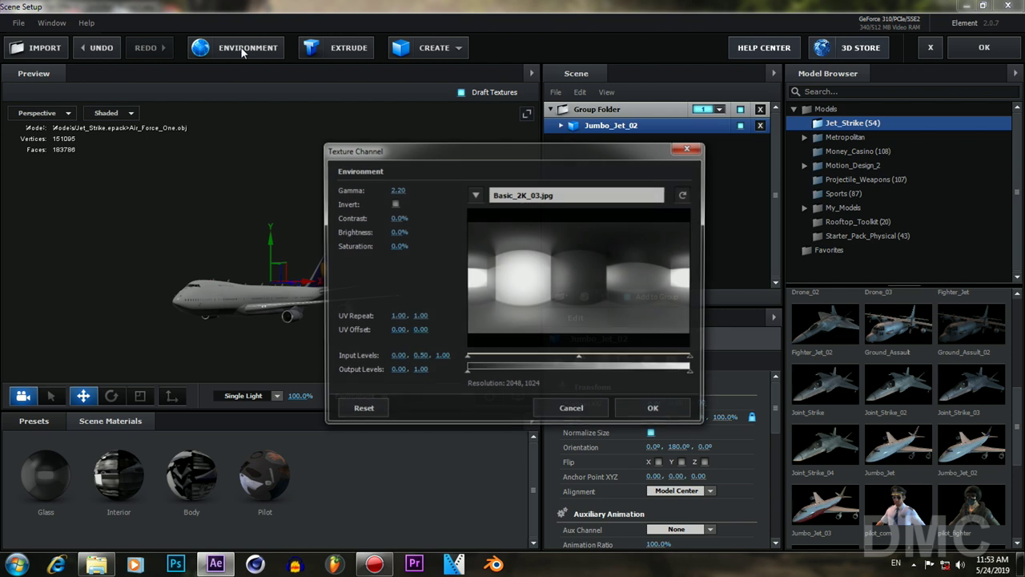
pyautogui.click(571, 200)
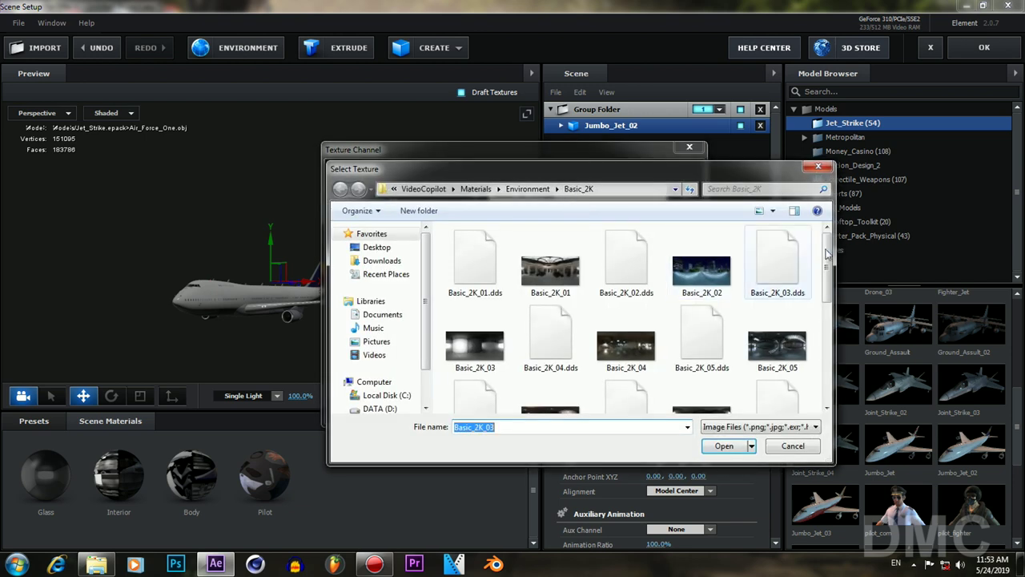
pyautogui.scroll(-2, 745, 256)
pyautogui.scroll(2, 744, 256)
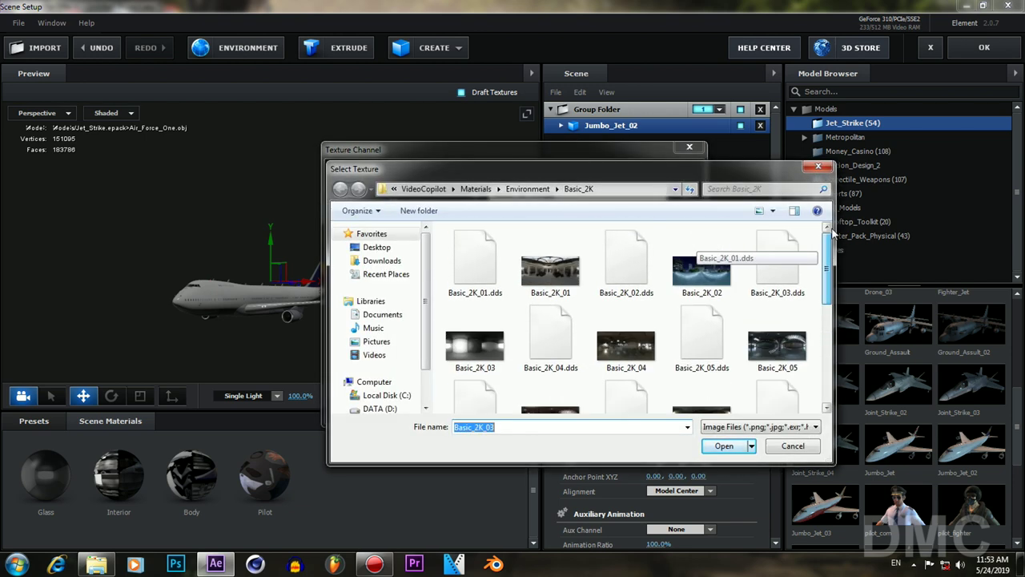
pyautogui.click(396, 314)
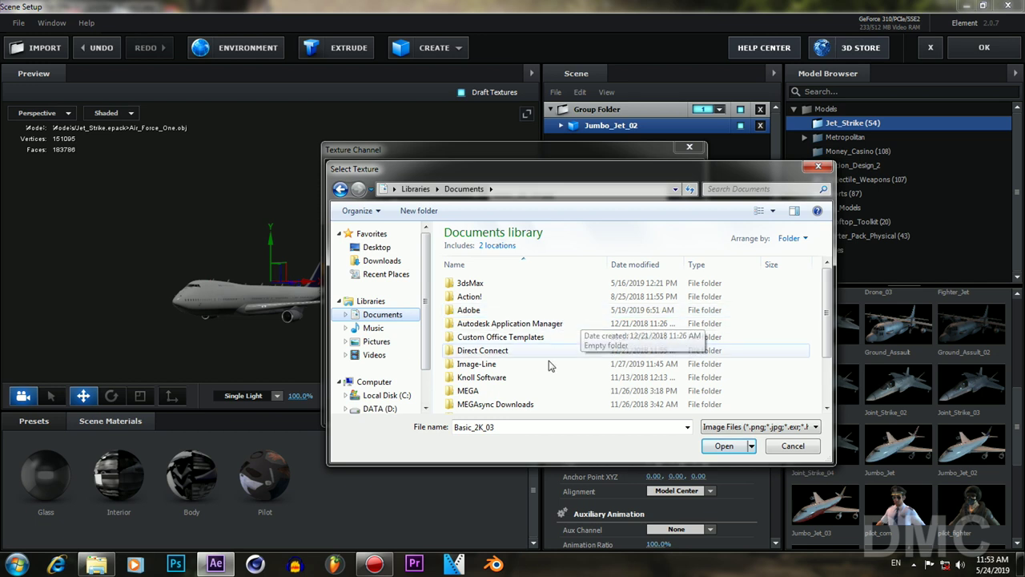
pyautogui.scroll(-2, 785, 349)
pyautogui.scroll(-3, 784, 349)
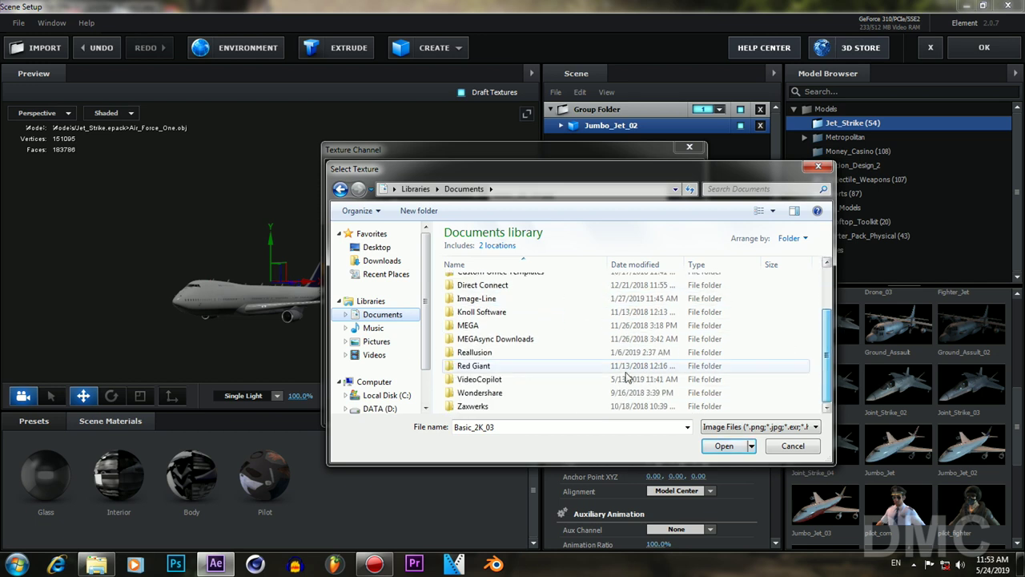
pyautogui.doubleClick(494, 379)
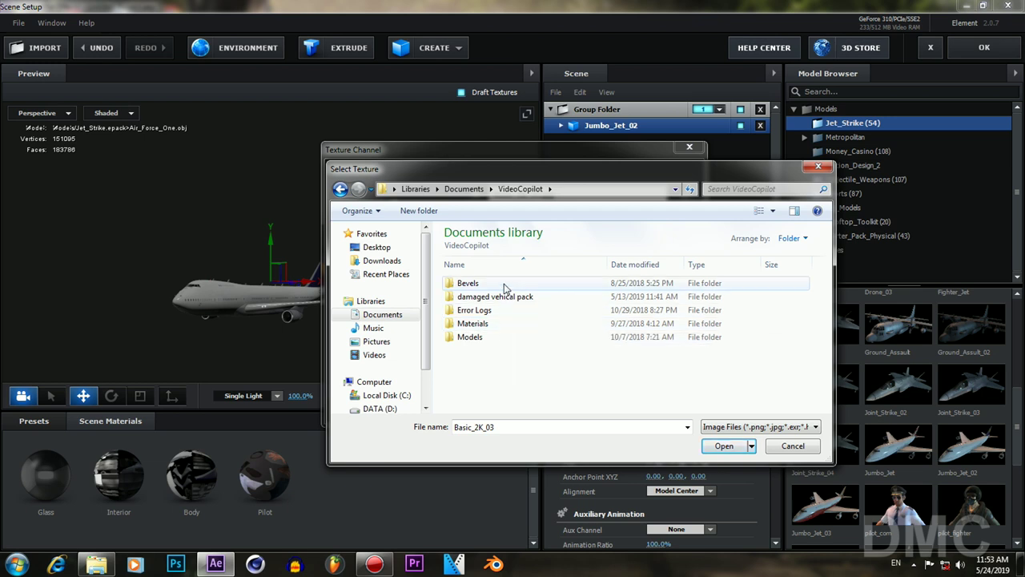
pyautogui.doubleClick(471, 337)
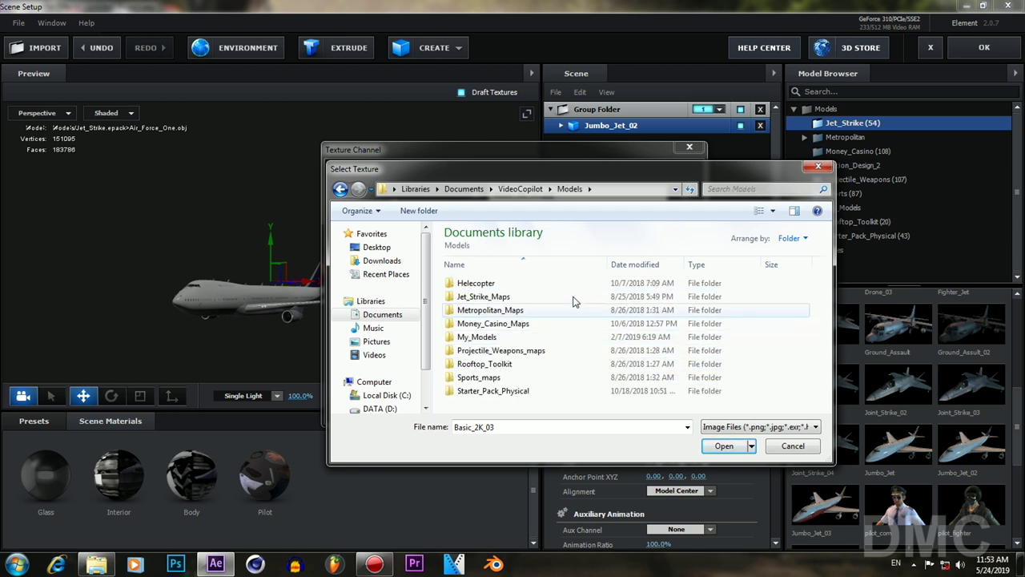
pyautogui.doubleClick(526, 297)
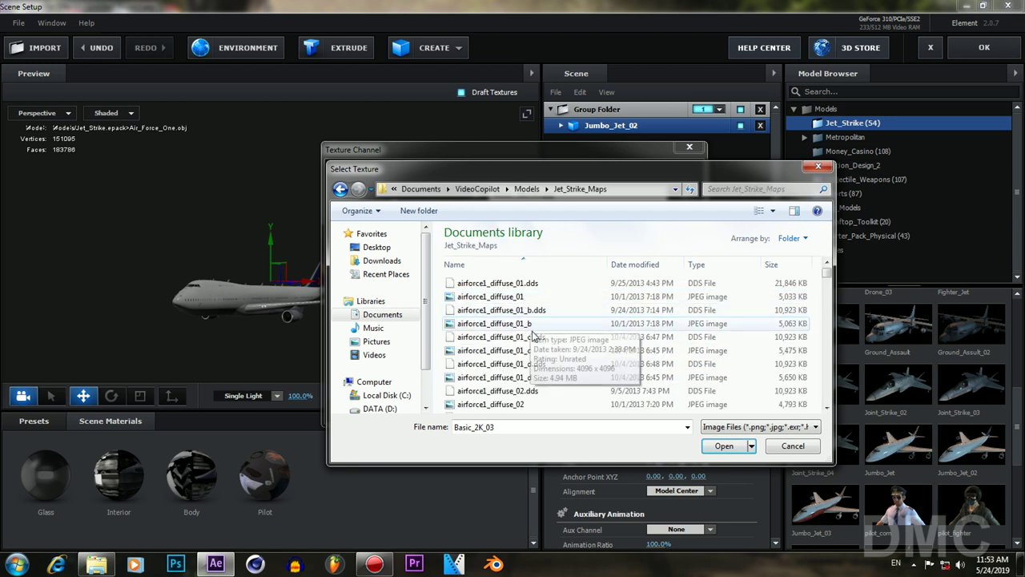
pyautogui.click(773, 210)
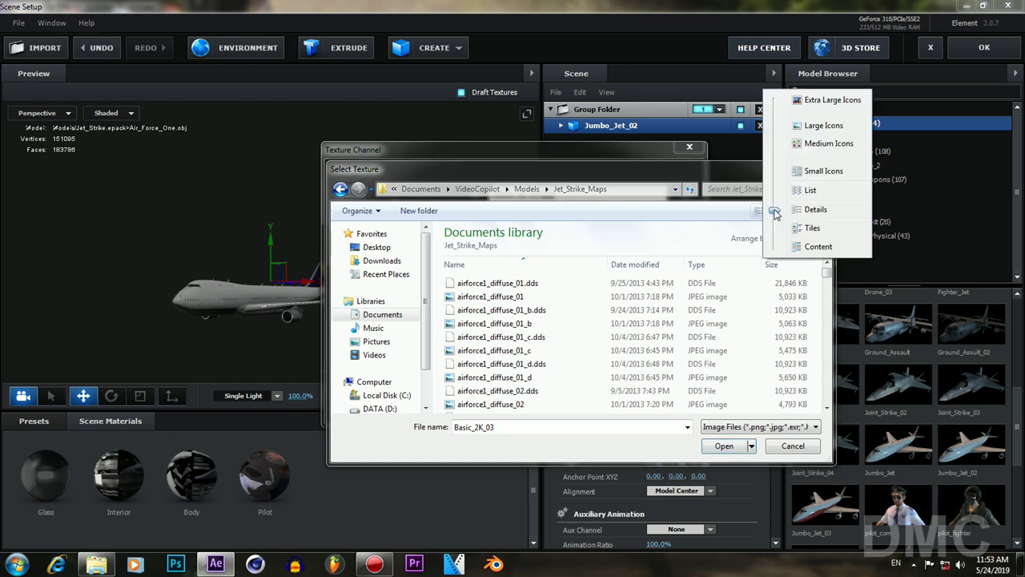
pyautogui.click(829, 143)
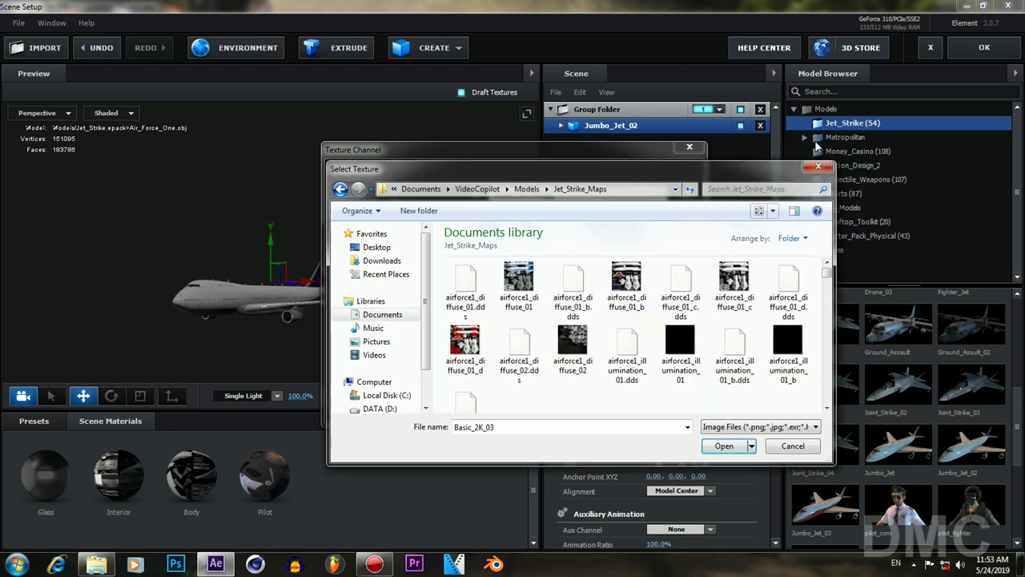
pyautogui.moveTo(828, 281)
pyautogui.mouseDown()
pyautogui.moveTo(827, 295)
pyautogui.moveTo(827, 264)
pyautogui.mouseUp()
# Load light-flight-sky from the HD skys folder on DATA (D:) as the environment texture.
pyautogui.click(340, 189)
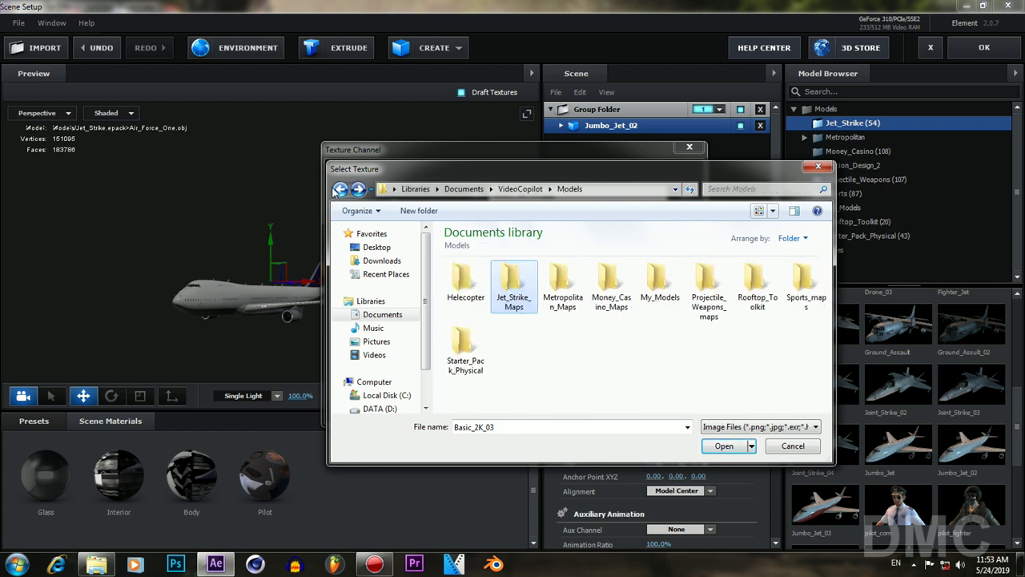
pyautogui.click(380, 409)
pyautogui.moveTo(827, 248); pyautogui.dragTo(827, 305)
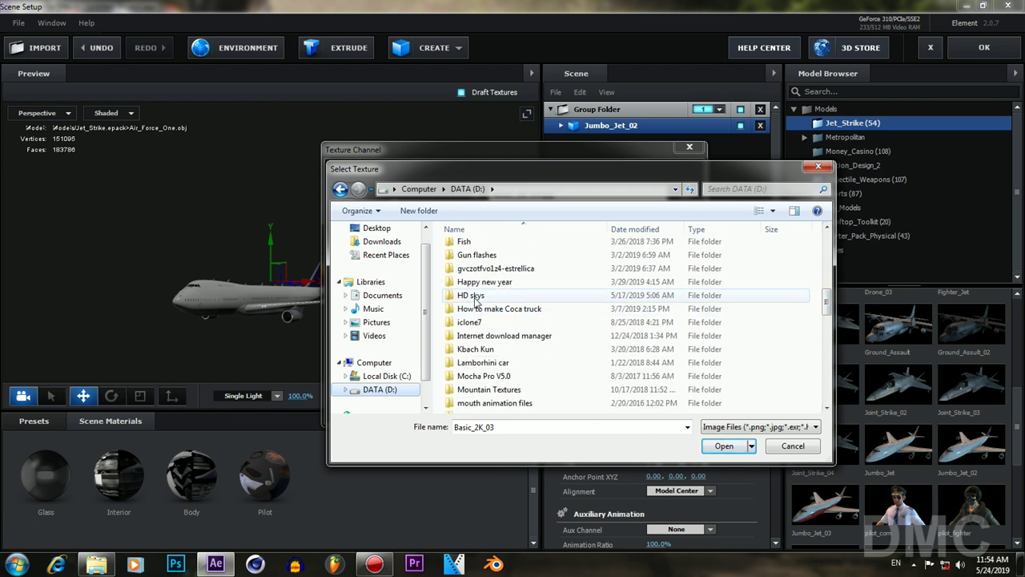
pyautogui.doubleClick(474, 302)
pyautogui.click(629, 257)
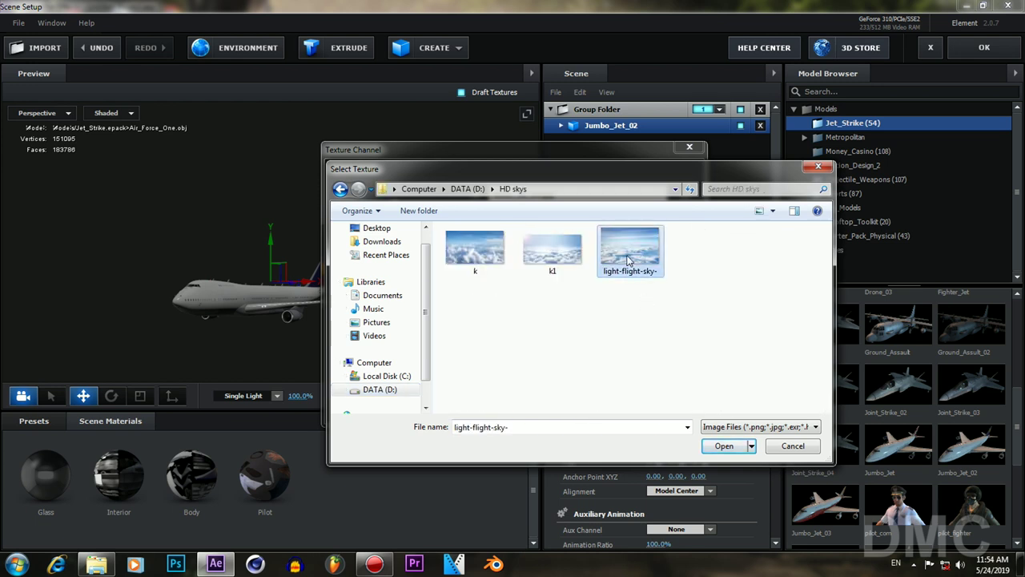
pyautogui.click(721, 447)
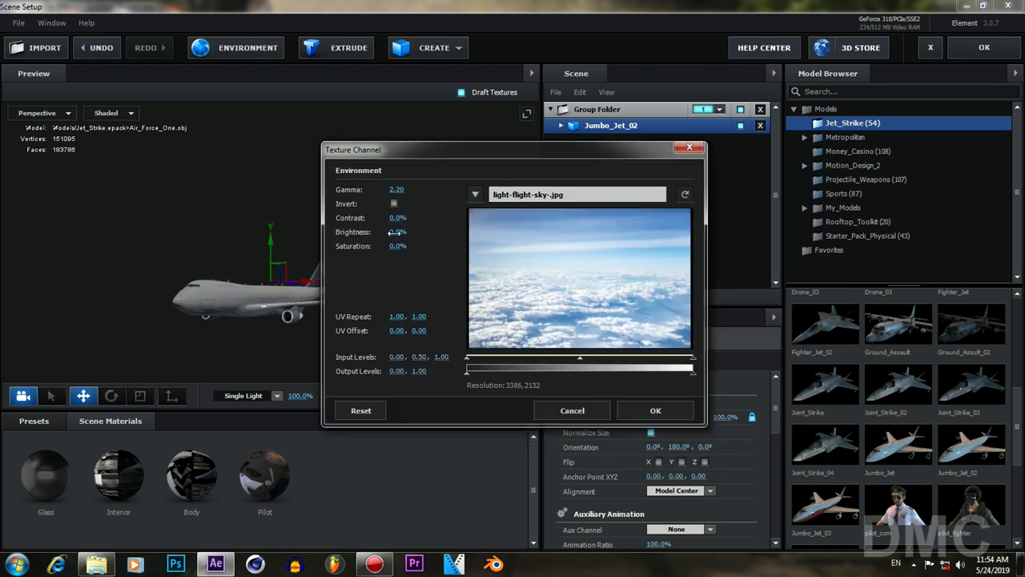
# Set the sky texture to 7% brightness and -13% contrast, then close Scene Setup.
pyautogui.moveTo(395, 232); pyautogui.dragTo(400, 232)
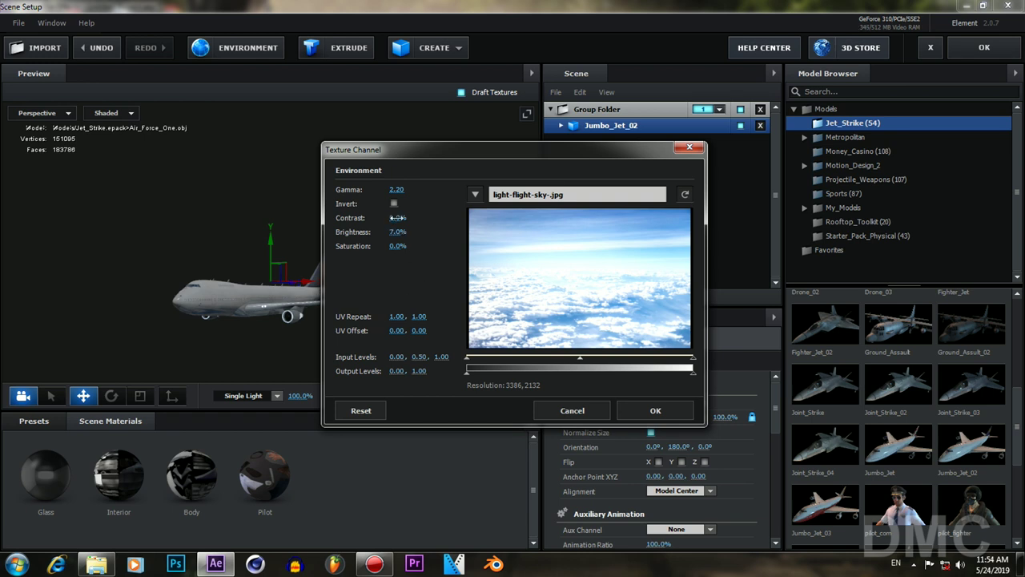
pyautogui.moveTo(398, 217); pyautogui.dragTo(382, 218)
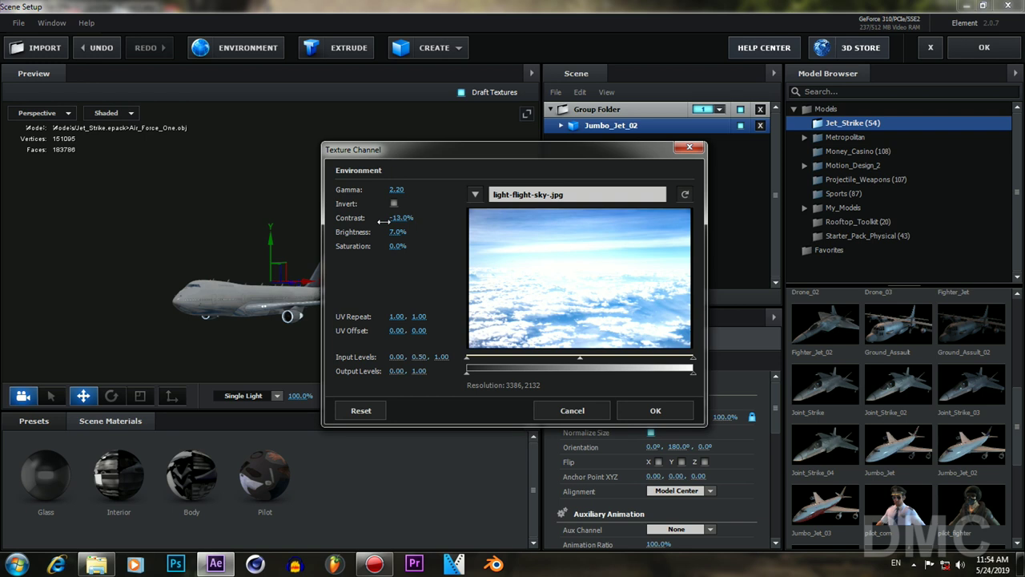
pyautogui.click(655, 411)
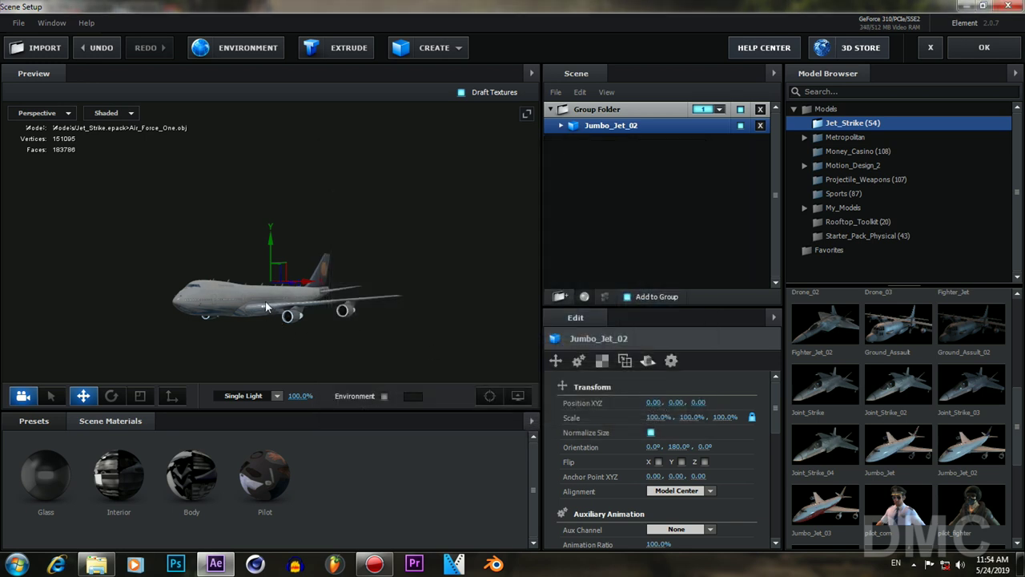
pyautogui.moveTo(266, 307); pyautogui.dragTo(329, 311)
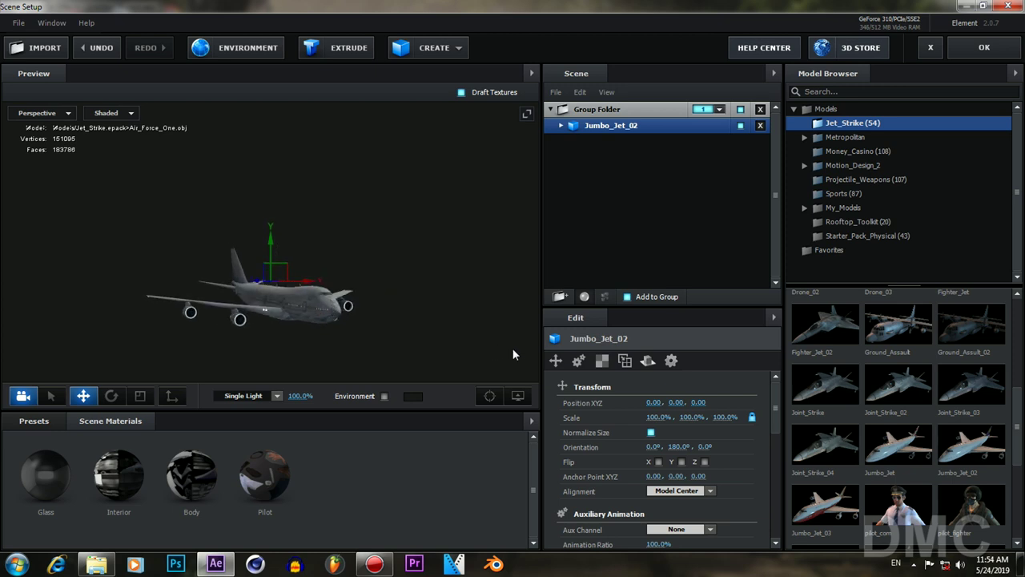
pyautogui.click(981, 49)
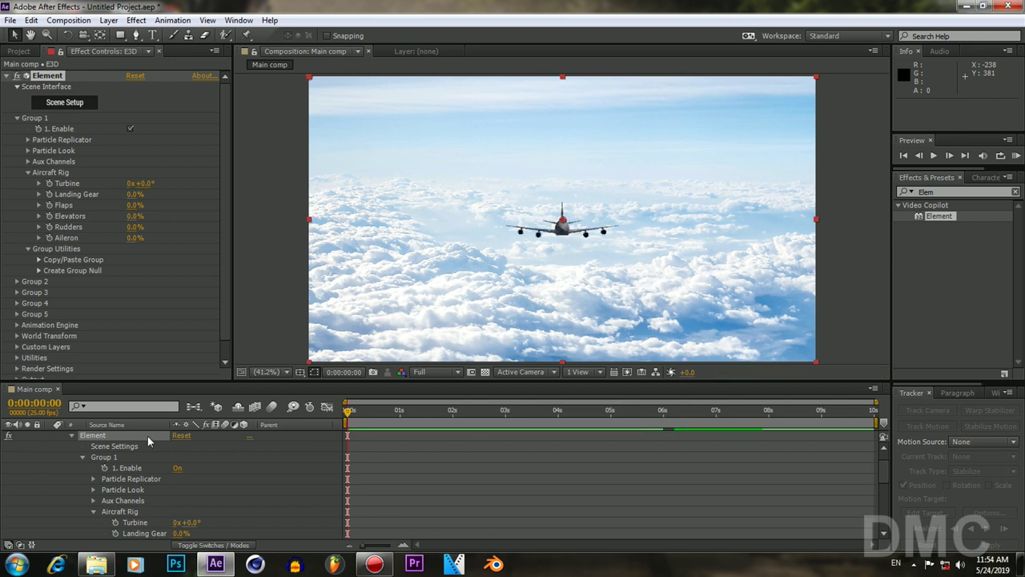
# Collapse the E3D layer, set the viewer to Half resolution, and start a RAM preview.
pyautogui.scroll(1, 481, 480)
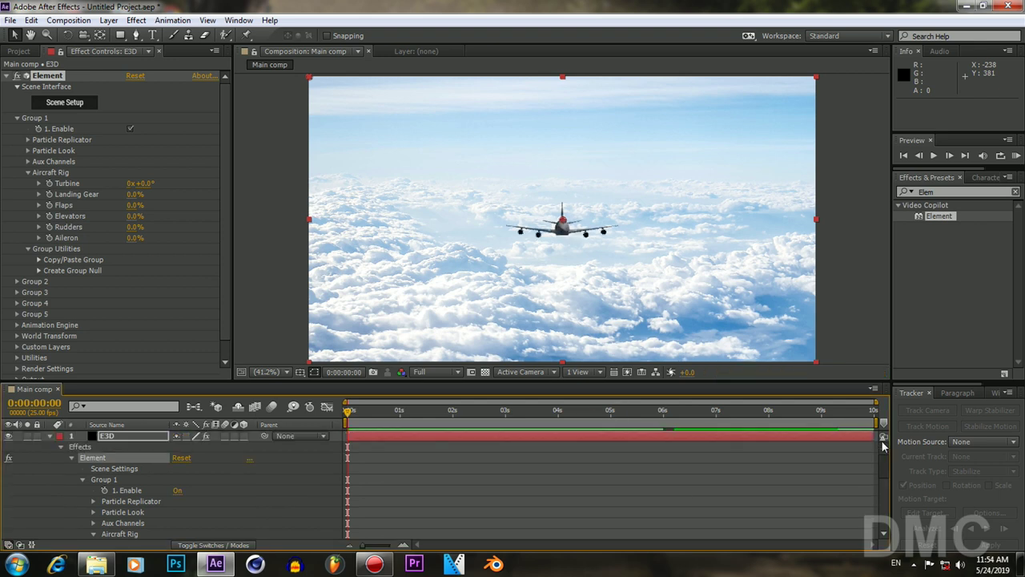
pyautogui.click(50, 436)
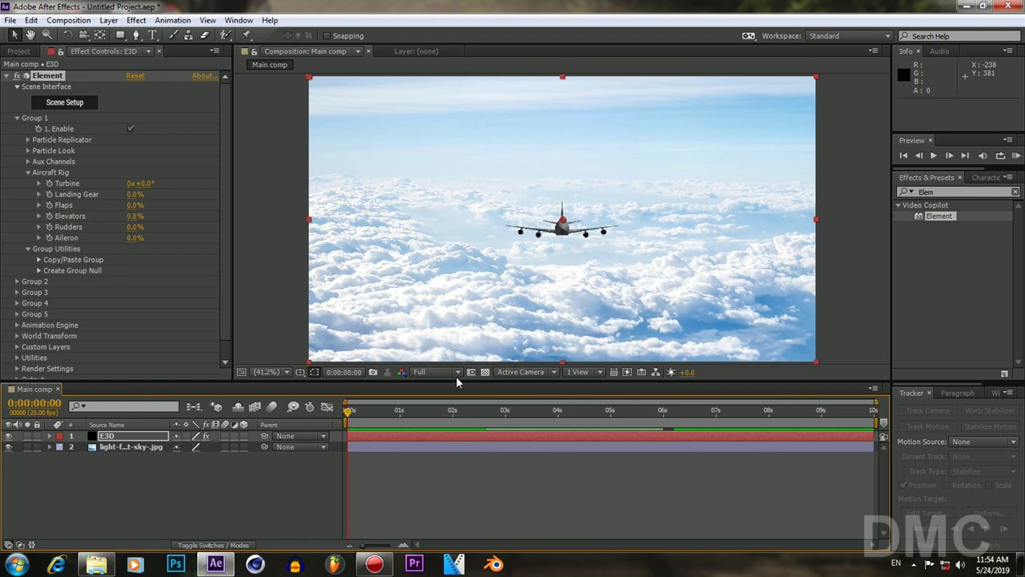
pyautogui.click(457, 372)
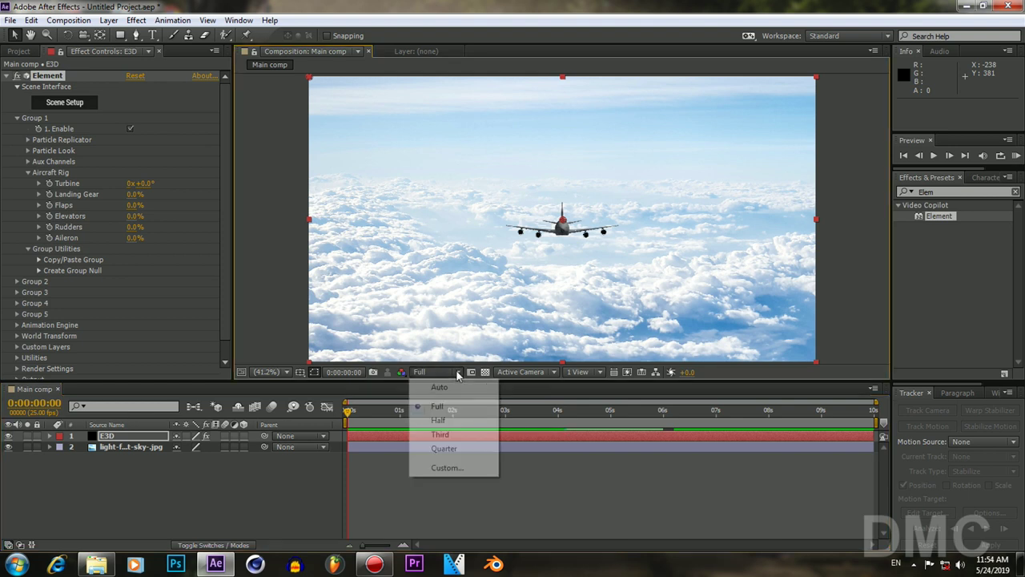
pyautogui.click(440, 421)
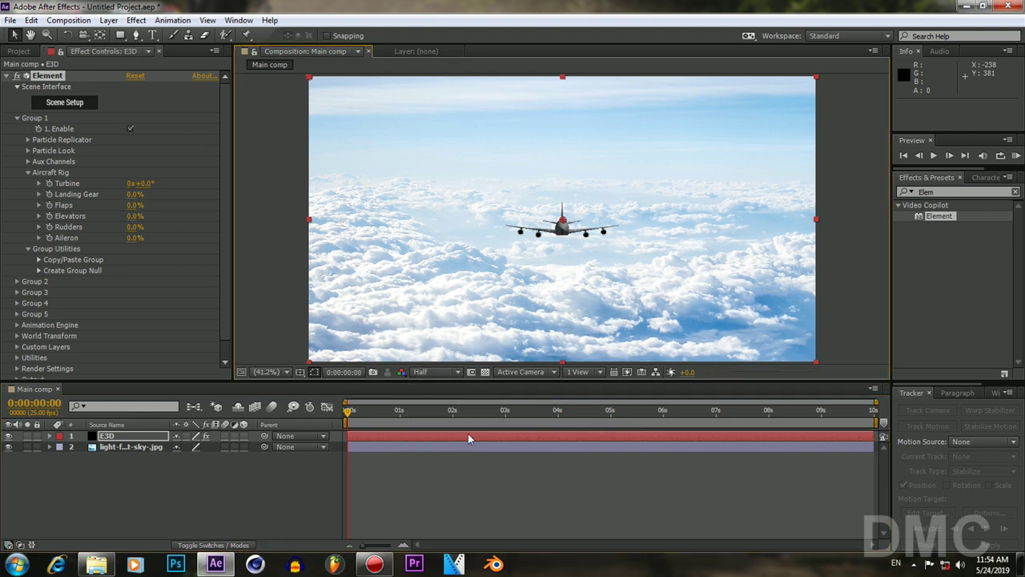
pyautogui.press('KP_0')
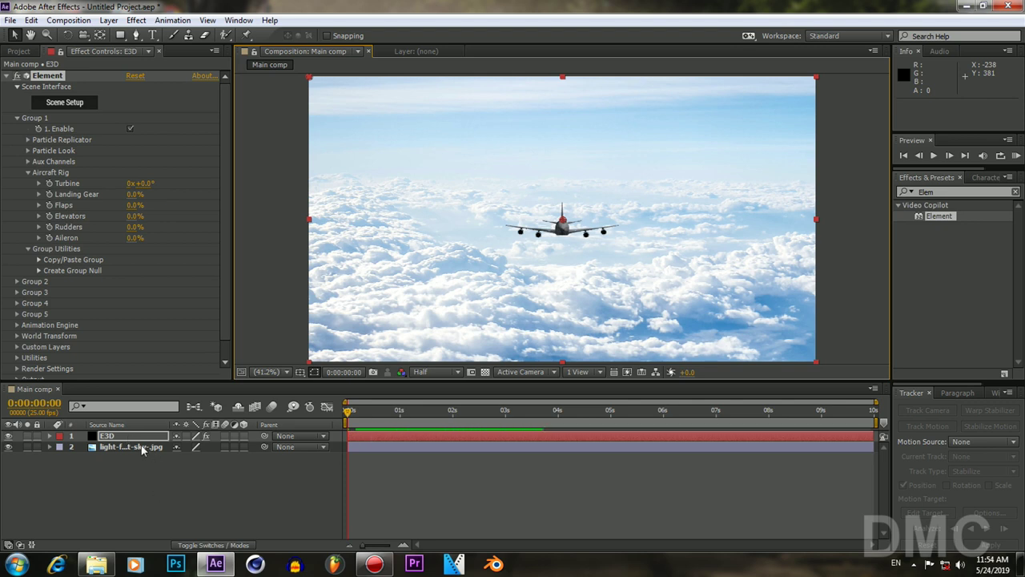
pyautogui.rightClick(158, 474)
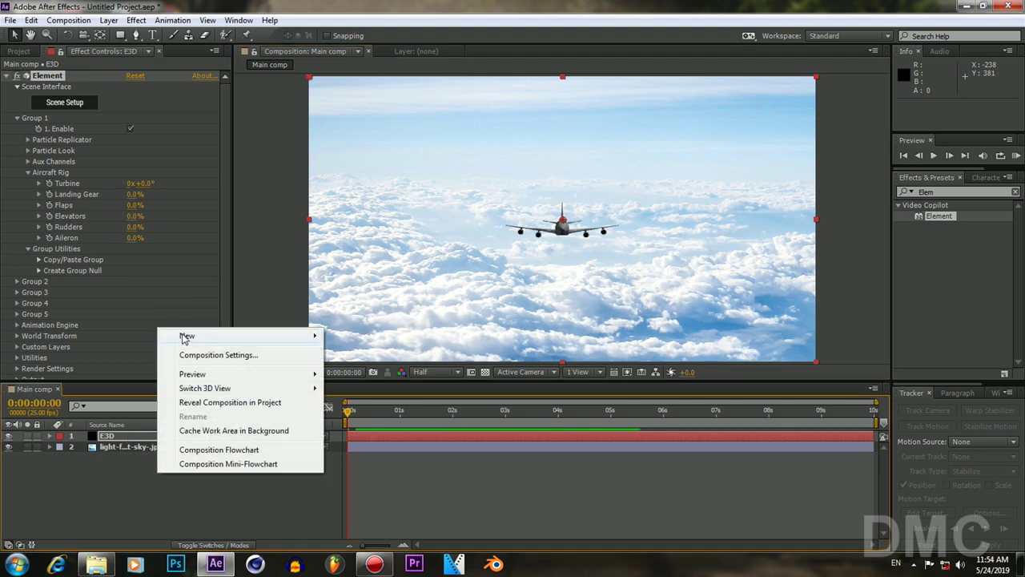
# Add a Camera 1 layer using the 35mm preset.
pyautogui.moveTo(185, 336)
pyautogui.click(376, 397)
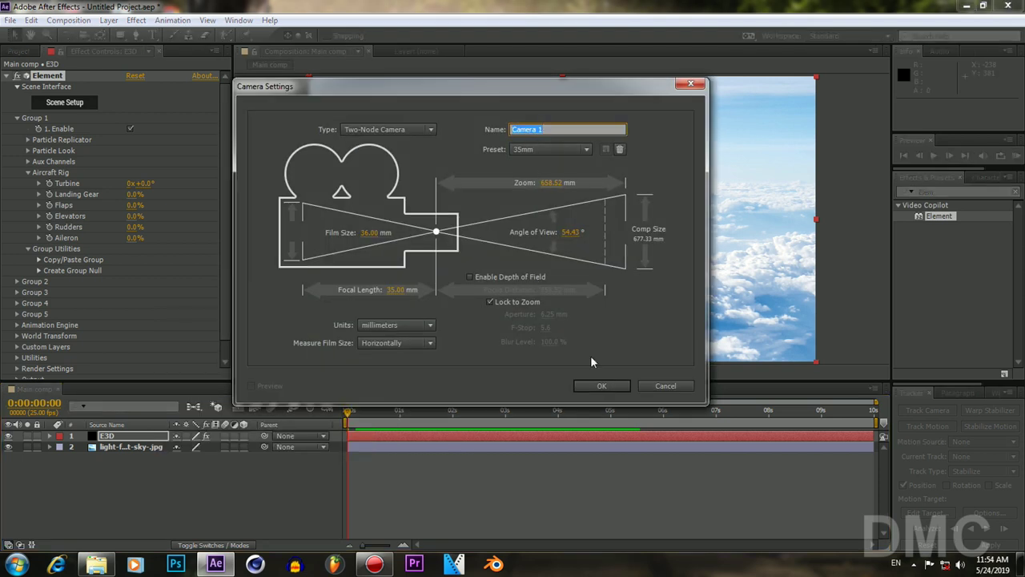
pyautogui.click(602, 387)
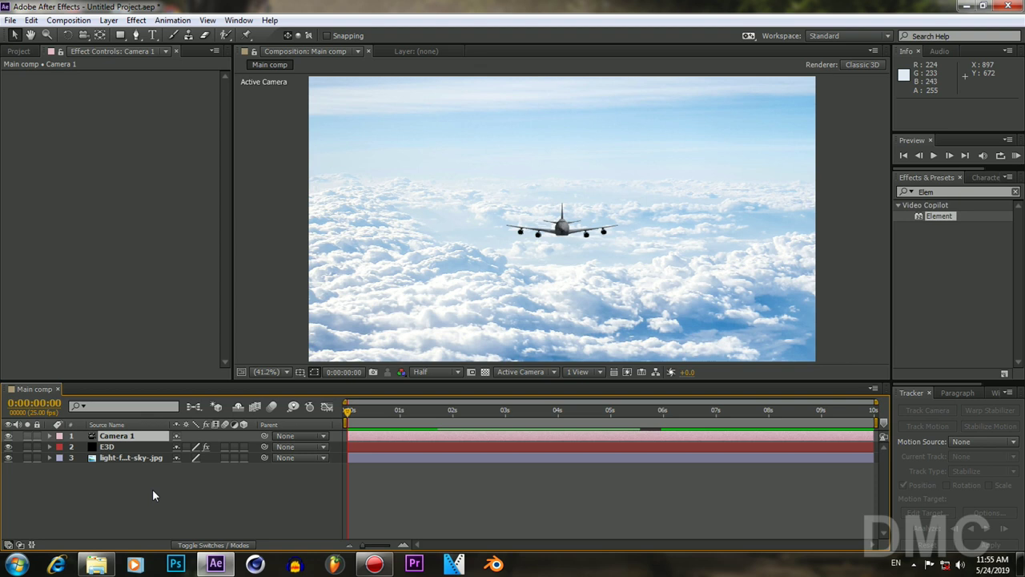
pyautogui.click(84, 35)
# Orbit and dolly Camera 1 to 798.1, 448.4, -510.4 for a three-quarter front view of the jet.
pyautogui.moveTo(561, 230)
pyautogui.mouseDown()
pyautogui.moveTo(592, 248)
pyautogui.moveTo(562, 237)
pyautogui.moveTo(588, 236)
pyautogui.mouseUp()
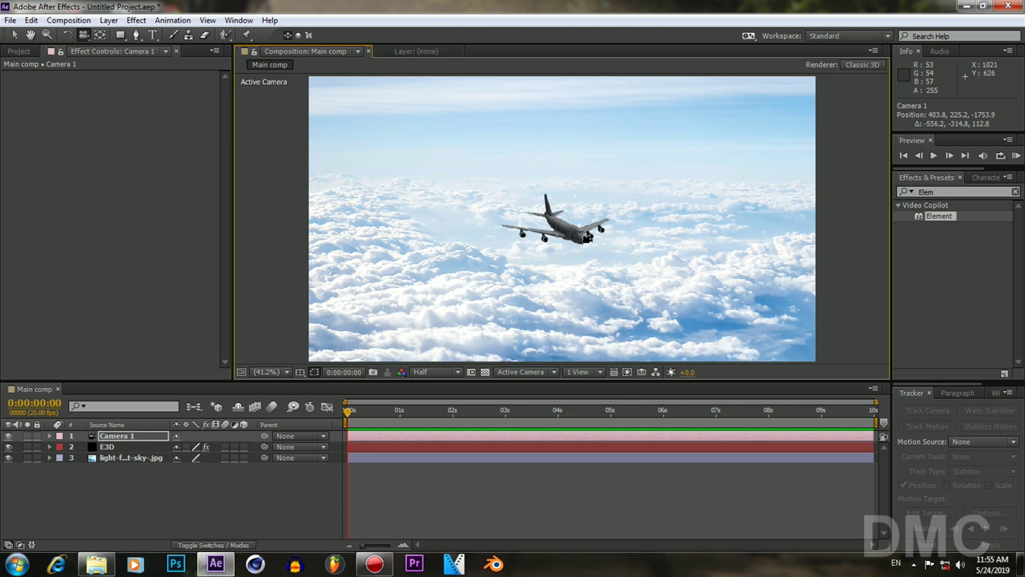
pyautogui.click(133, 436)
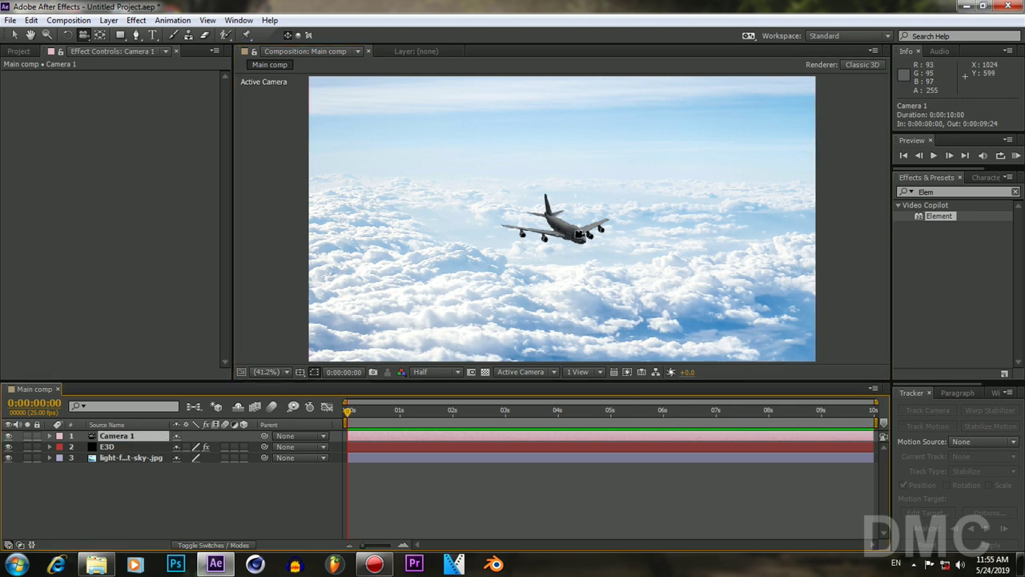
pyautogui.press('c')
pyautogui.press('c')
pyautogui.moveTo(577, 234)
pyautogui.mouseDown()
pyautogui.moveTo(591, 74)
pyautogui.moveTo(614, 246)
pyautogui.moveTo(638, 321)
pyautogui.mouseUp()
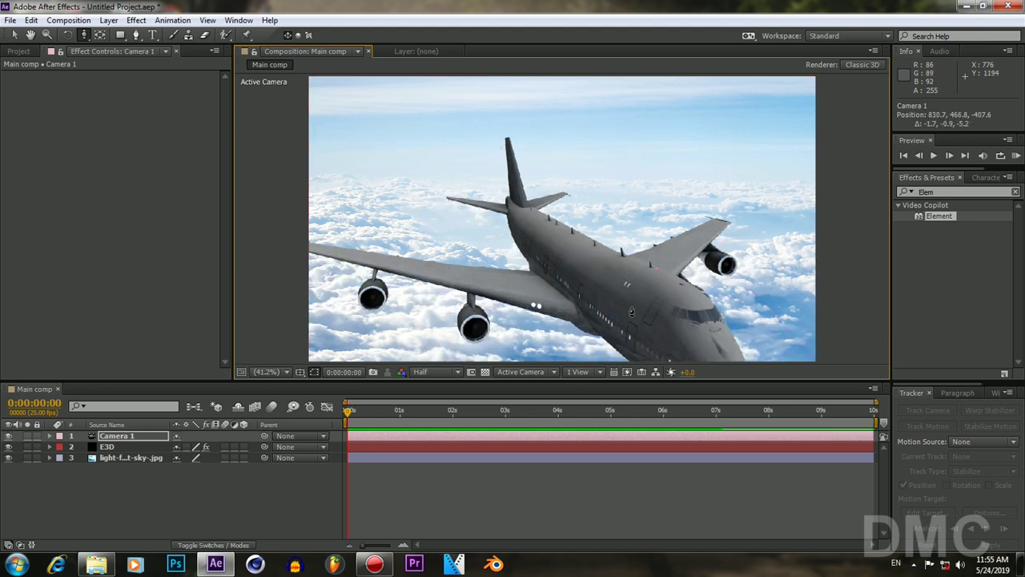
pyautogui.moveTo(638, 323); pyautogui.dragTo(643, 331)
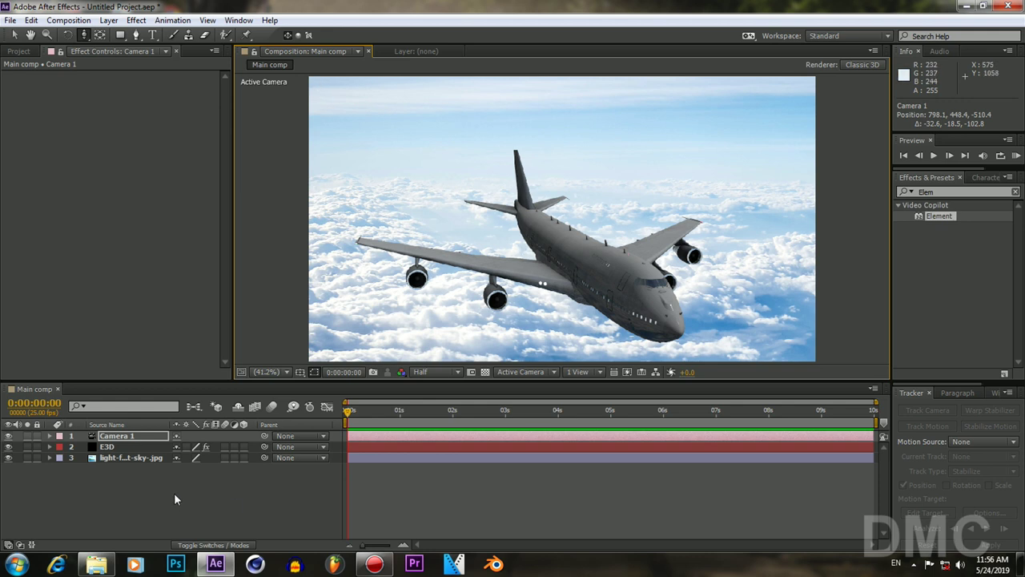
pyautogui.rightClick(174, 494)
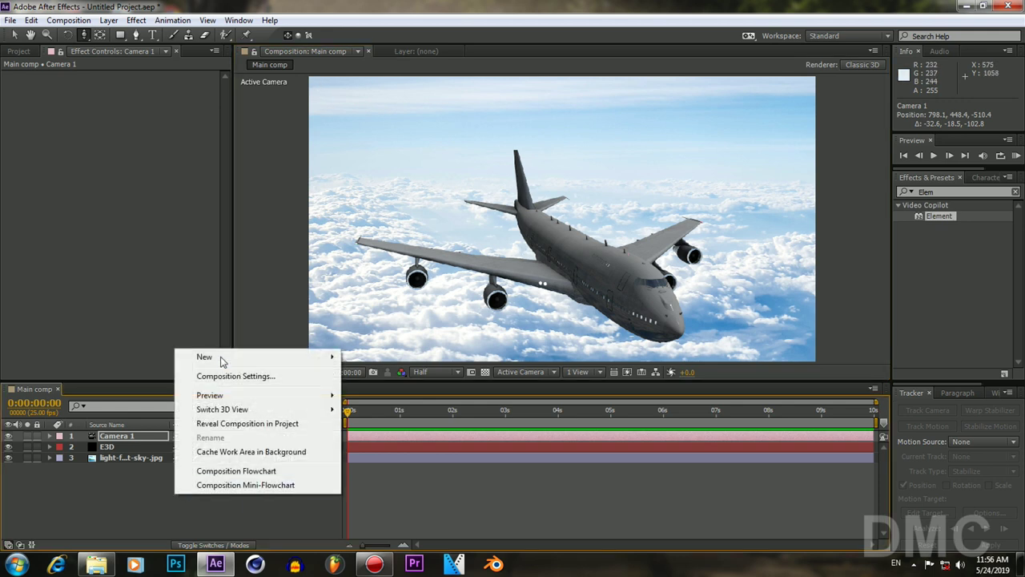
# Add Light 1 as an ambient light at 50% intensity in light blue 68AEE4.
pyautogui.moveTo(222, 358)
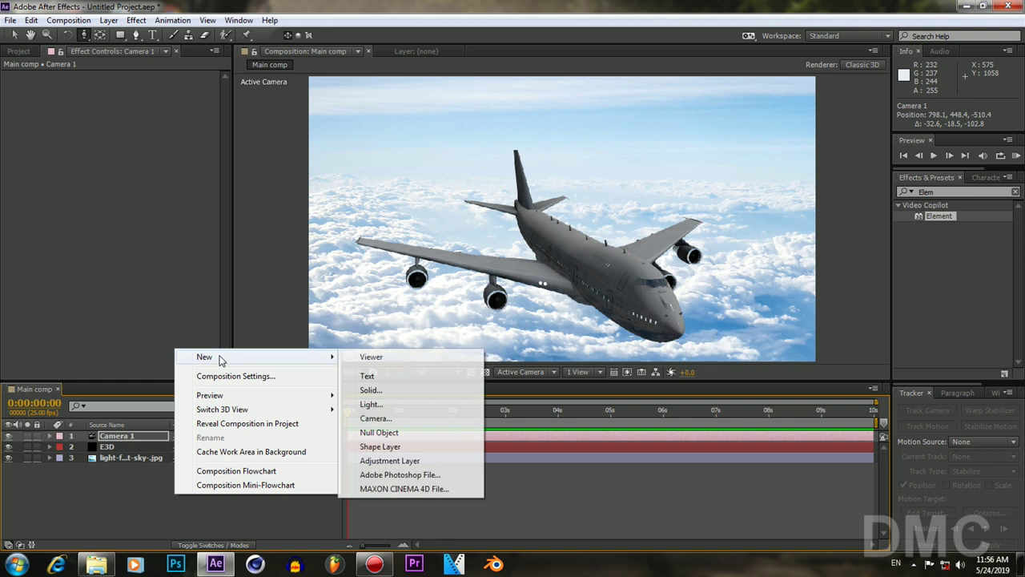
pyautogui.click(370, 404)
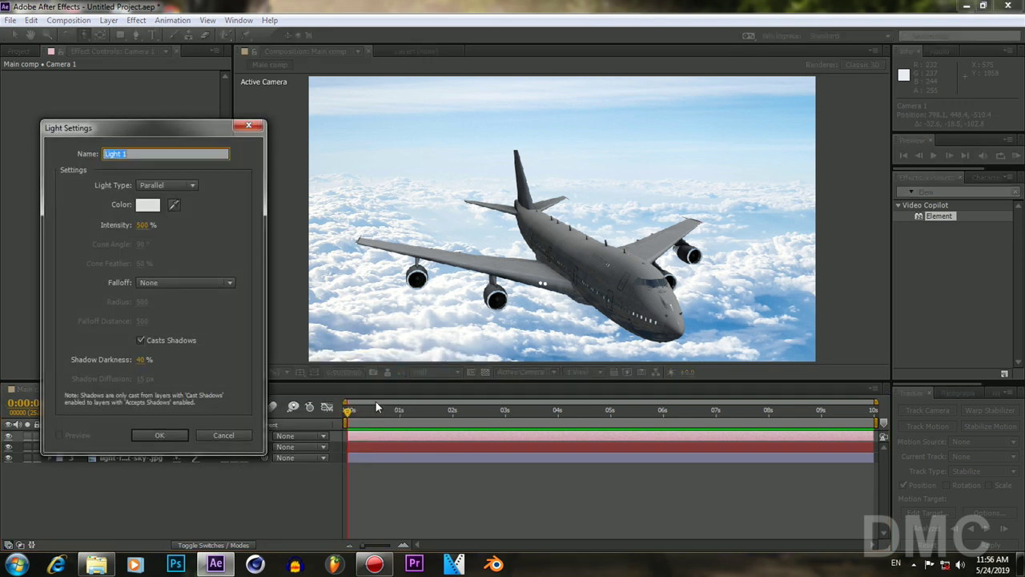
pyautogui.click(184, 185)
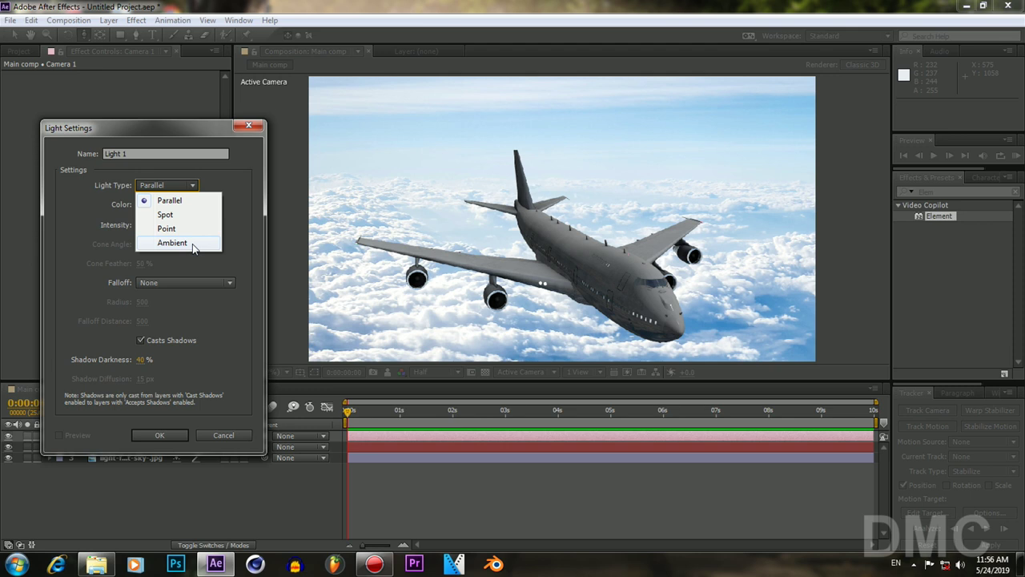
pyautogui.click(193, 243)
pyautogui.click(174, 207)
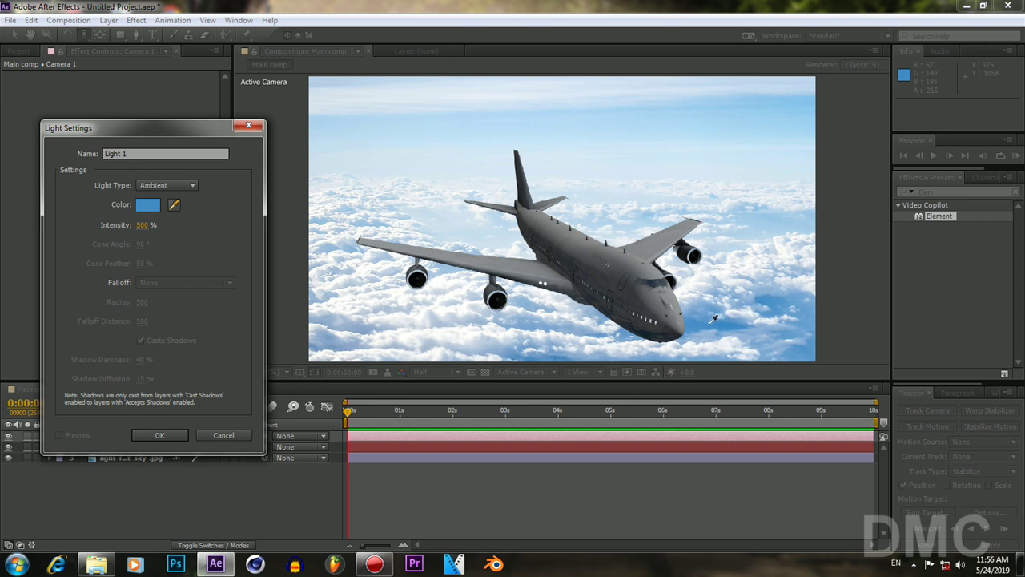
pyautogui.click(142, 227)
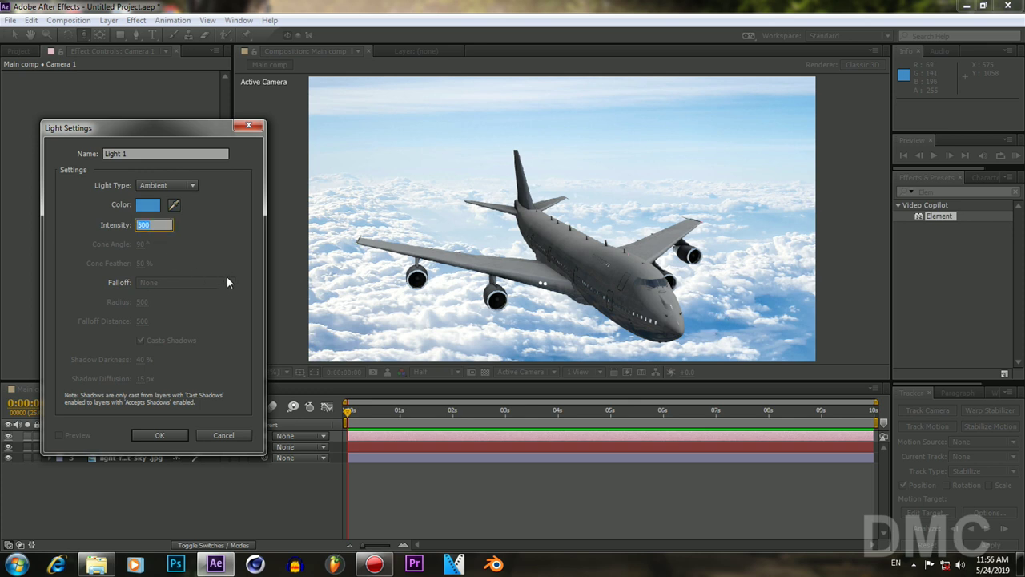
pyautogui.write('5')
pyautogui.click(154, 204)
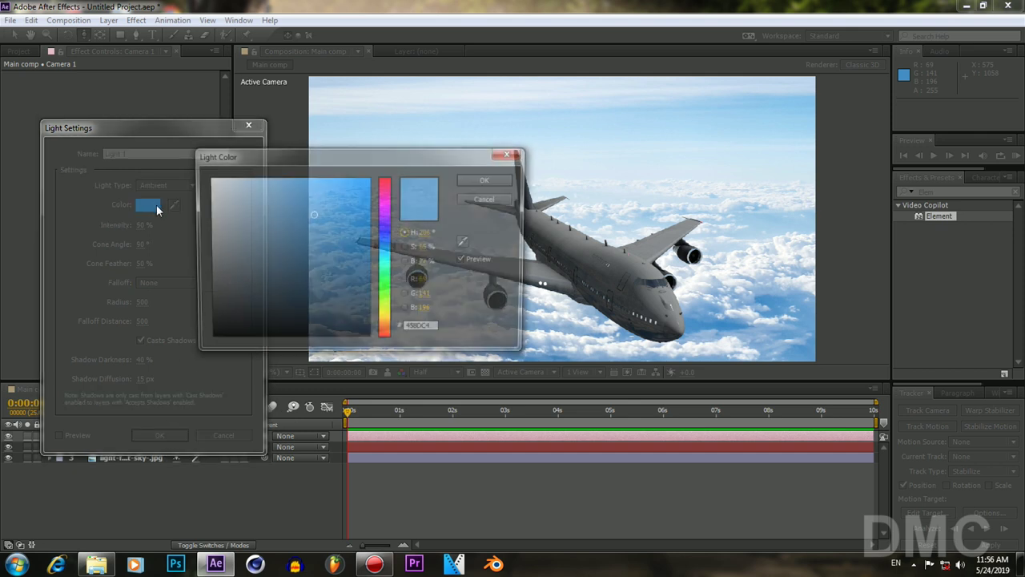
pyautogui.click(277, 197)
pyautogui.moveTo(277, 197); pyautogui.dragTo(297, 194)
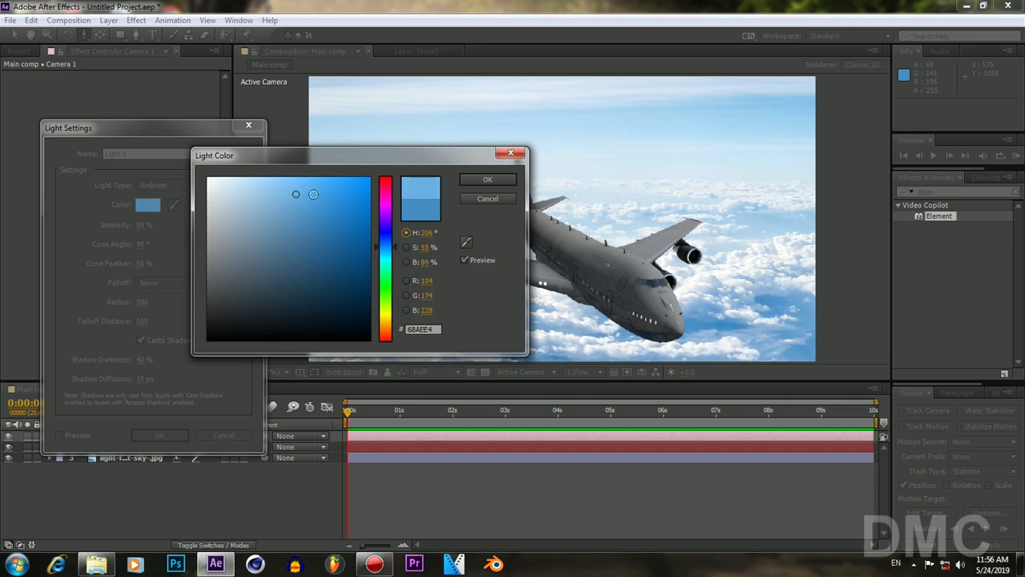
pyautogui.click(504, 184)
pyautogui.click(504, 184)
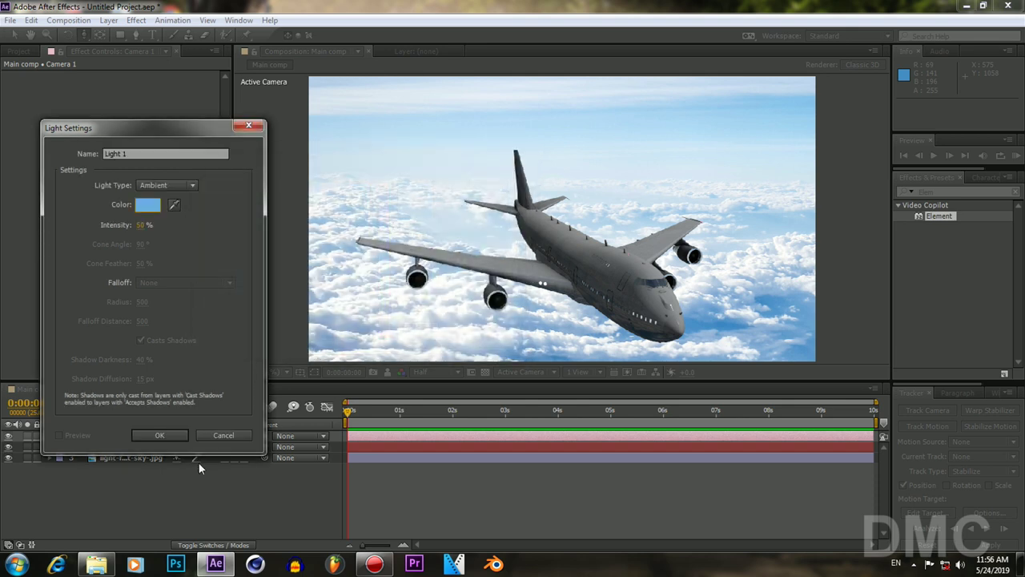
pyautogui.click(167, 435)
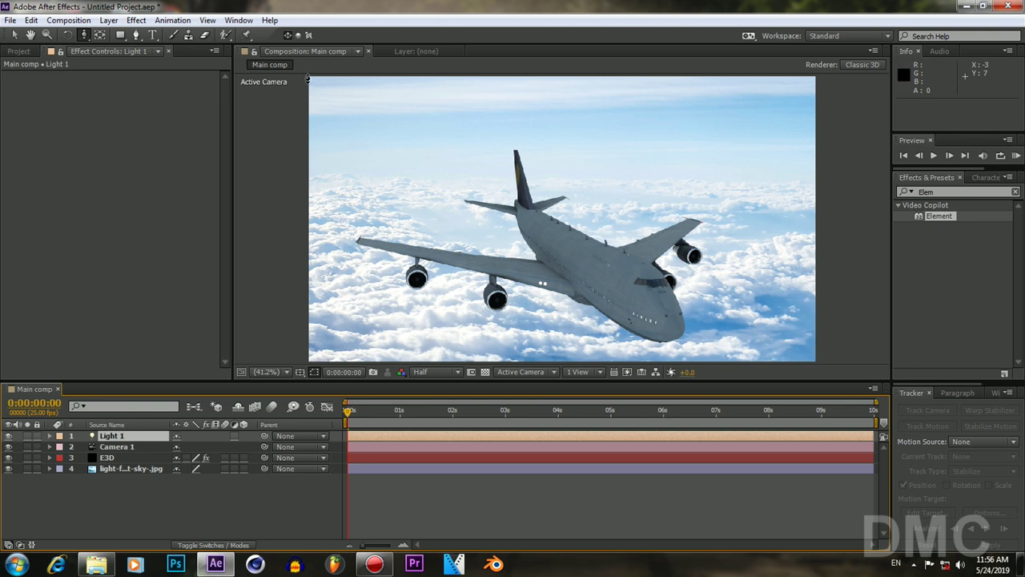
# Add Light 2 as a parallel light with intensity changed from 50 to 400%.
pyautogui.rightClick(201, 503)
pyautogui.moveTo(308, 370)
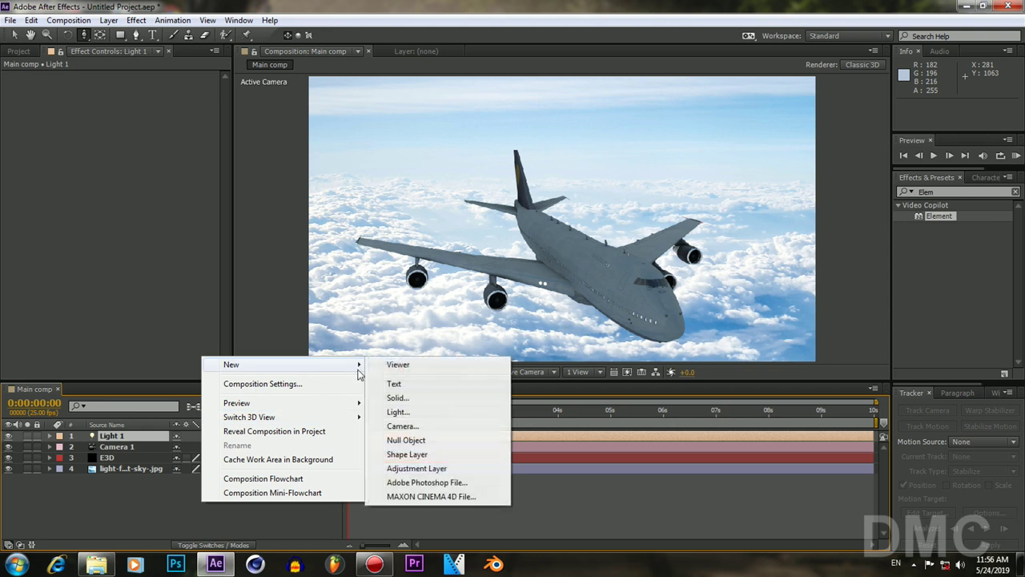
pyautogui.click(414, 411)
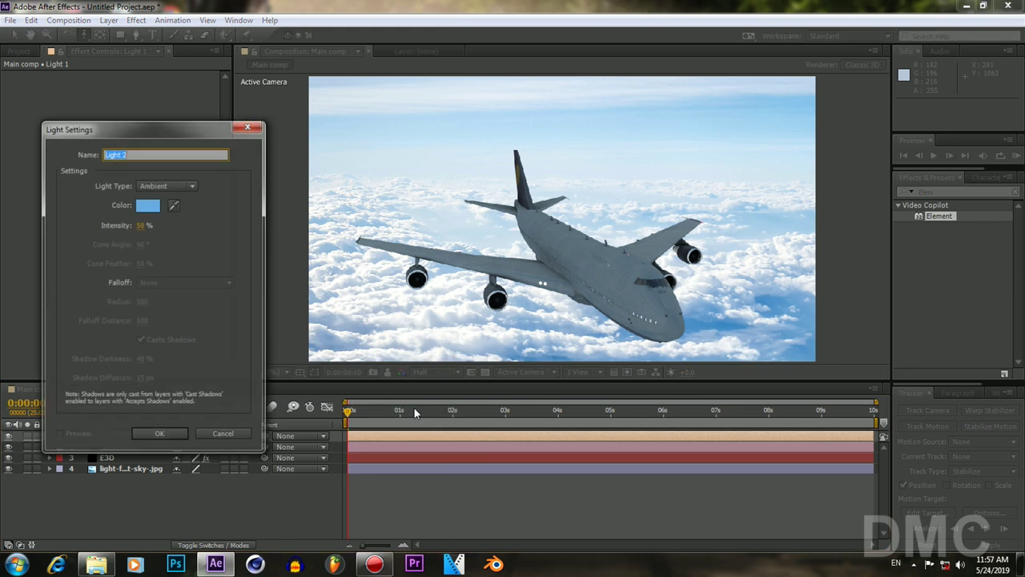
pyautogui.click(189, 186)
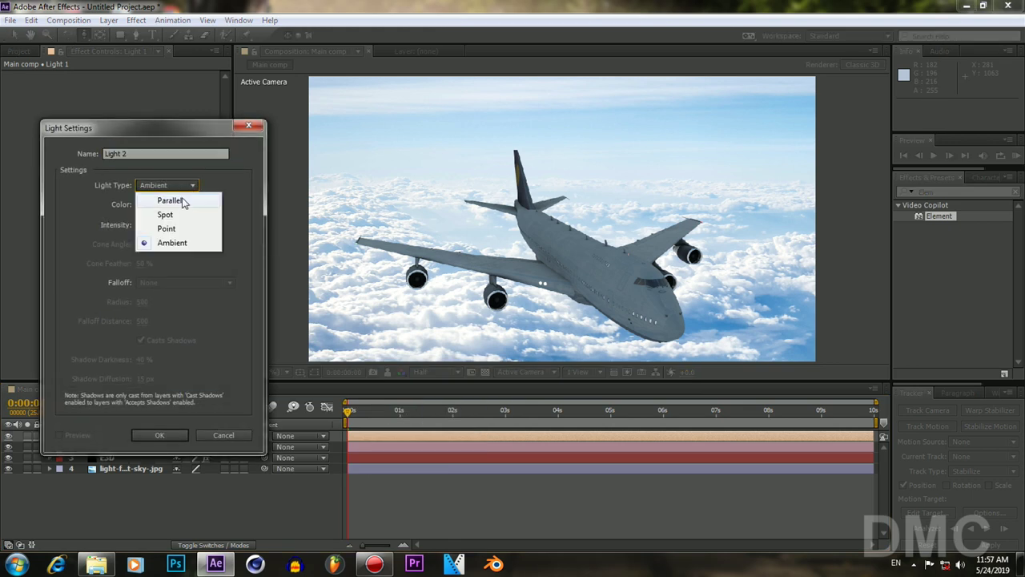
pyautogui.click(184, 201)
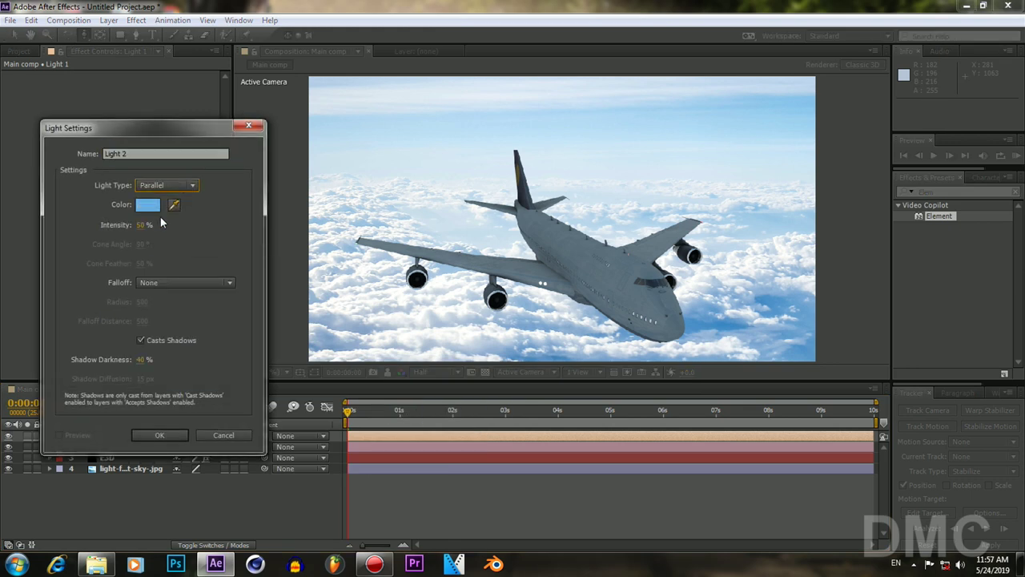
pyautogui.click(141, 225)
pyautogui.write('400')
pyautogui.click(160, 435)
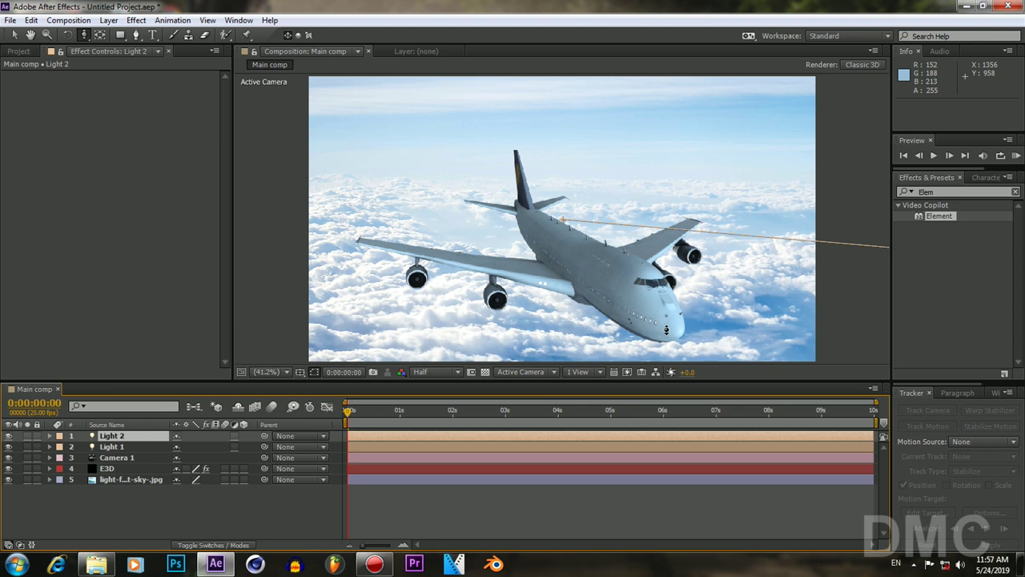
pyautogui.press(',')
pyautogui.press(',')
pyautogui.press(',')
pyautogui.press(',')
pyautogui.press(',')
# Select Light 2 and drag its point of interest to the left of the plane.
pyautogui.press('.')
pyautogui.press('.')
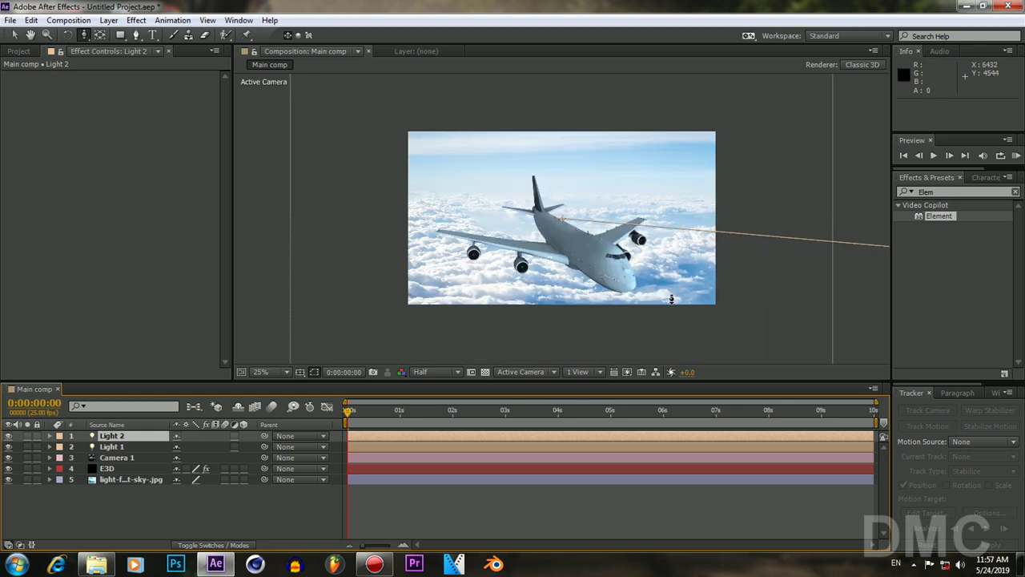
pyautogui.press(',')
pyautogui.press(',')
pyautogui.press(',')
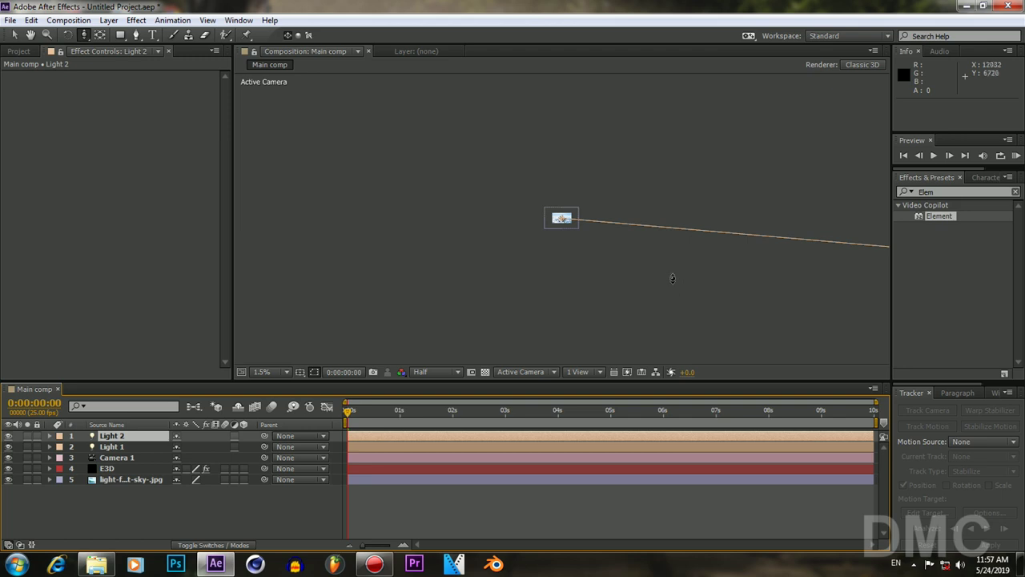
pyautogui.press('.')
pyautogui.press('.')
pyautogui.press('.')
pyautogui.press('.')
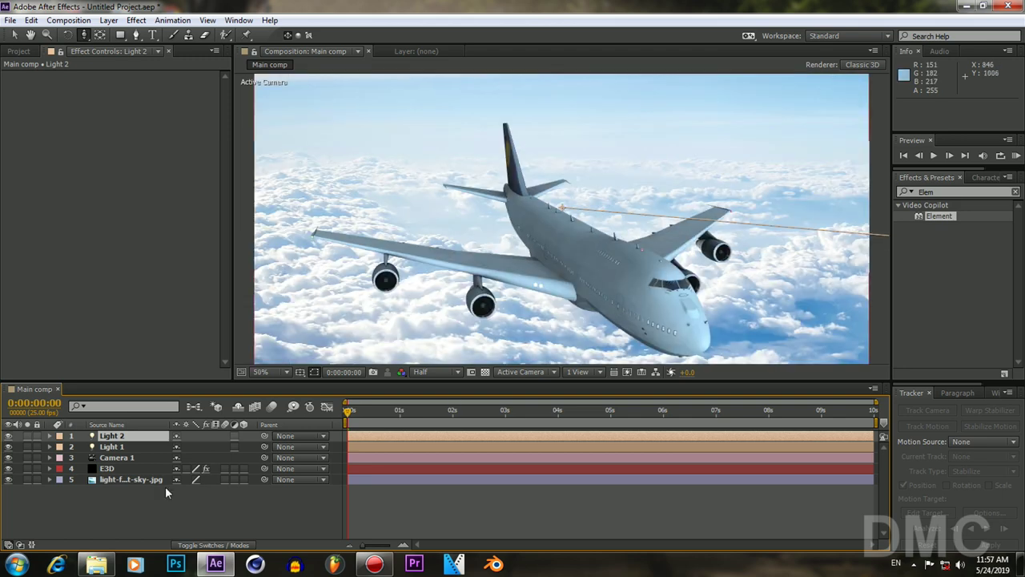
pyautogui.click(133, 514)
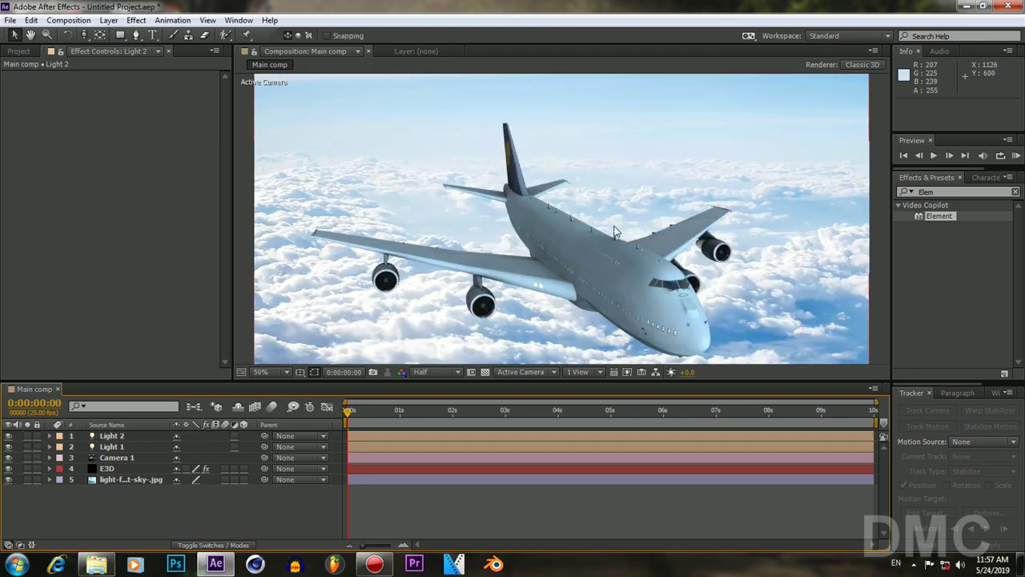
pyautogui.press(',')
pyautogui.press(',')
pyautogui.press(',')
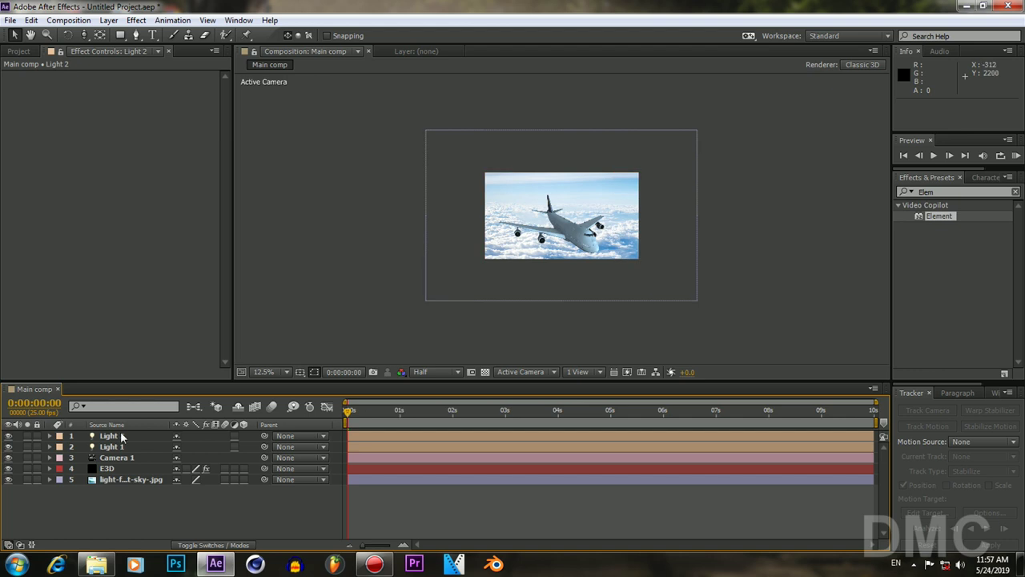
pyautogui.click(121, 436)
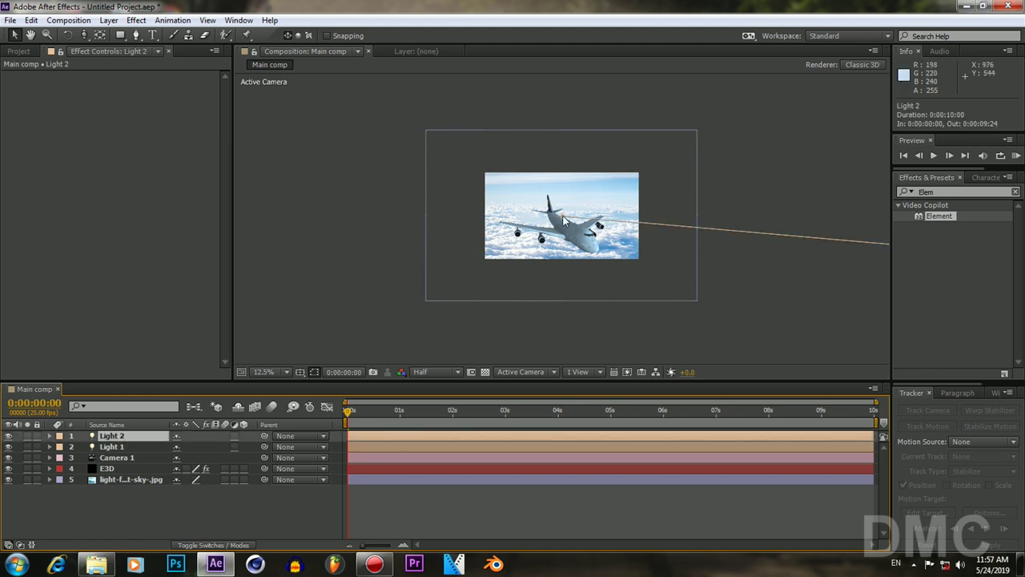
pyautogui.moveTo(563, 218); pyautogui.dragTo(385, 217)
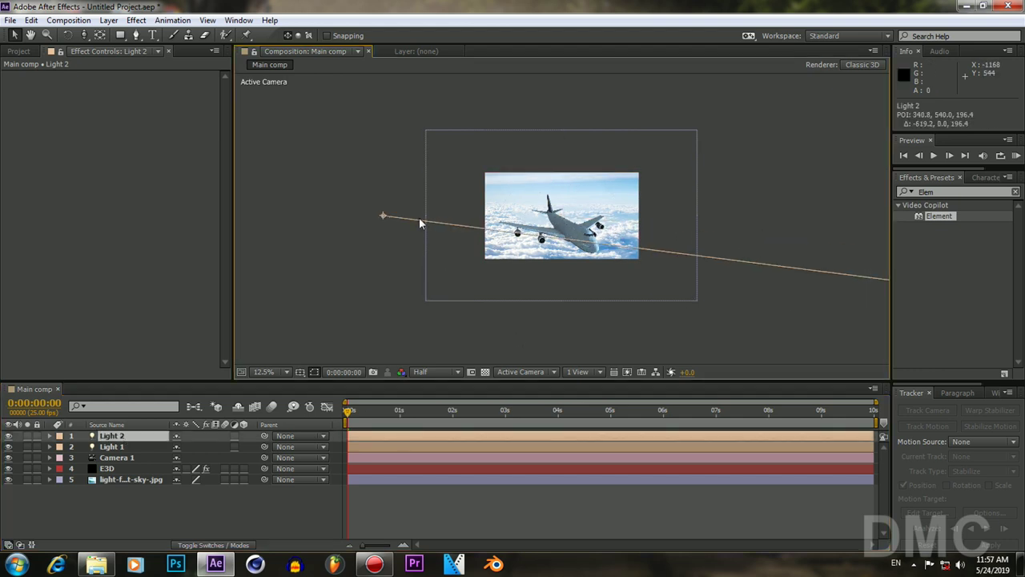
# Zoom out, pan the view, and move Light 2 itself to the left of the plane.
pyautogui.press(',')
pyautogui.press(',')
pyautogui.press(',')
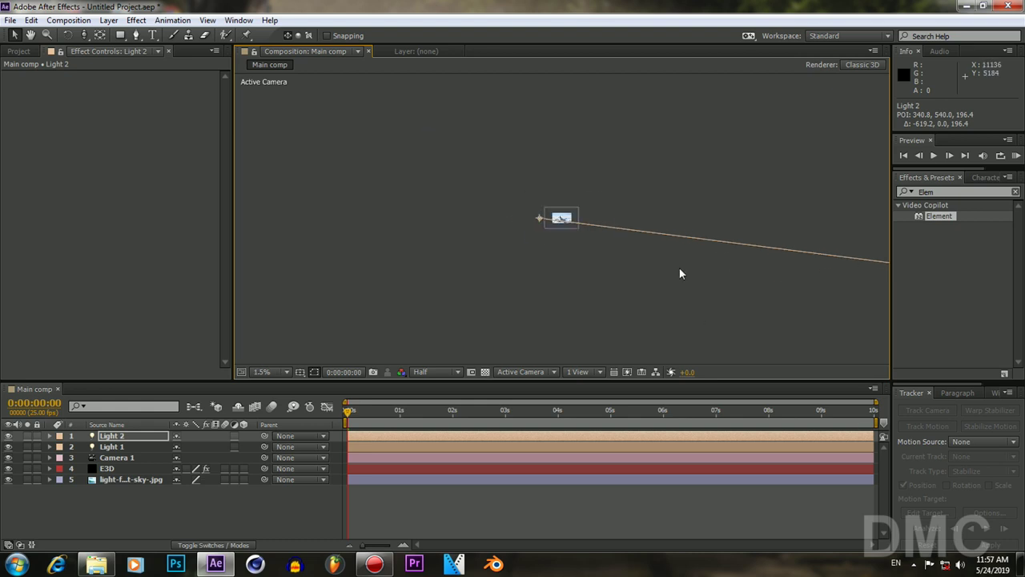
pyautogui.press('h')
pyautogui.moveTo(350, 310); pyautogui.dragTo(483, 264)
pyautogui.press('v')
pyautogui.moveTo(539, 213)
pyautogui.mouseDown()
pyautogui.moveTo(352, 214)
pyautogui.moveTo(534, 215)
pyautogui.mouseUp()
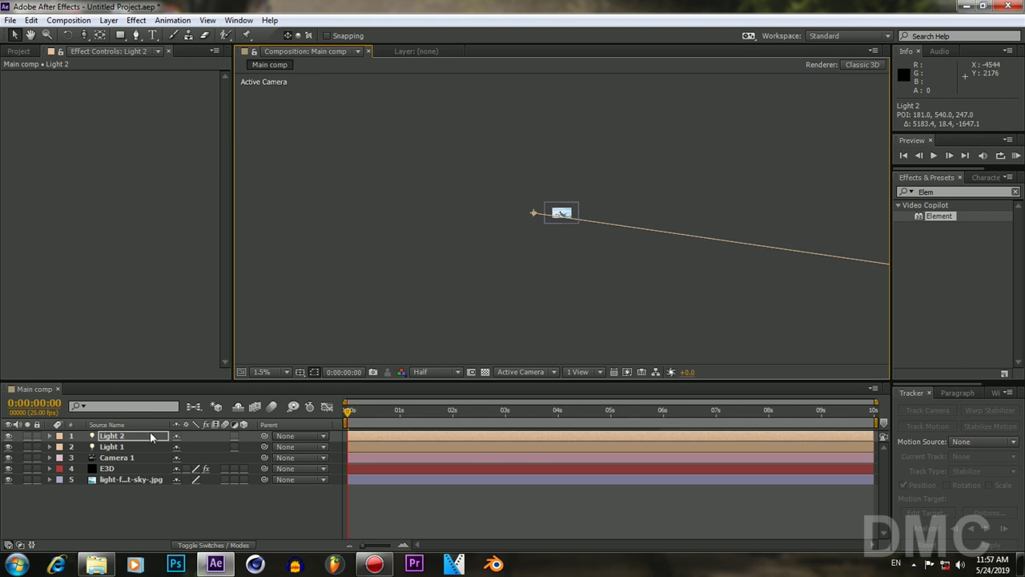
pyautogui.click(122, 441)
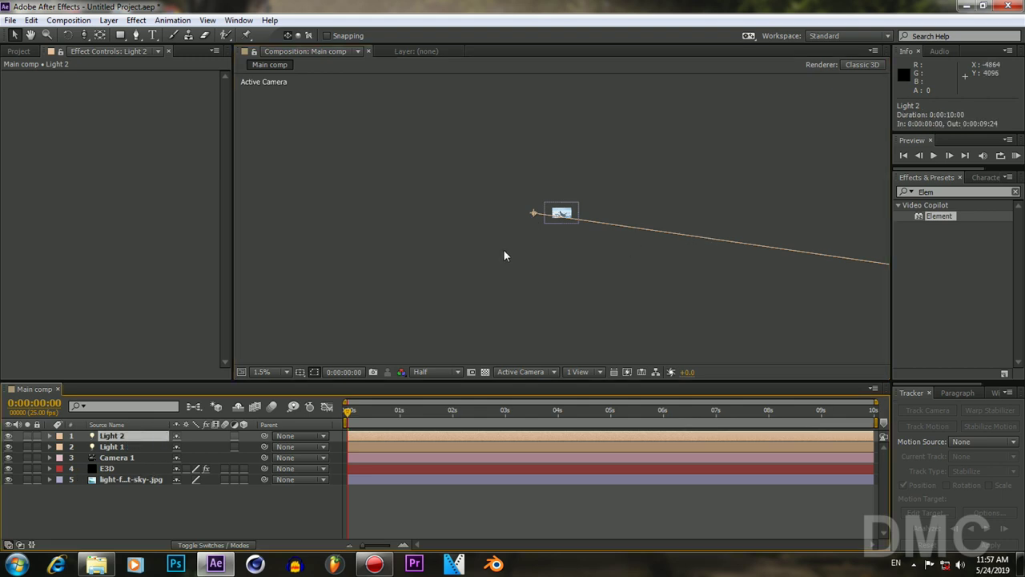
pyautogui.click(547, 372)
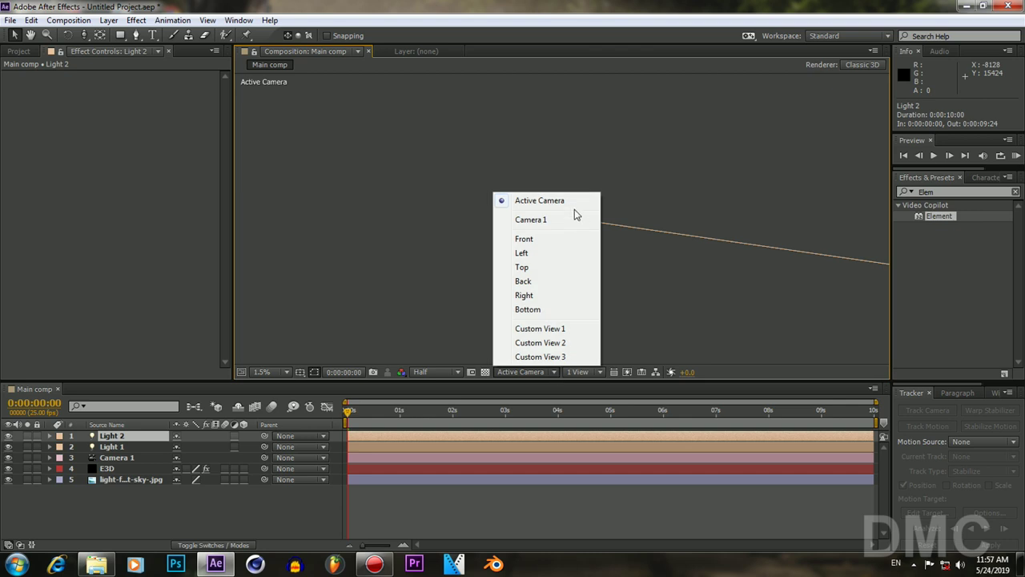
# In Top view, move Light 2 up-left and adjust its aim, then return to Active Camera.
pyautogui.click(527, 269)
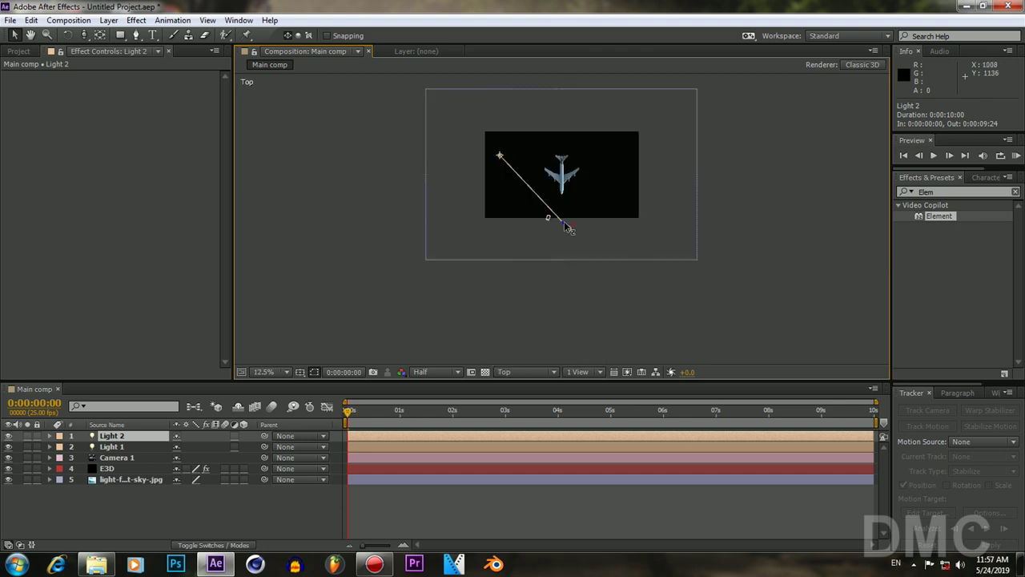
pyautogui.moveTo(565, 228); pyautogui.dragTo(516, 167)
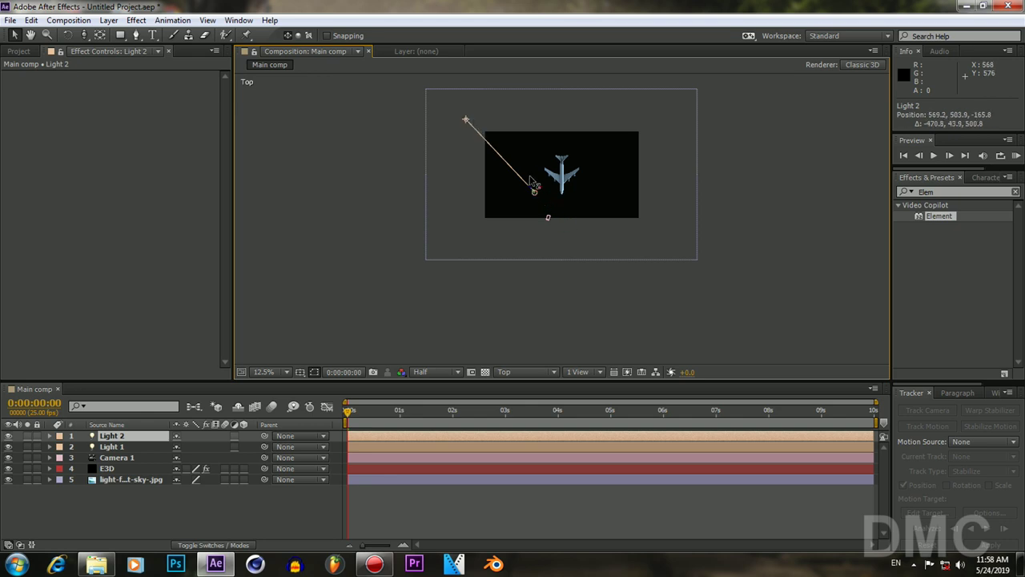
pyautogui.moveTo(447, 100)
pyautogui.mouseDown()
pyautogui.moveTo(552, 176)
pyautogui.moveTo(495, 151)
pyautogui.mouseUp()
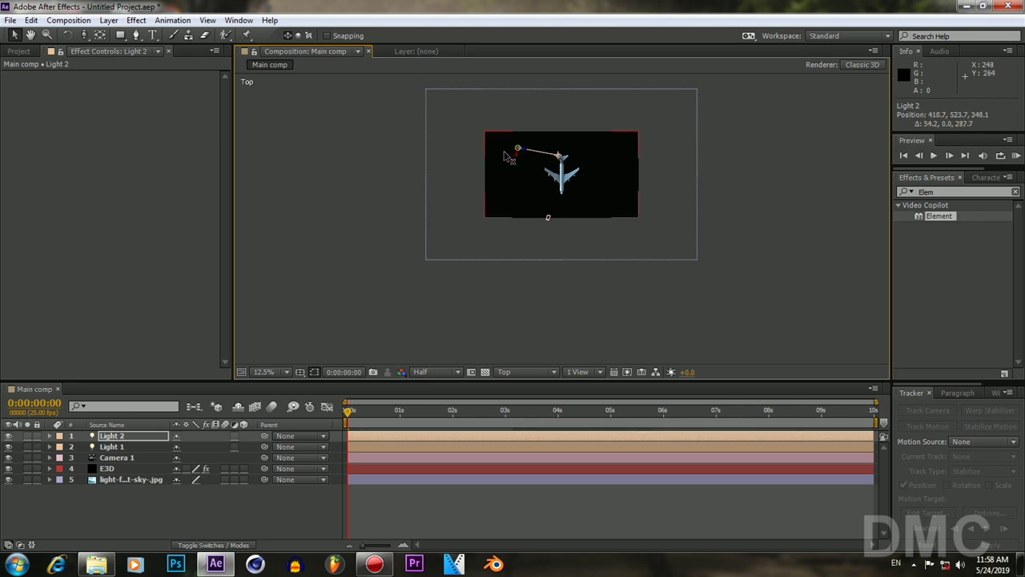
pyautogui.moveTo(525, 151); pyautogui.dragTo(546, 170)
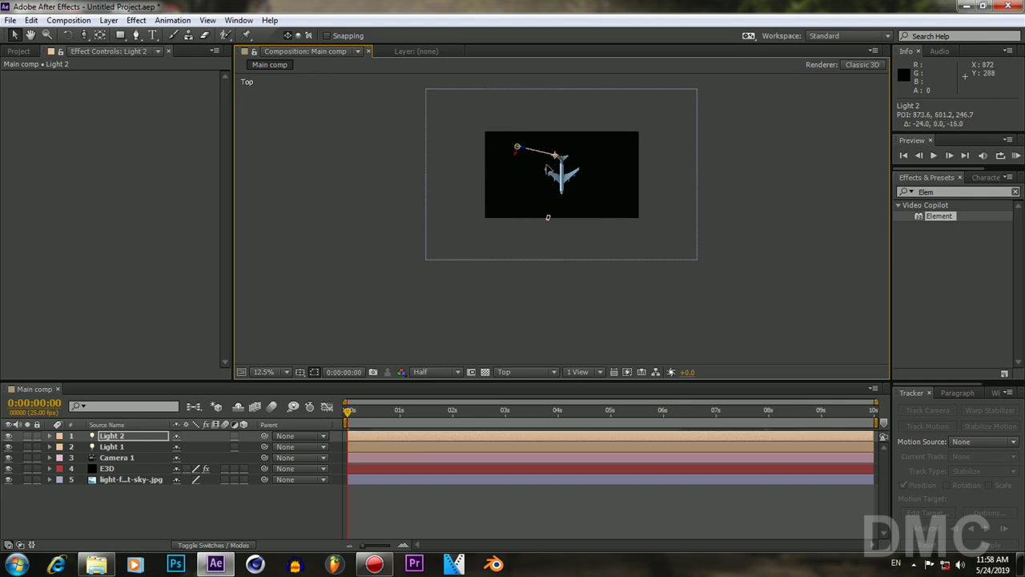
pyautogui.click(553, 372)
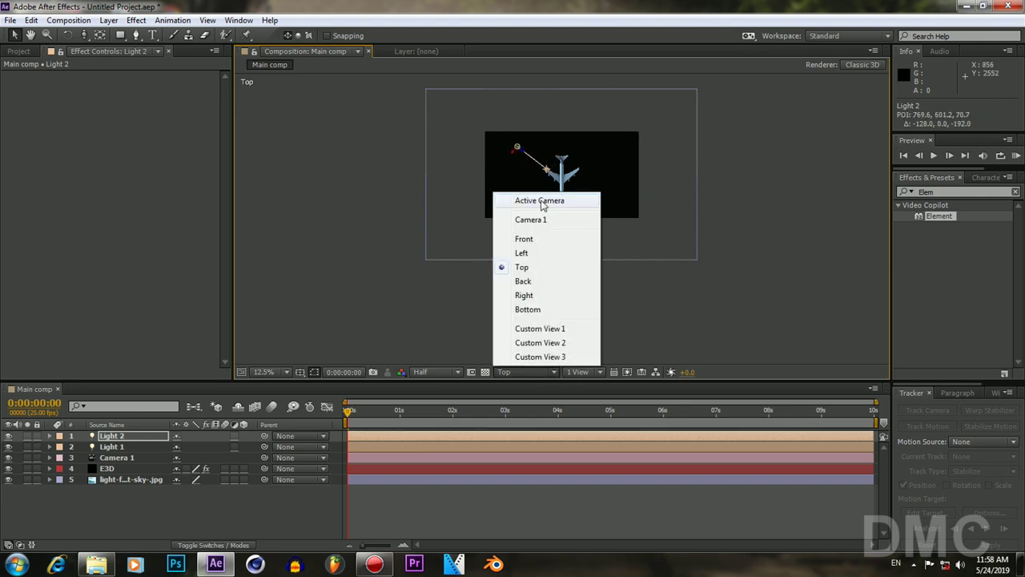
pyautogui.click(542, 202)
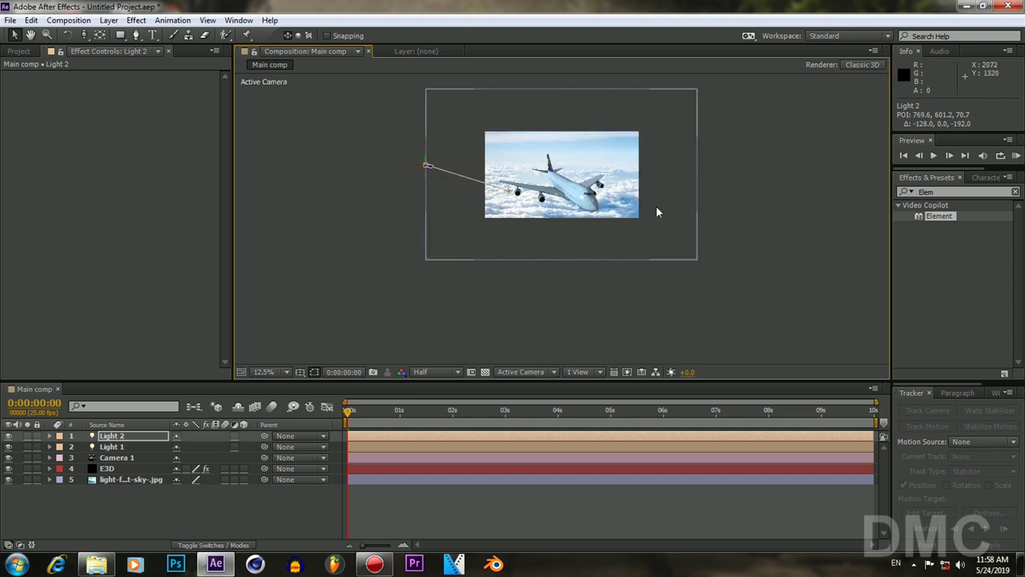
# Raise Light 2 to the frame's upper left and aim its point of interest onto the plane.
pyautogui.press('.')
pyautogui.click(287, 372)
pyautogui.click(300, 138)
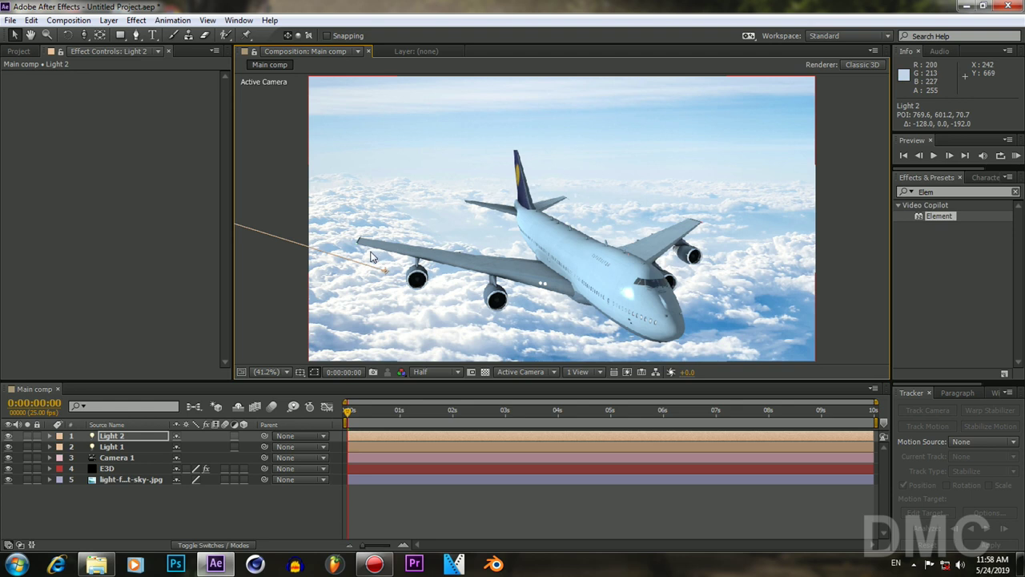
pyautogui.press(',')
pyautogui.press(',')
pyautogui.press(',')
pyautogui.moveTo(422, 212)
pyautogui.mouseDown()
pyautogui.moveTo(454, 197)
pyautogui.moveTo(508, 205)
pyautogui.moveTo(488, 183)
pyautogui.mouseUp()
pyautogui.press('.')
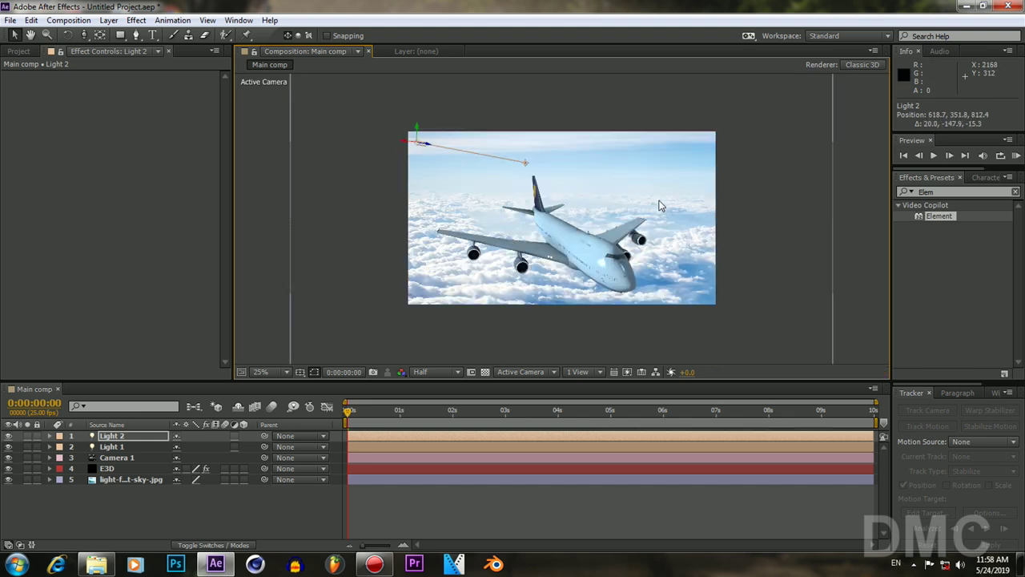
pyautogui.moveTo(525, 163)
pyautogui.mouseDown()
pyautogui.moveTo(529, 196)
pyautogui.moveTo(516, 217)
pyautogui.mouseUp()
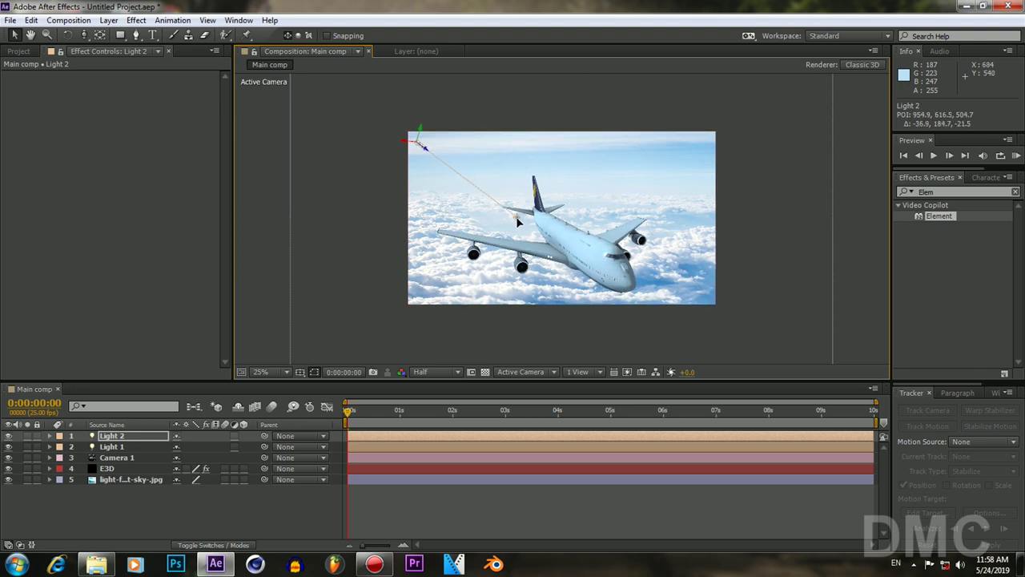
pyautogui.moveTo(516, 217); pyautogui.dragTo(521, 212)
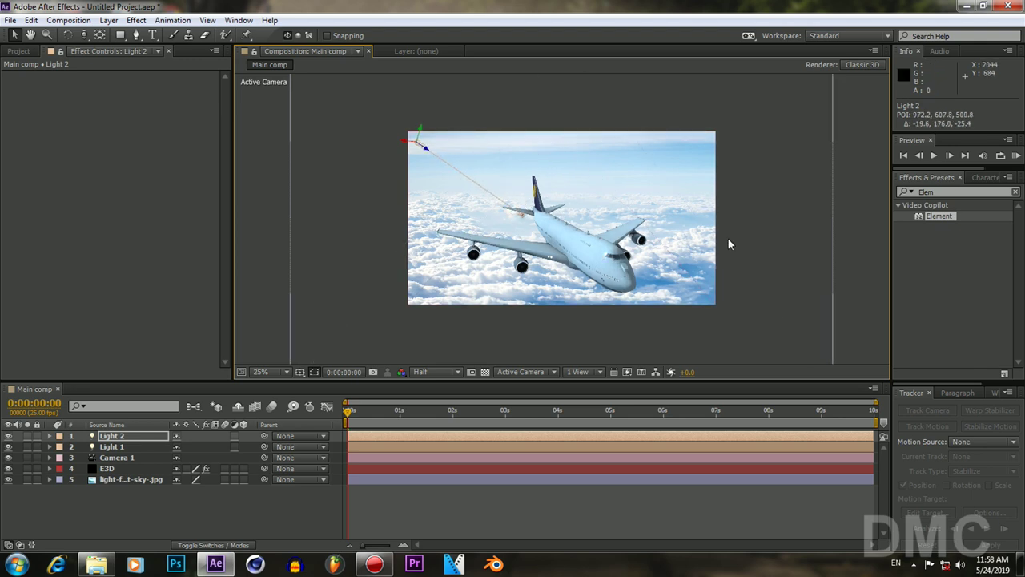
# Check the brighter lighting at Fit magnification and duplicate Light 2 as Light 3.
pyautogui.press('/')
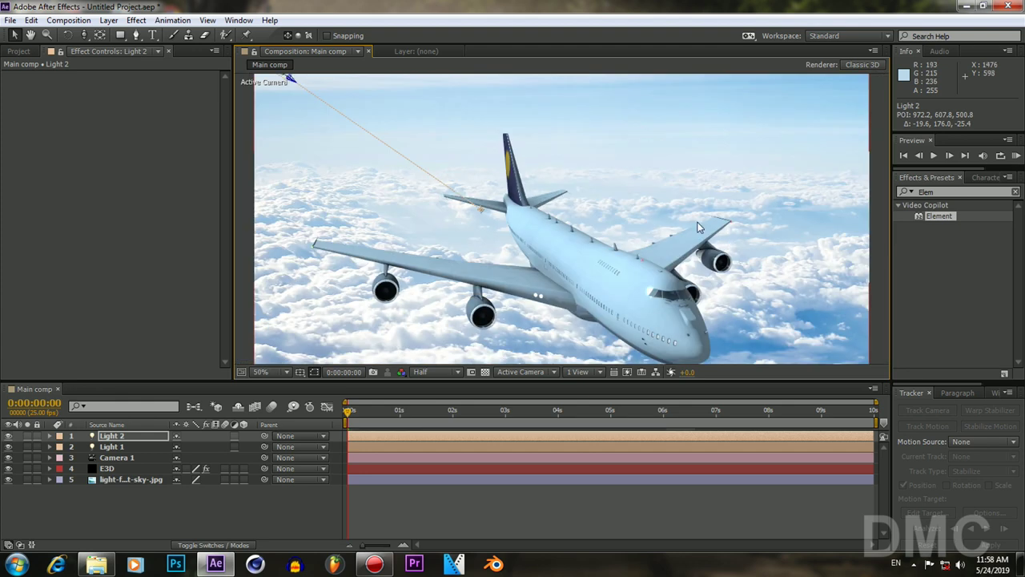
pyautogui.press(',')
pyautogui.press('.')
pyautogui.press(',')
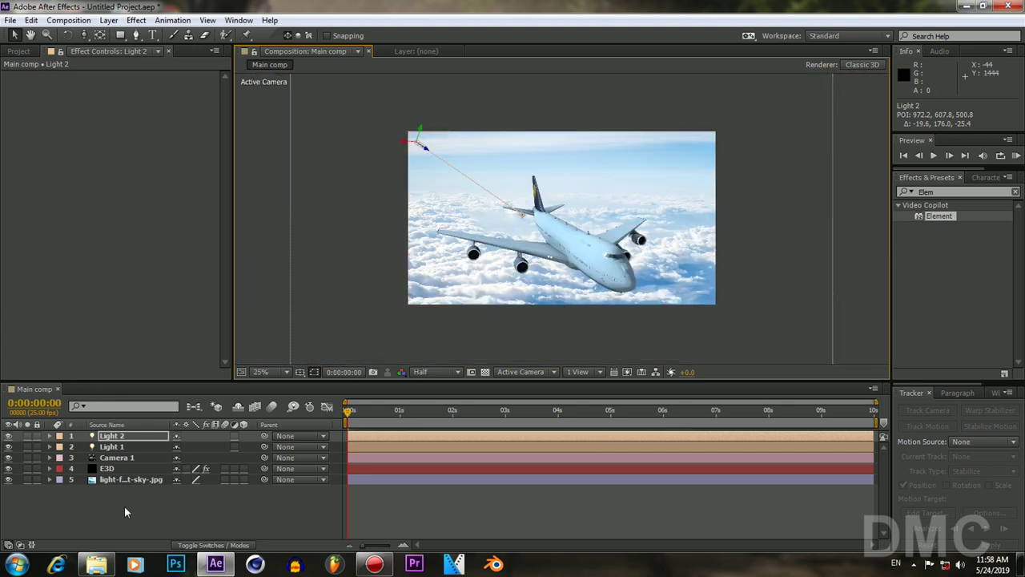
pyautogui.click(125, 511)
pyautogui.click(130, 438)
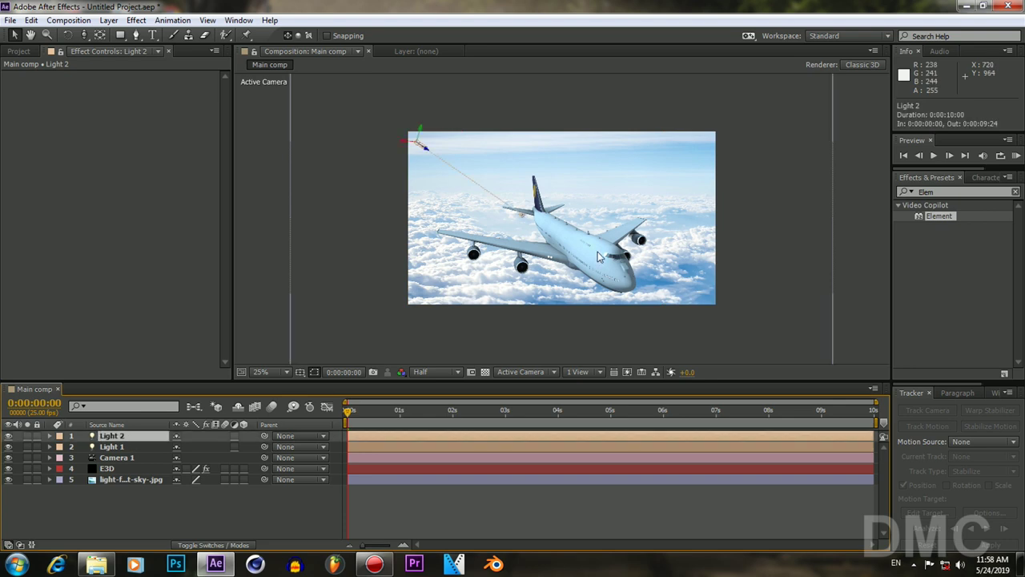
pyautogui.click(286, 371)
pyautogui.click(286, 141)
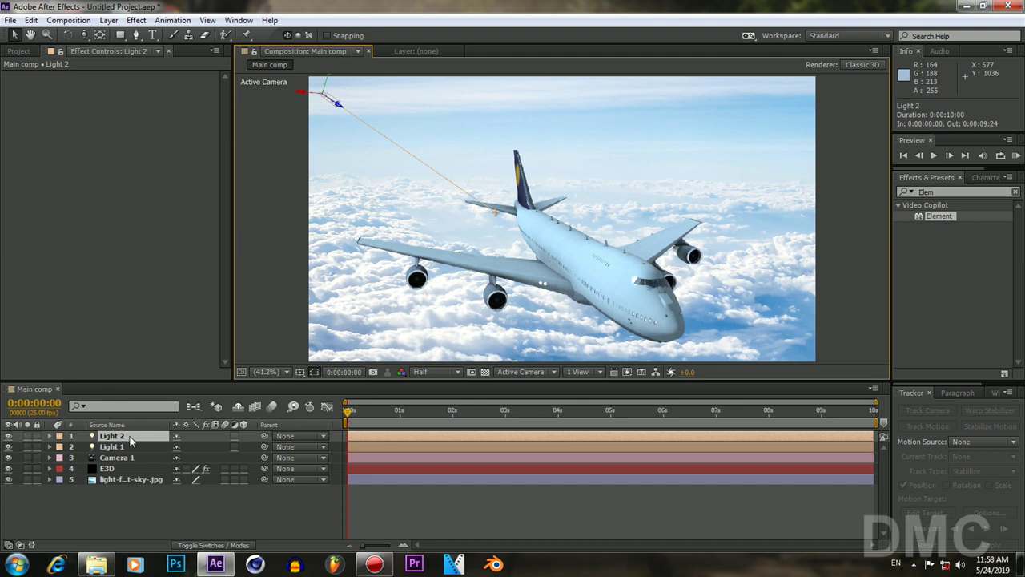
pyautogui.hotkey('ctrl', 'd')
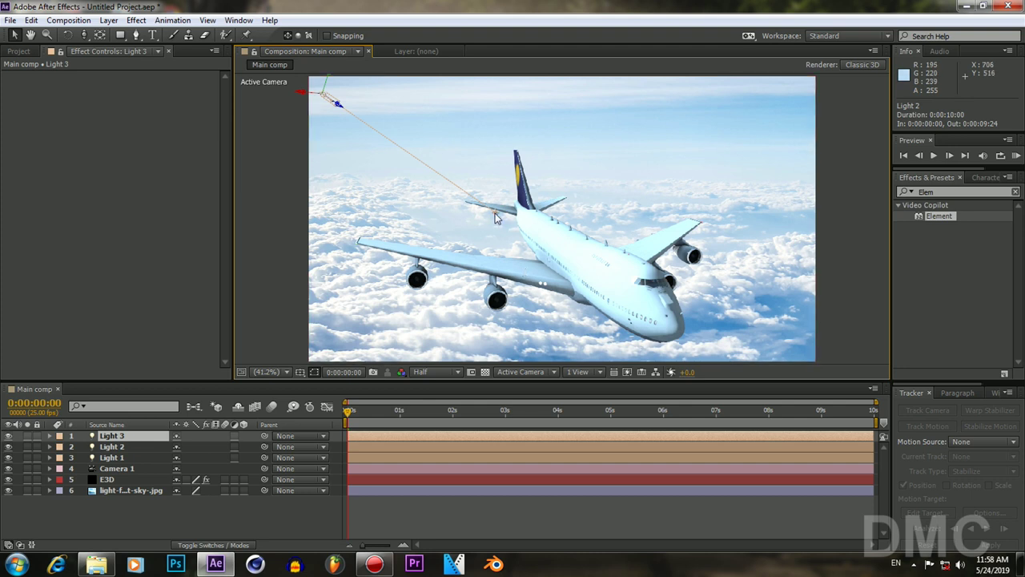
# Aim Light 3's point of interest near the jet's wing at 890.6, 606.5, 526.9.
pyautogui.moveTo(496, 215); pyautogui.dragTo(431, 178)
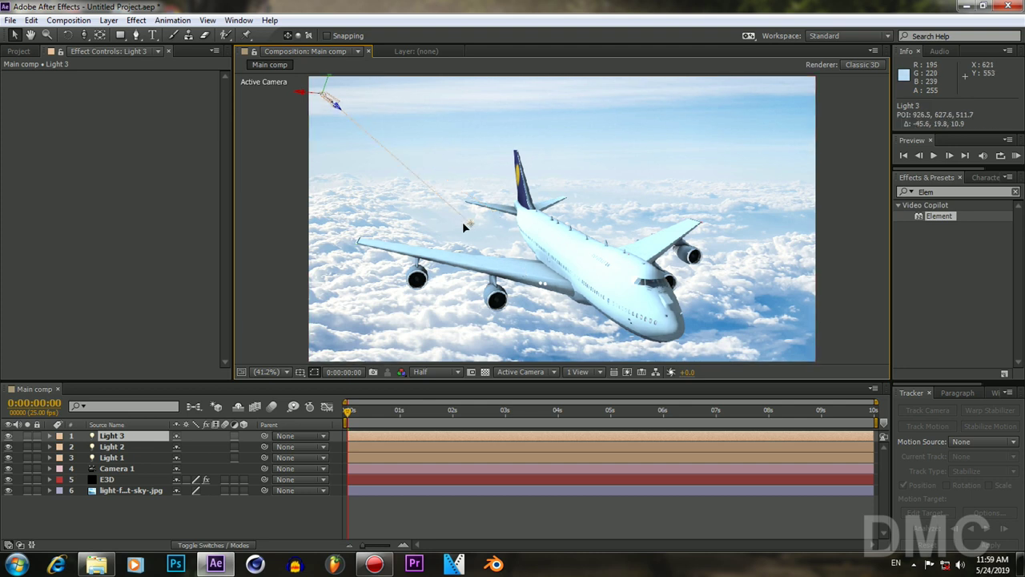
pyautogui.moveTo(431, 178); pyautogui.dragTo(477, 173)
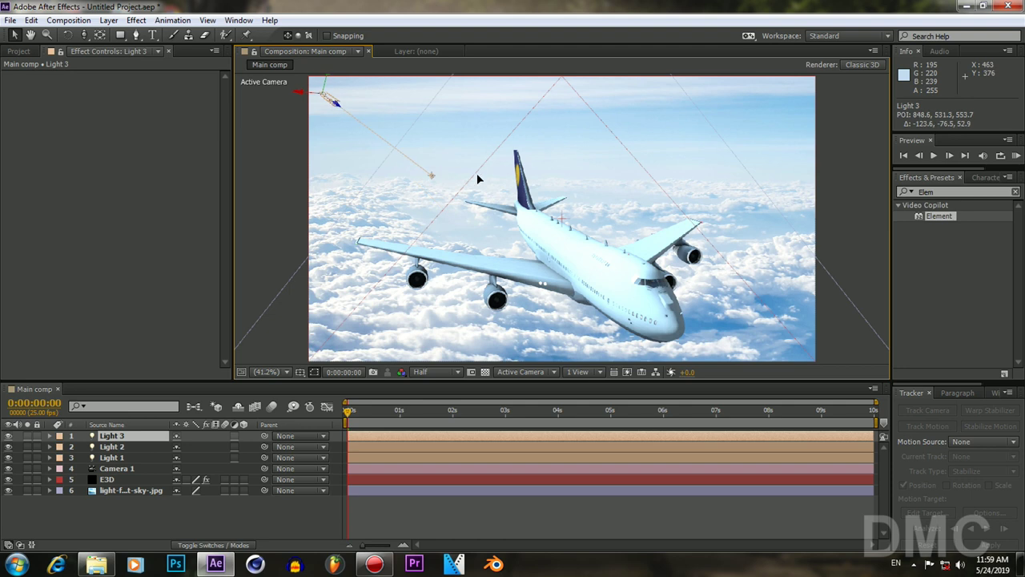
pyautogui.moveTo(603, 238)
pyautogui.mouseDown()
pyautogui.moveTo(485, 208)
pyautogui.moveTo(438, 215)
pyautogui.mouseUp()
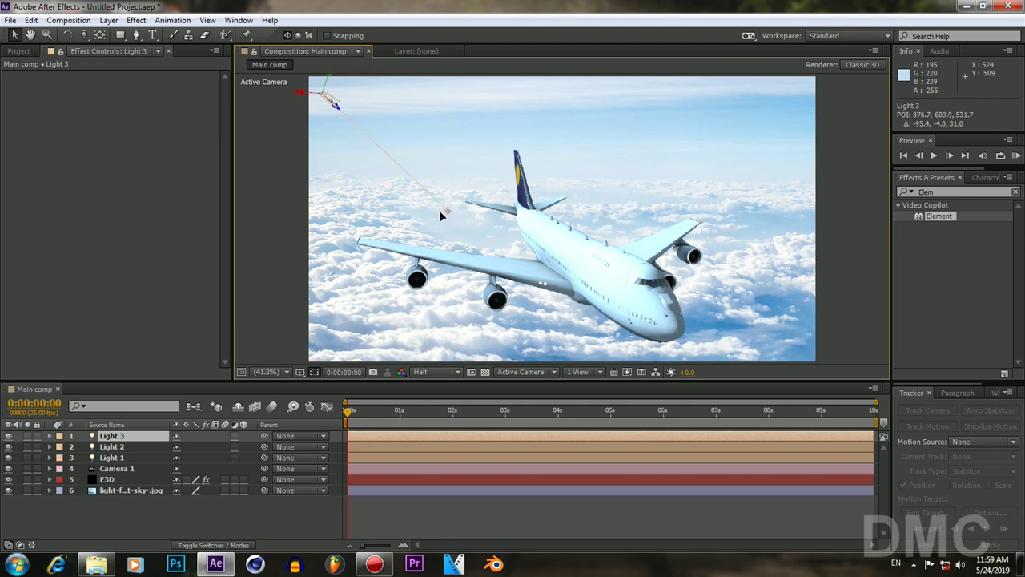
pyautogui.moveTo(439, 211); pyautogui.dragTo(453, 212)
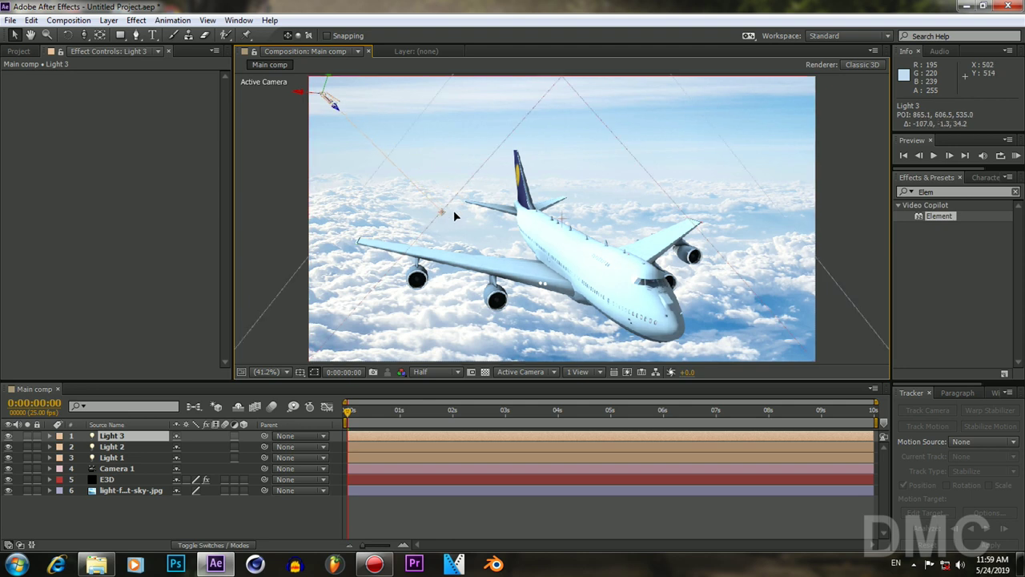
pyautogui.click(181, 413)
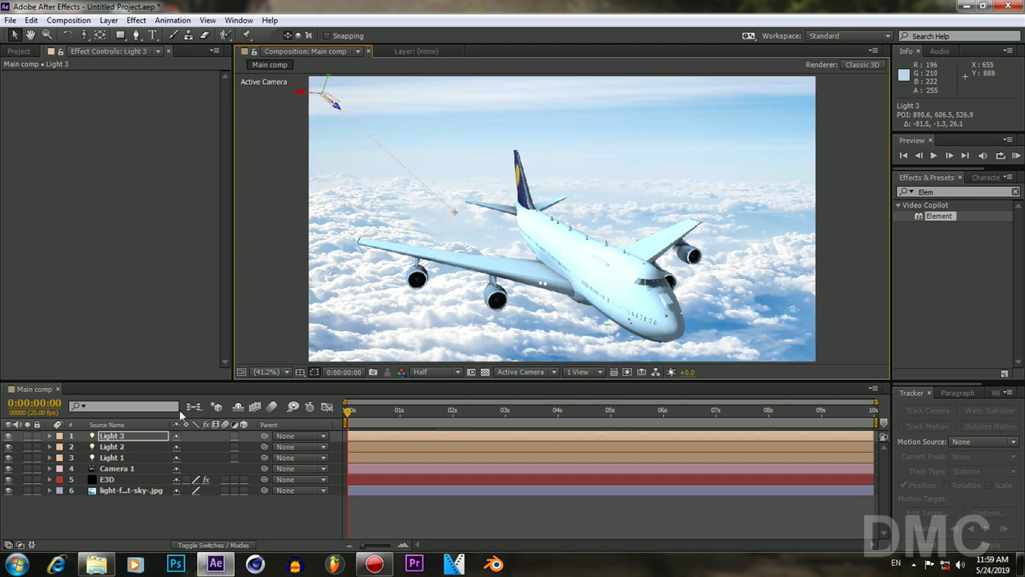
pyautogui.click(119, 438)
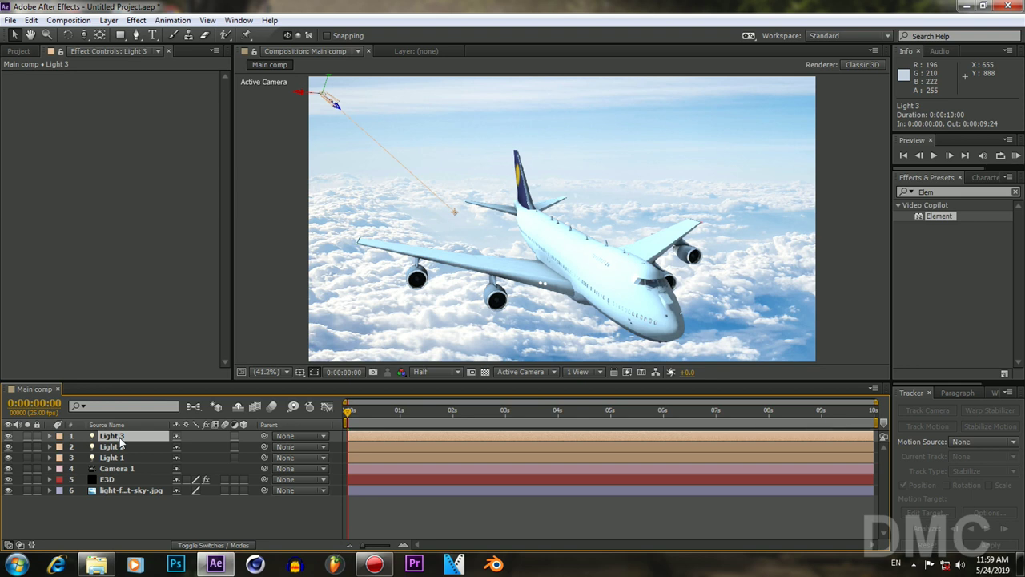
# Lower Light 3's intensity from 400% to 100% and zoom in to inspect the jet.
pyautogui.doubleClick(119, 438)
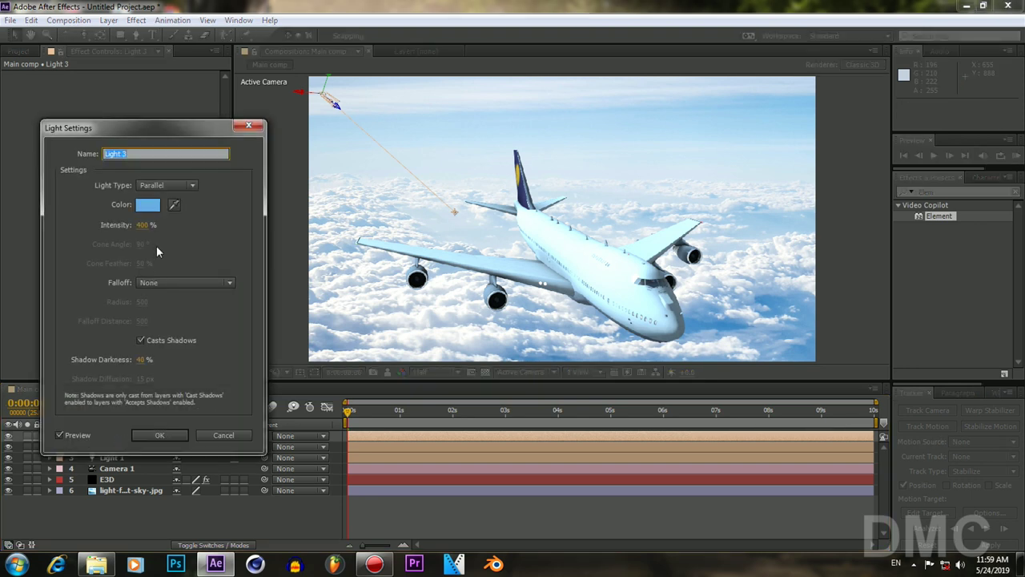
pyautogui.click(149, 226)
pyautogui.write('1')
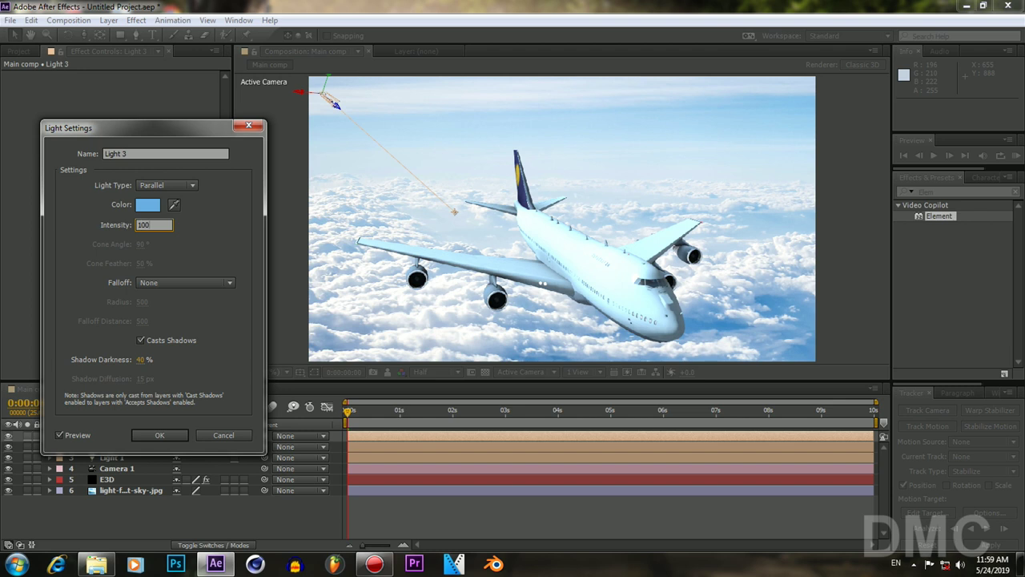
pyautogui.press('Return')
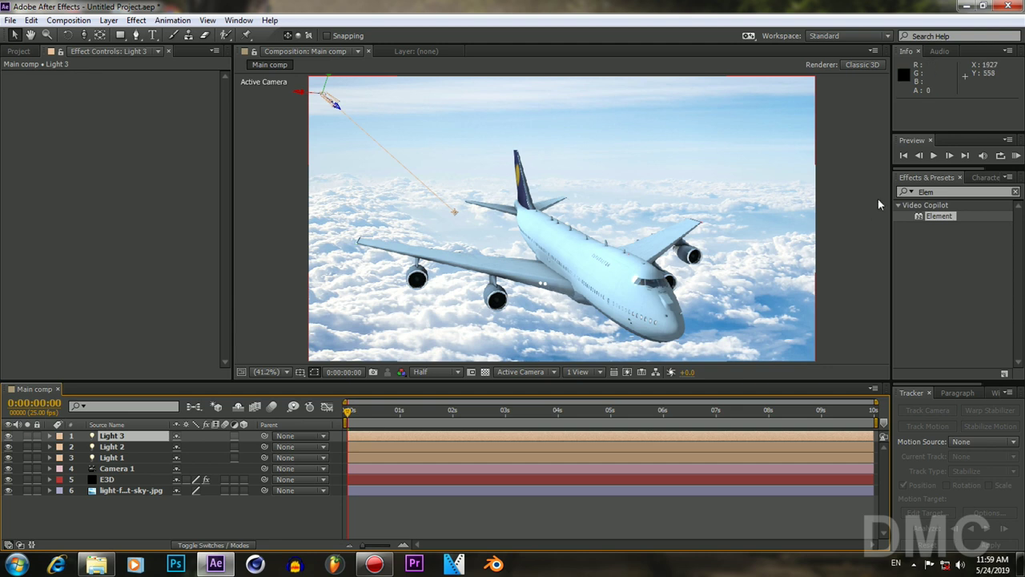
pyautogui.press('.')
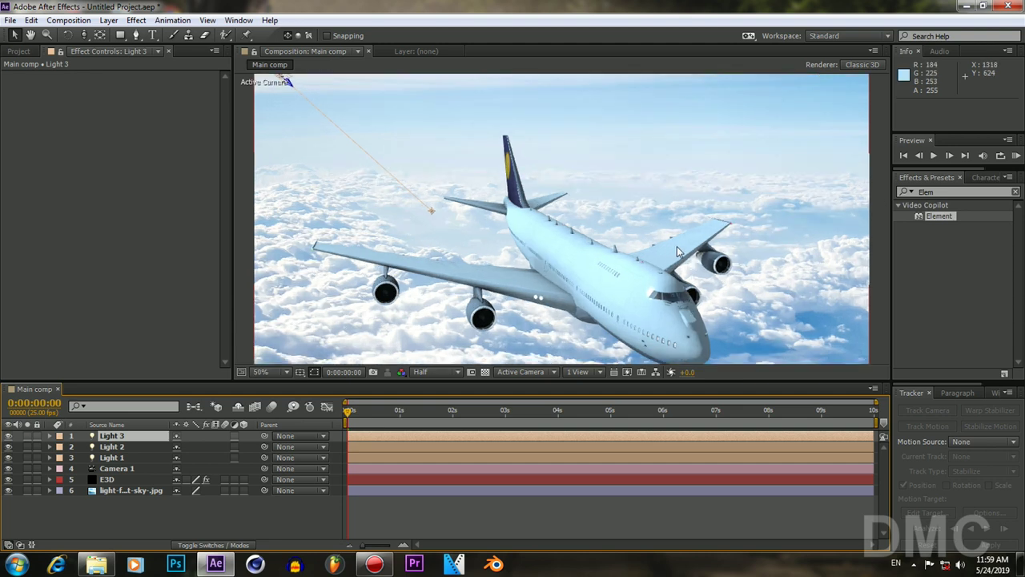
pyautogui.press('.')
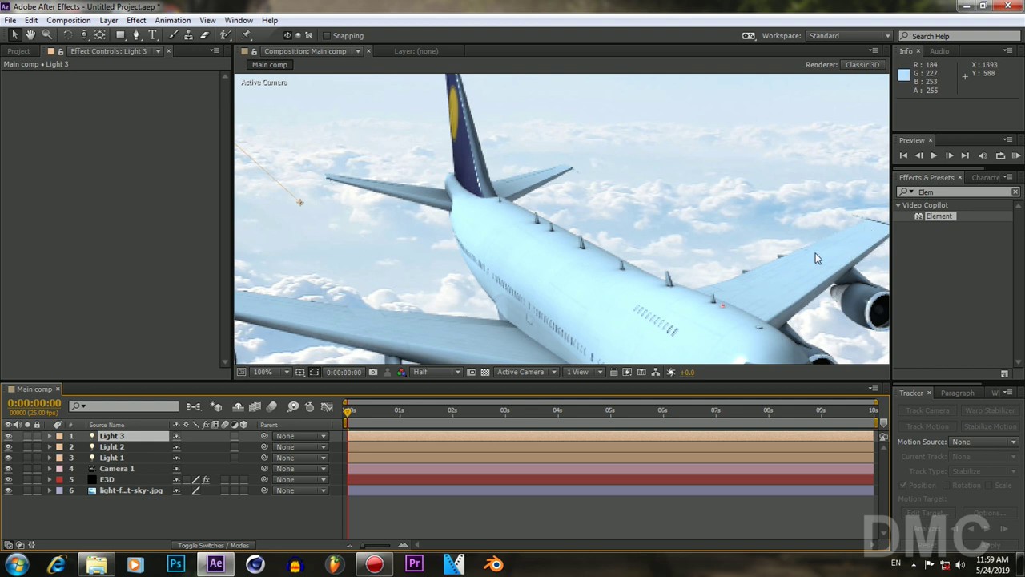
pyautogui.press(',')
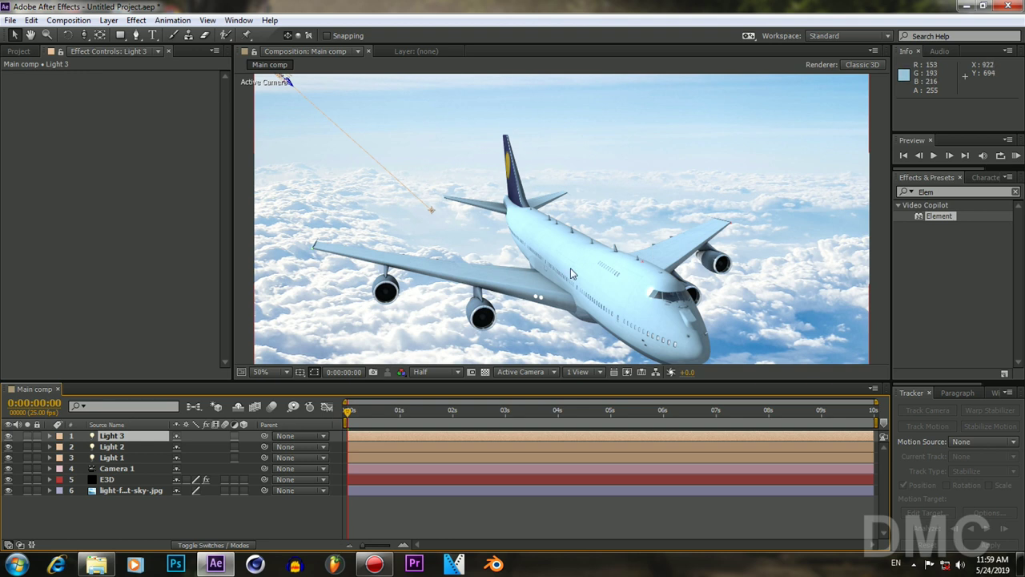
pyautogui.click(132, 523)
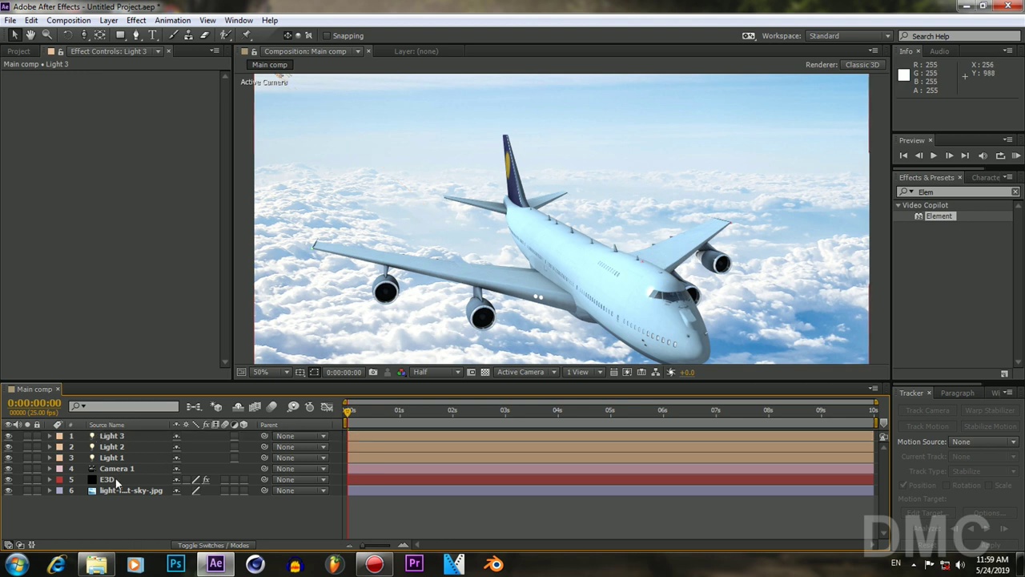
# Apply a Curves effect to the E3D layer and bow its RGB curve upward.
pyautogui.click(116, 480)
pyautogui.click(945, 191)
pyautogui.write('curv')
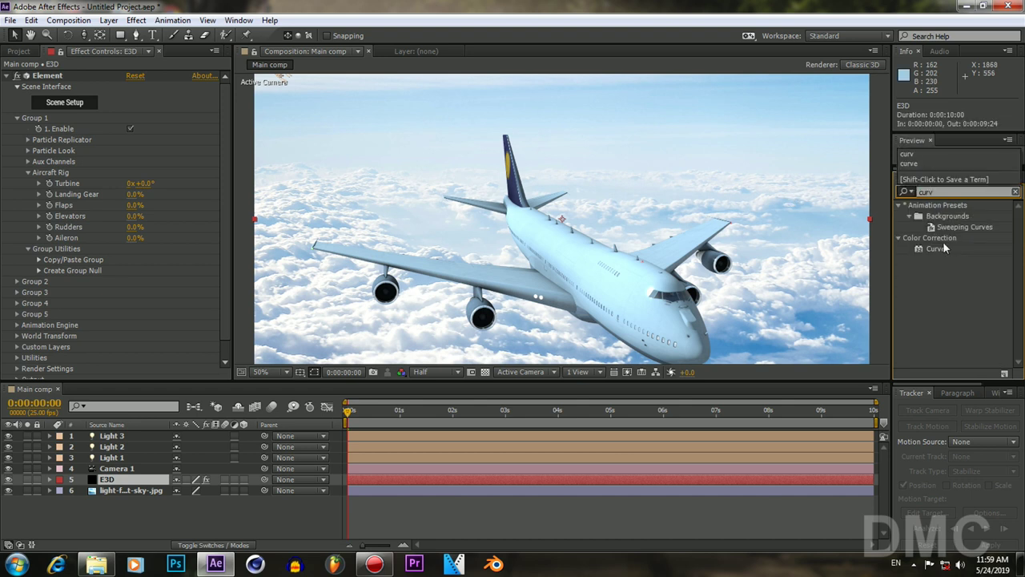
pyautogui.moveTo(937, 248); pyautogui.dragTo(109, 480)
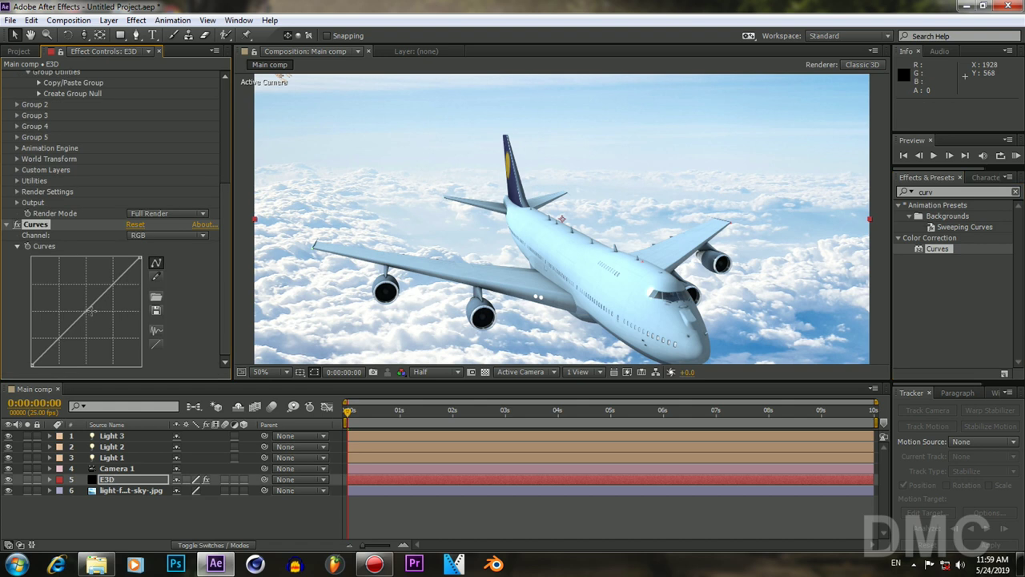
pyautogui.moveTo(82, 311); pyautogui.dragTo(59, 324)
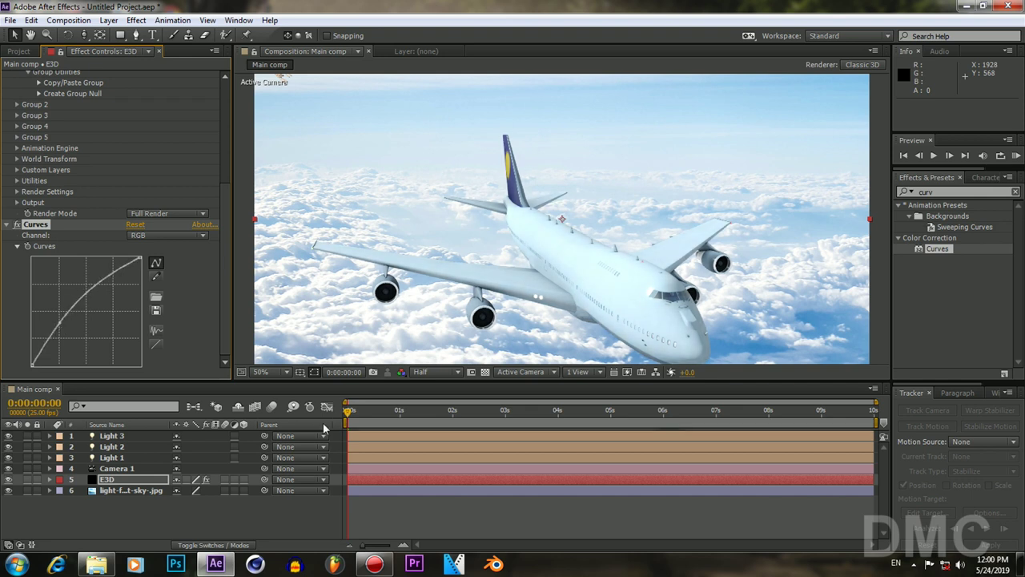
pyautogui.click(204, 529)
pyautogui.press(',')
pyautogui.press(',')
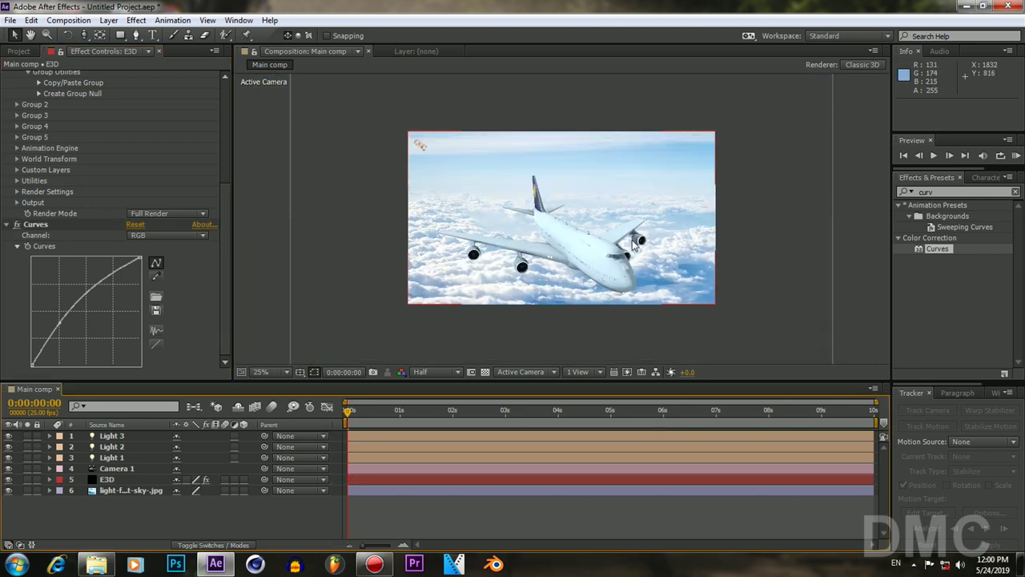
# Orbit, track and dolly Camera 1 closer so the jet appears larger and further right.
pyautogui.press('.')
pyautogui.press('.')
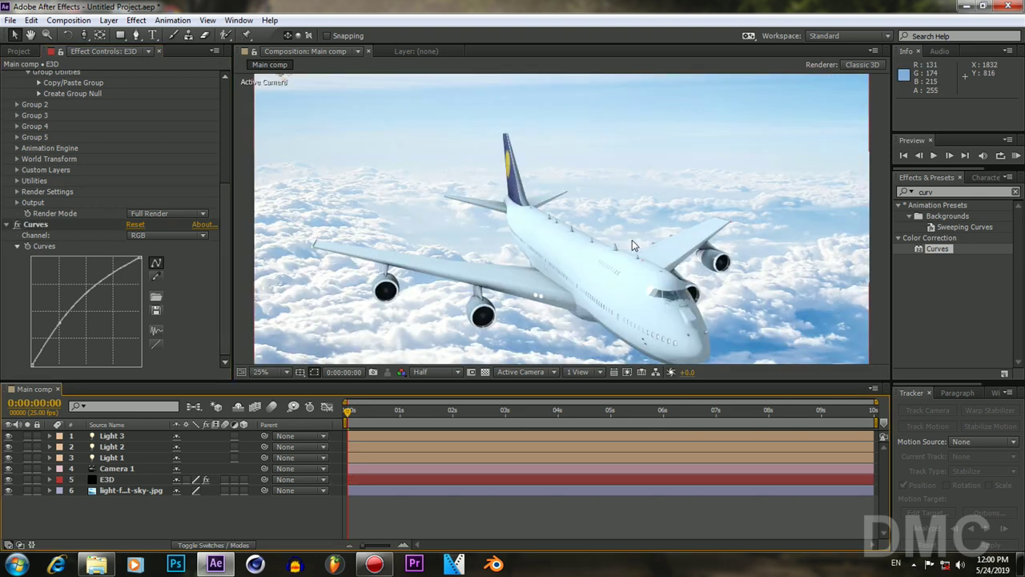
pyautogui.click(107, 478)
pyautogui.press('c')
pyautogui.press('c')
pyautogui.moveTo(613, 287); pyautogui.dragTo(618, 271)
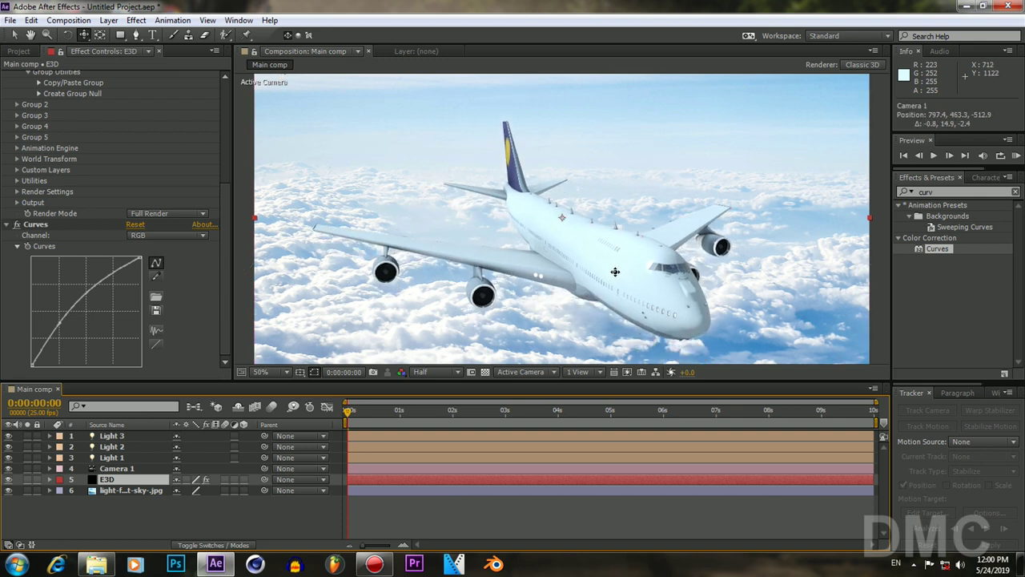
pyautogui.moveTo(618, 271); pyautogui.dragTo(625, 272)
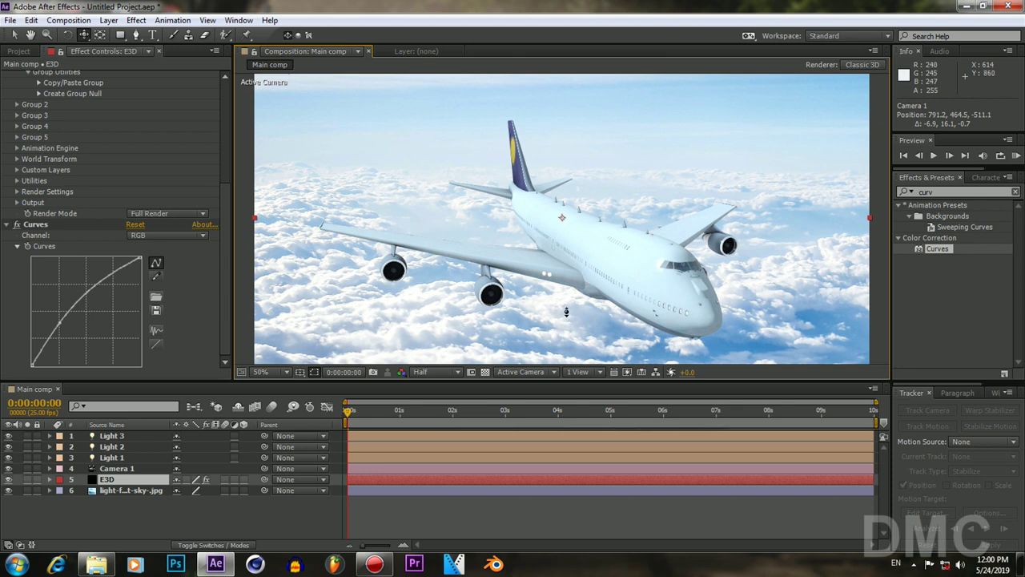
pyautogui.moveTo(641, 276); pyautogui.dragTo(632, 255)
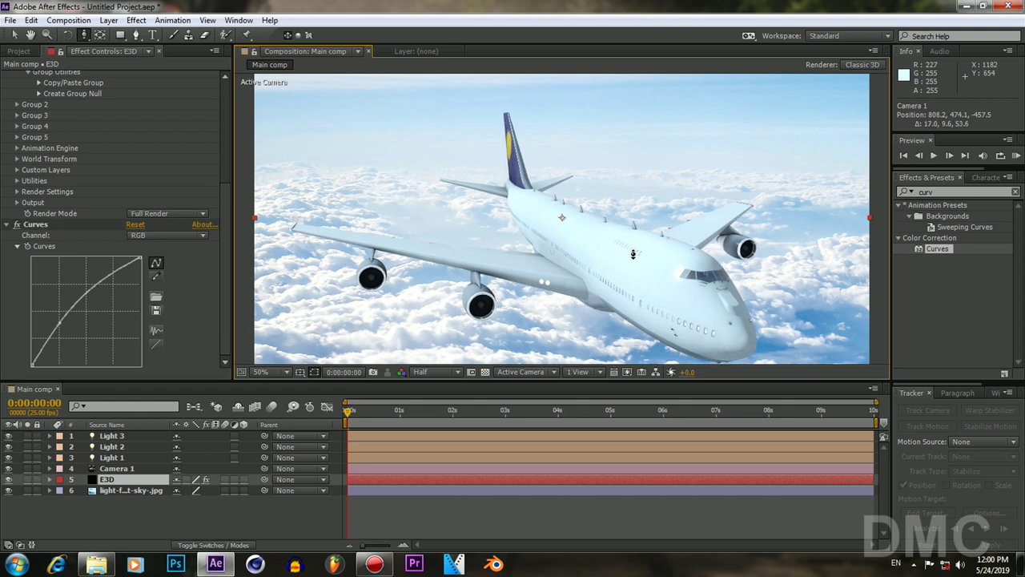
pyautogui.press('c')
pyautogui.moveTo(645, 278); pyautogui.dragTo(643, 267)
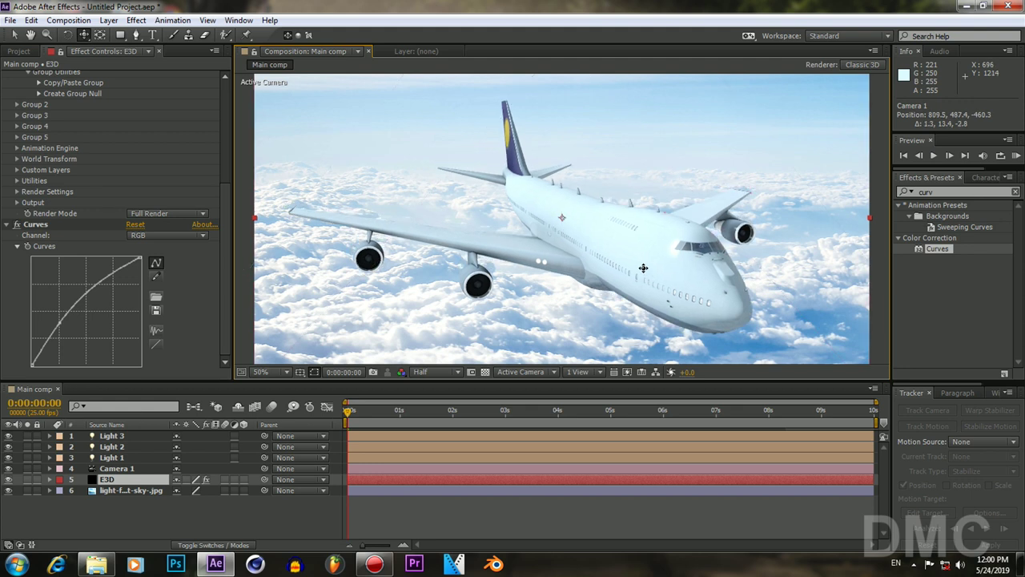
pyautogui.moveTo(643, 267); pyautogui.dragTo(650, 255)
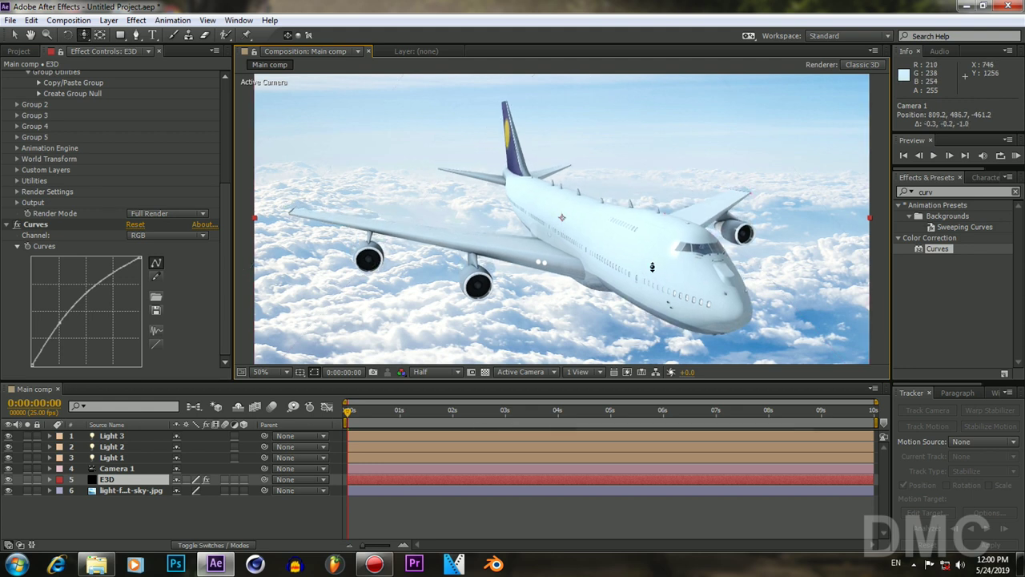
pyautogui.moveTo(649, 254); pyautogui.dragTo(652, 247)
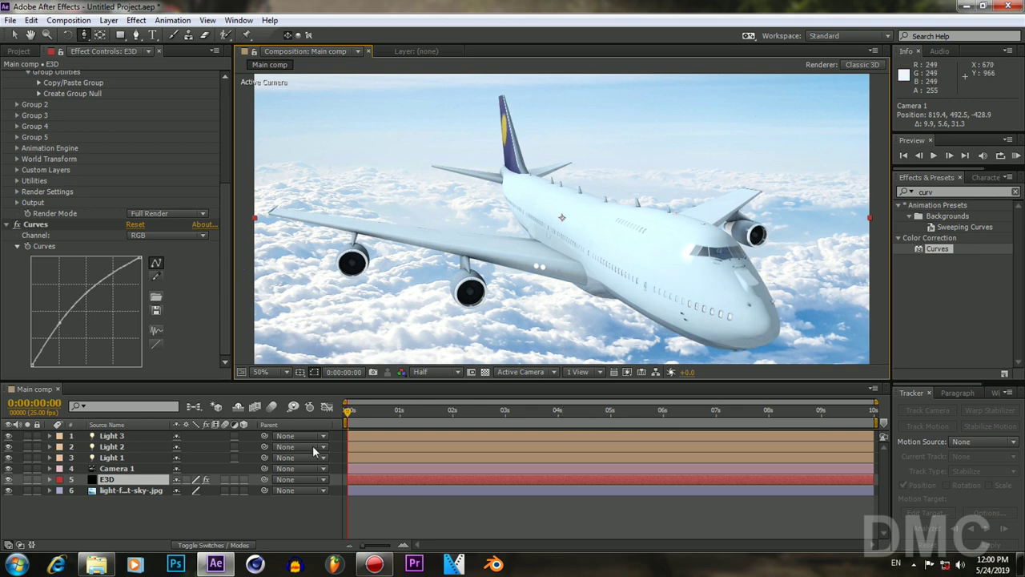
pyautogui.click(125, 489)
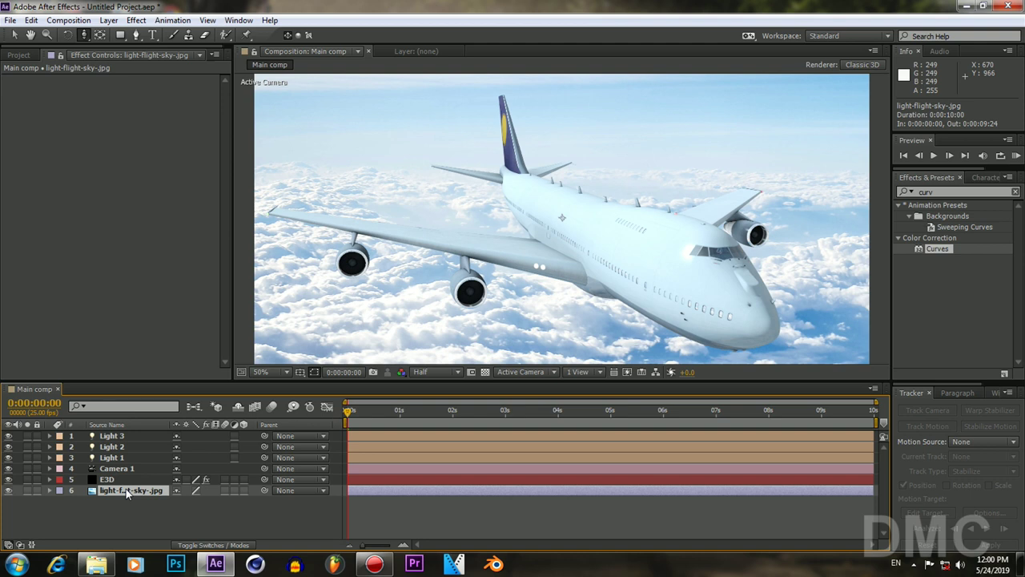
# Make light-flight-sky.jpg a 3D layer with Accepts Lights set to Off.
pyautogui.click(244, 490)
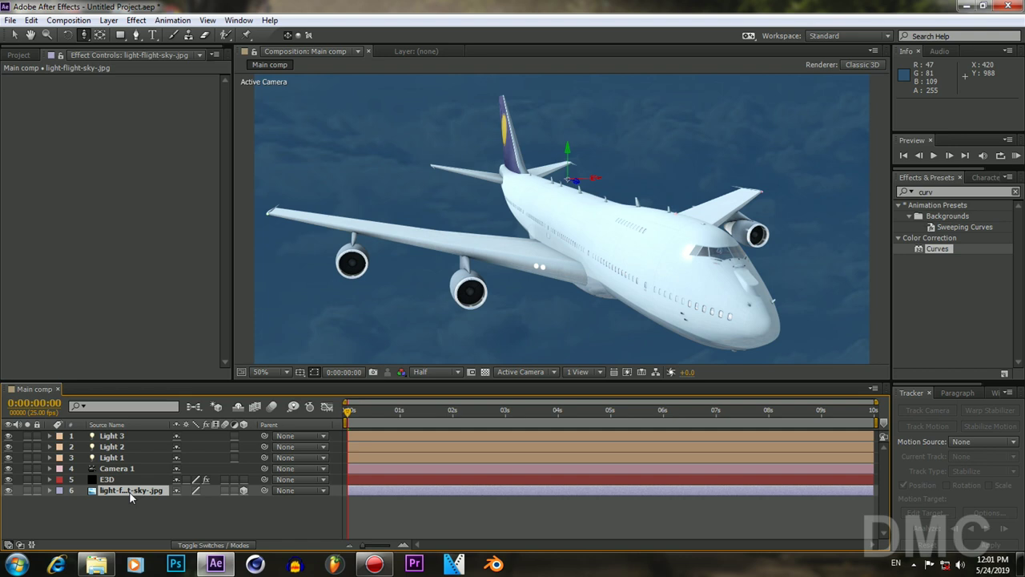
pyautogui.press('a')
pyautogui.press('a')
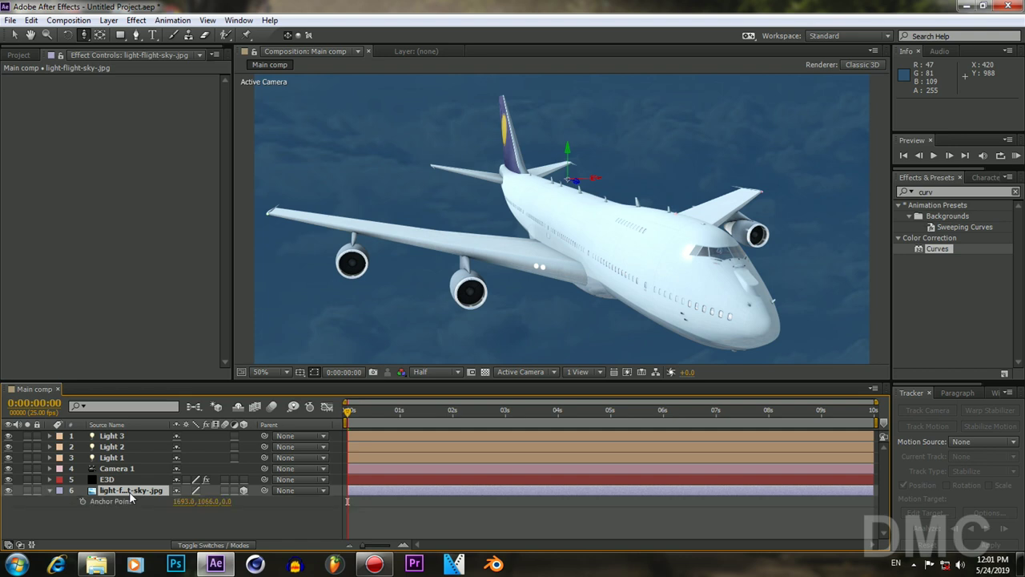
pyautogui.scroll(-3, 568, 500)
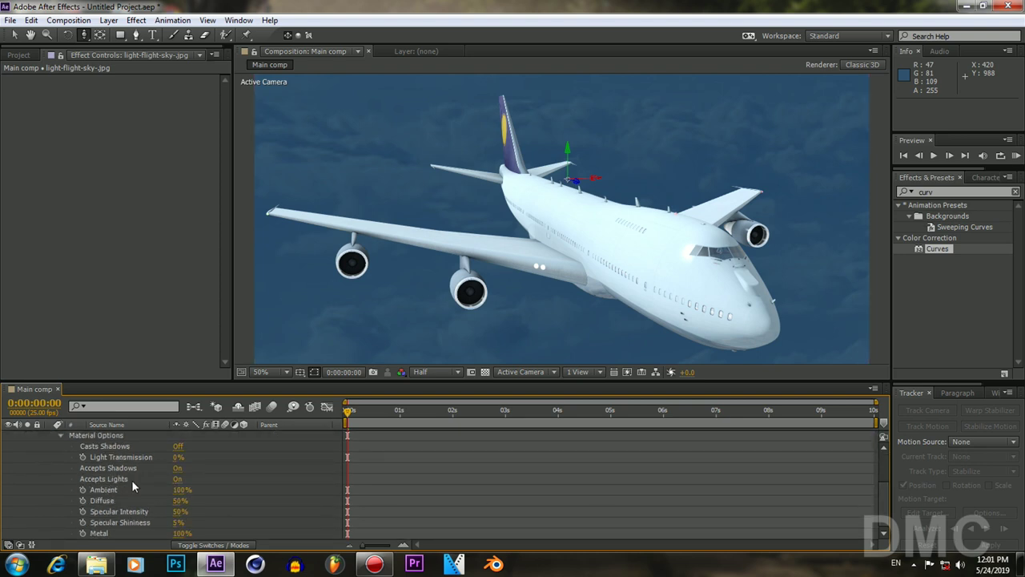
pyautogui.click(177, 479)
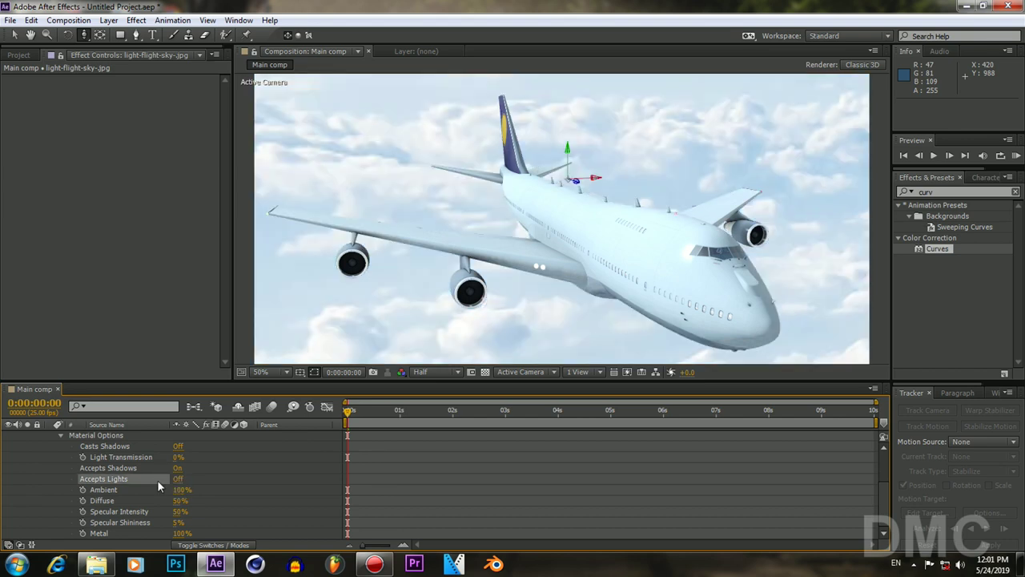
pyautogui.click(287, 372)
pyautogui.click(280, 156)
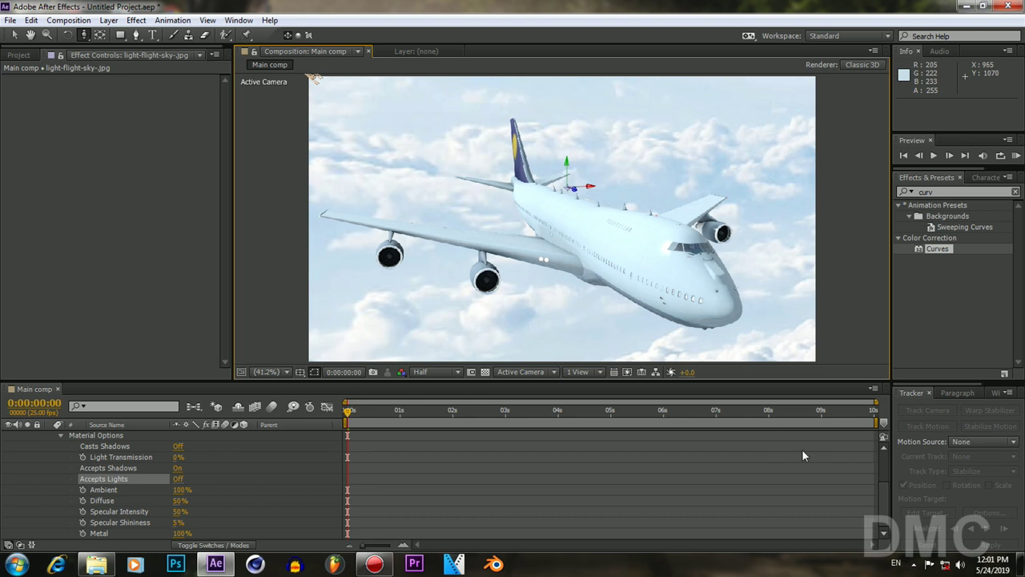
pyautogui.moveTo(879, 497); pyautogui.dragTo(885, 448)
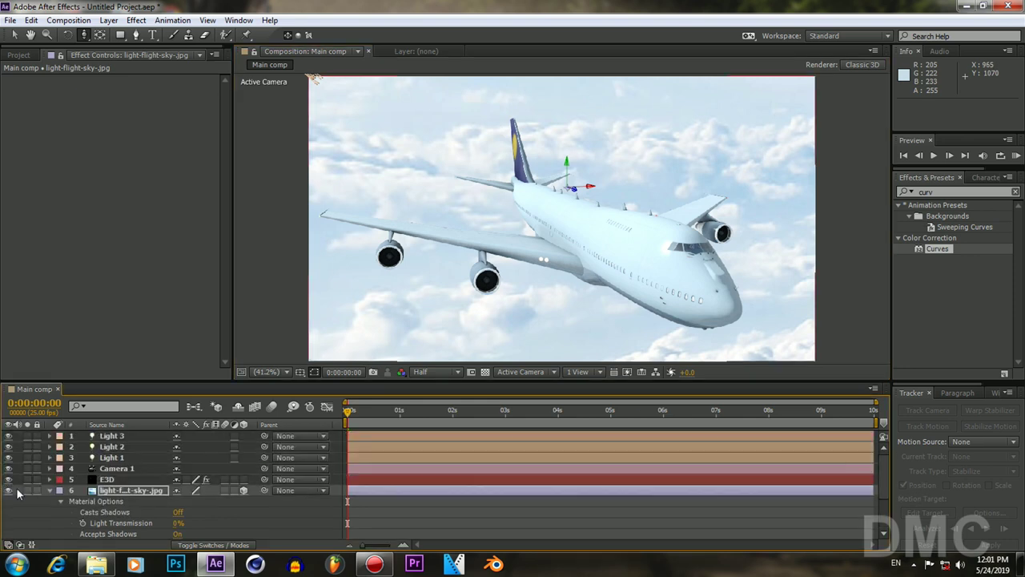
pyautogui.click(50, 490)
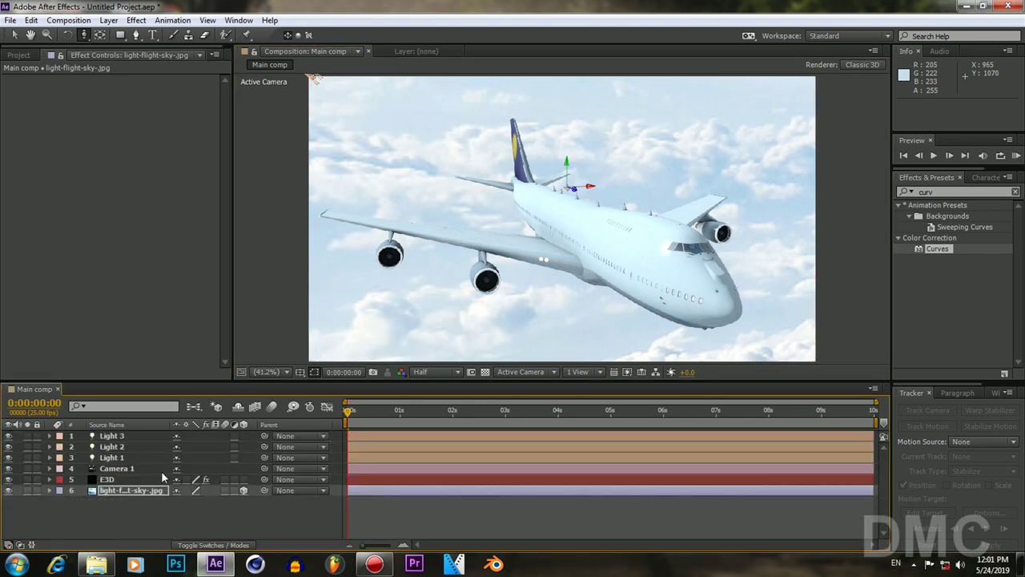
pyautogui.click(134, 469)
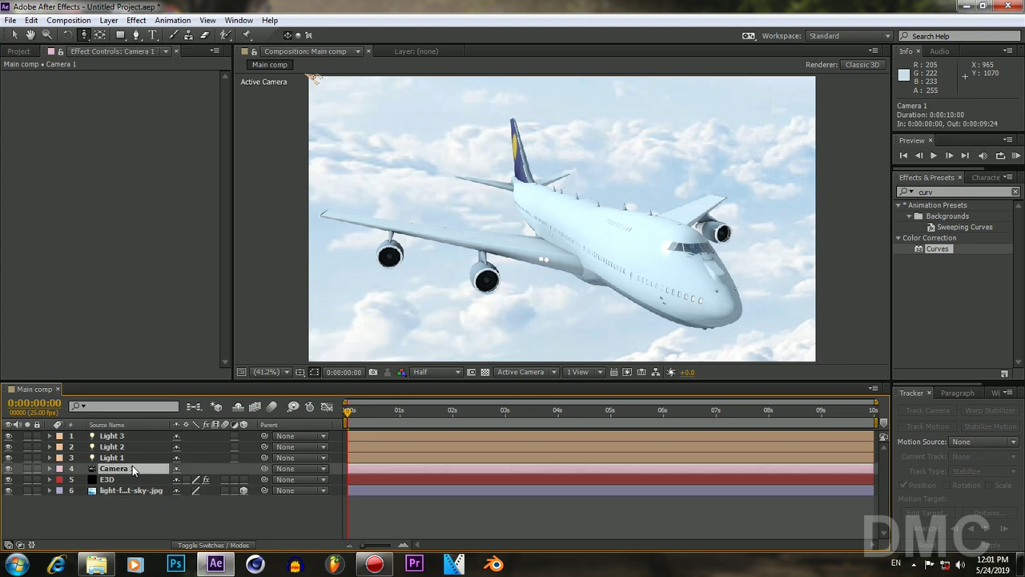
# End the work area near 6 s and keyframe Camera 1's Position and Point of Interest there.
pyautogui.press('p')
pyautogui.hotkey('shift', 'a')
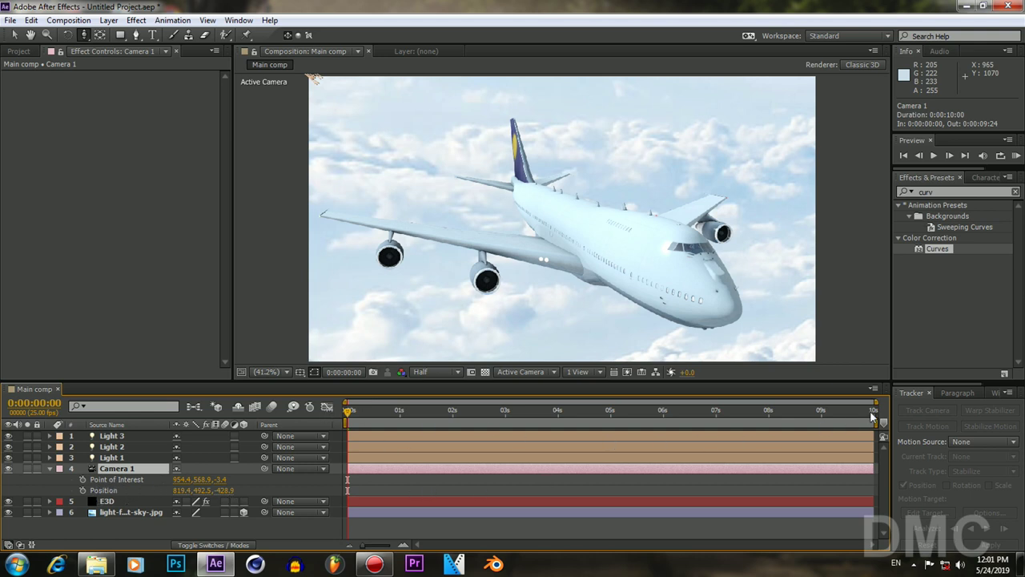
pyautogui.moveTo(874, 419)
pyautogui.mouseDown()
pyautogui.moveTo(634, 422)
pyautogui.moveTo(668, 424)
pyautogui.mouseUp()
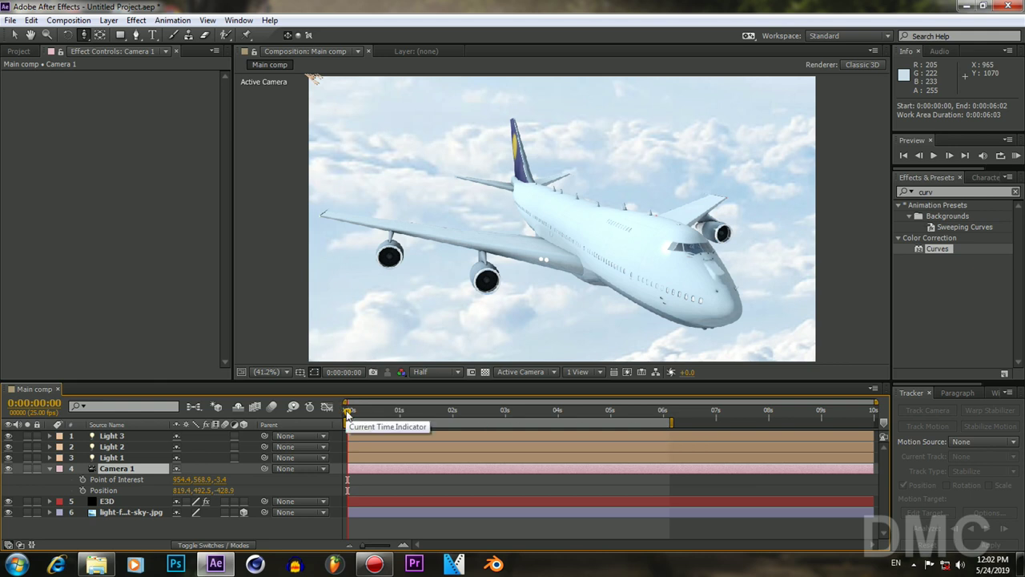
pyautogui.moveTo(347, 414); pyautogui.dragTo(669, 413)
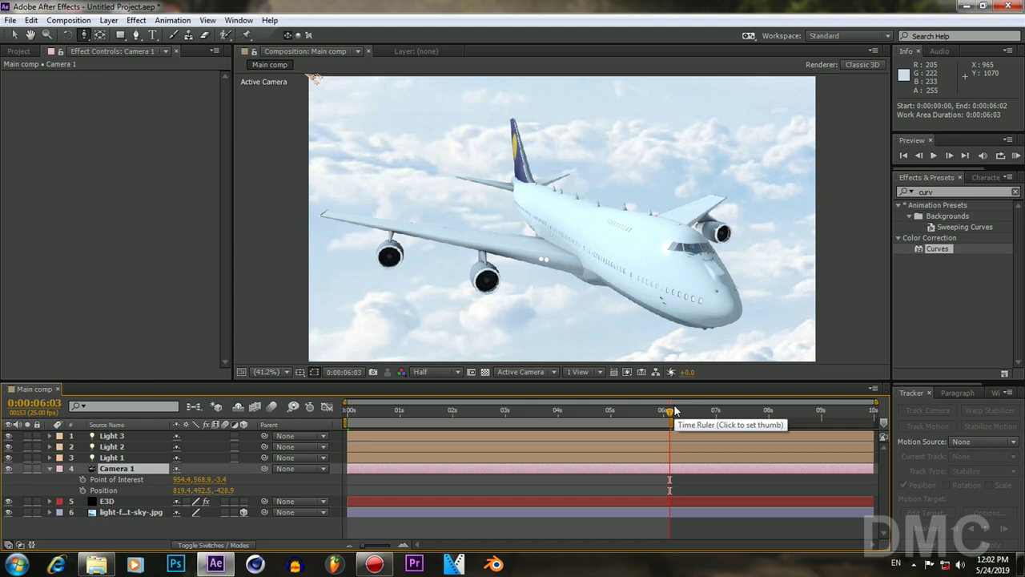
pyautogui.click(82, 478)
pyautogui.click(82, 489)
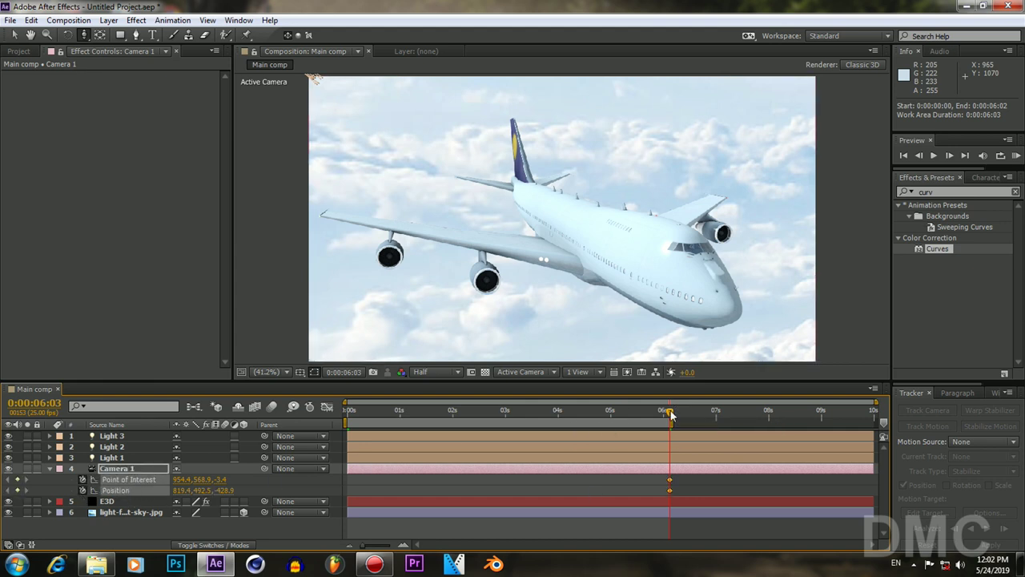
pyautogui.moveTo(671, 412); pyautogui.dragTo(442, 417)
pyautogui.press('Home')
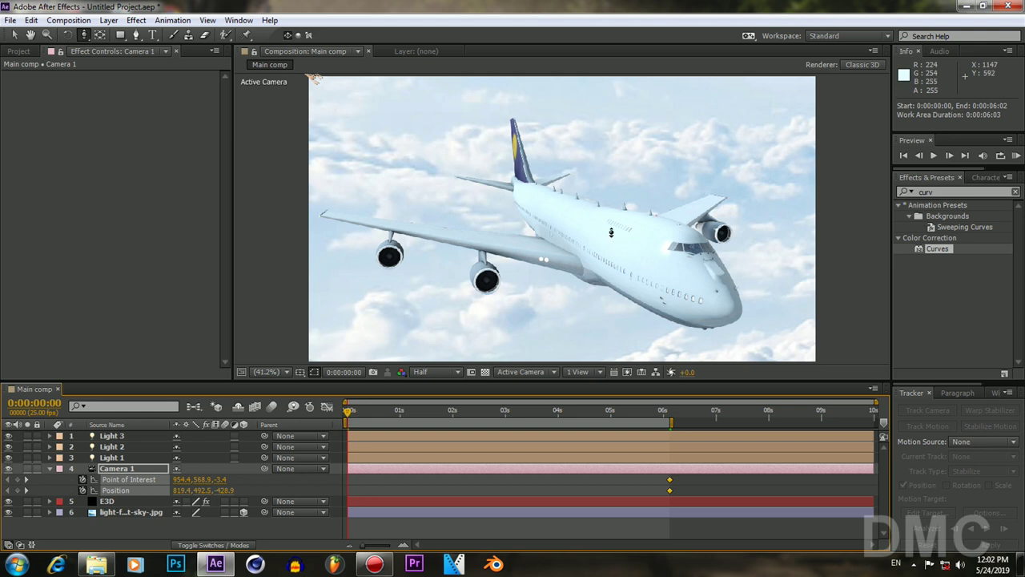
# At 0 s, pull the camera back and reframe the small jet, then preview the move.
pyautogui.scroll(-3, 618, 340)
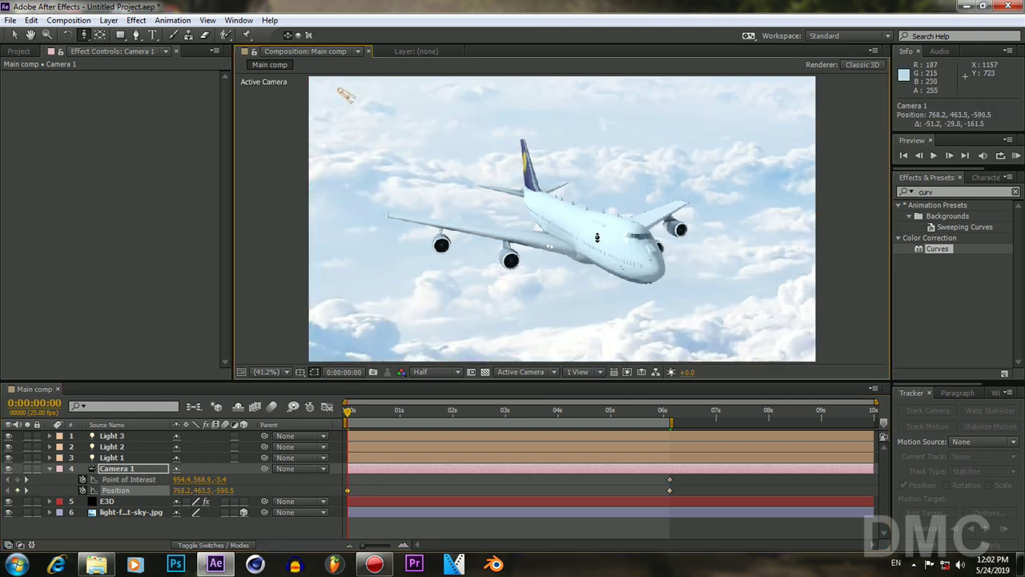
pyautogui.moveTo(597, 237); pyautogui.dragTo(607, 313)
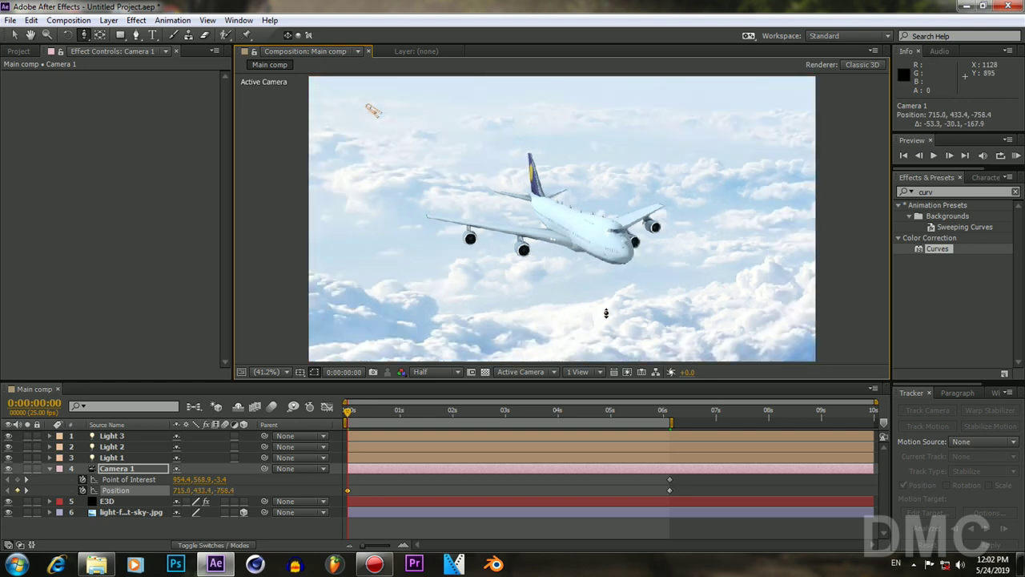
pyautogui.scroll(-2, 594, 249)
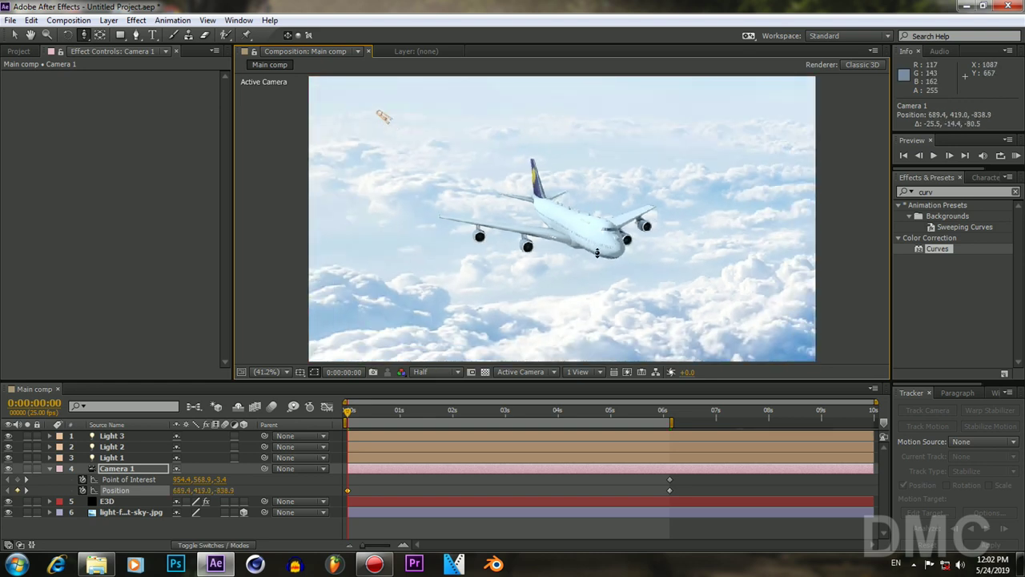
pyautogui.scroll(-1, 602, 255)
pyautogui.scroll(-2, 608, 259)
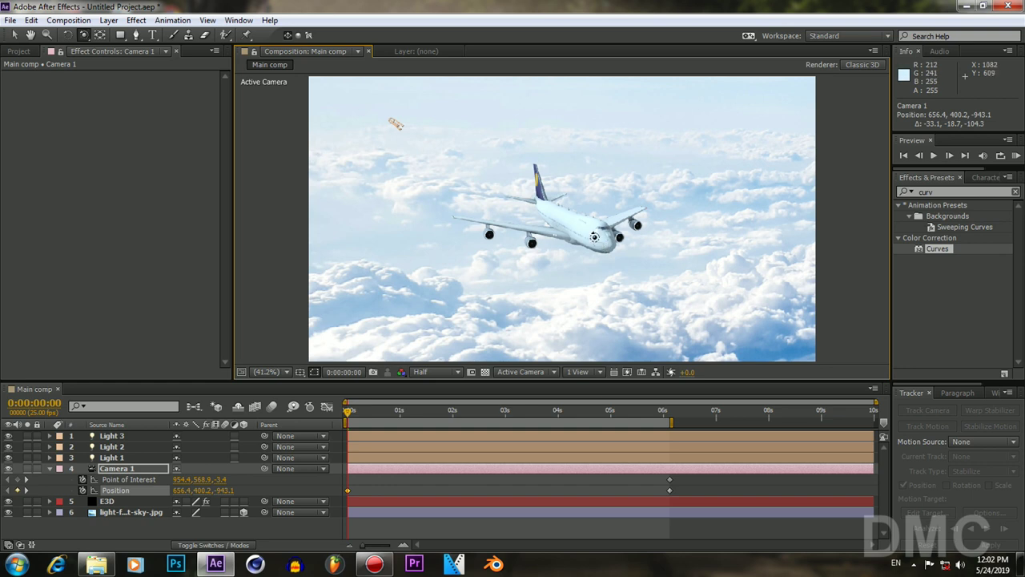
pyautogui.moveTo(594, 236); pyautogui.dragTo(575, 267)
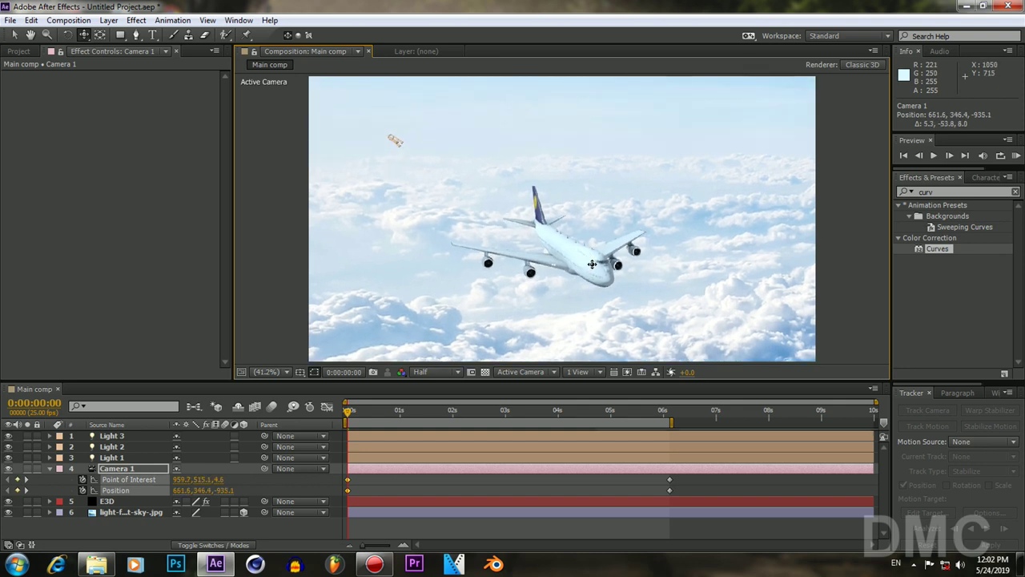
pyautogui.moveTo(591, 263); pyautogui.dragTo(590, 268)
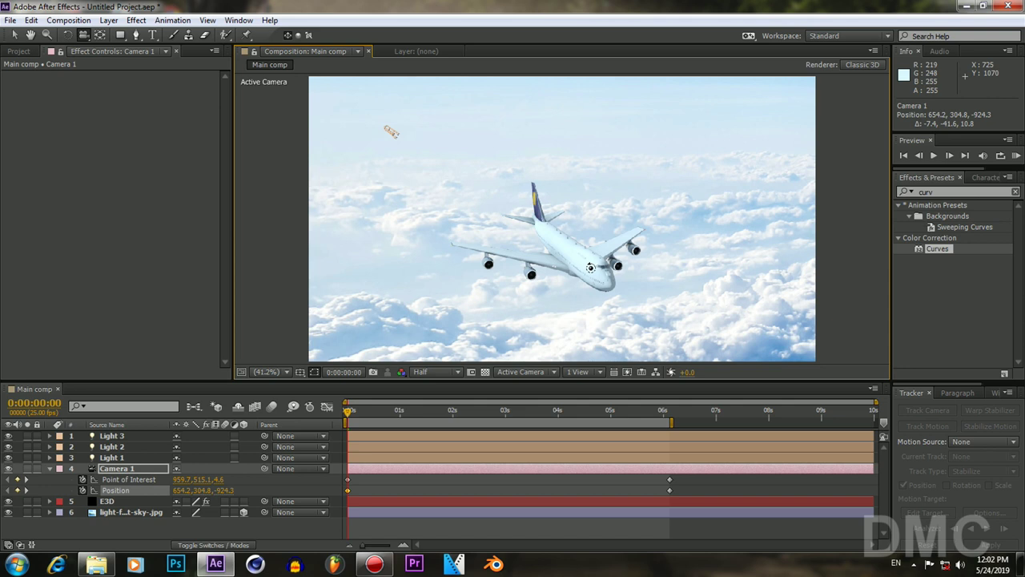
pyautogui.moveTo(590, 267); pyautogui.dragTo(618, 309)
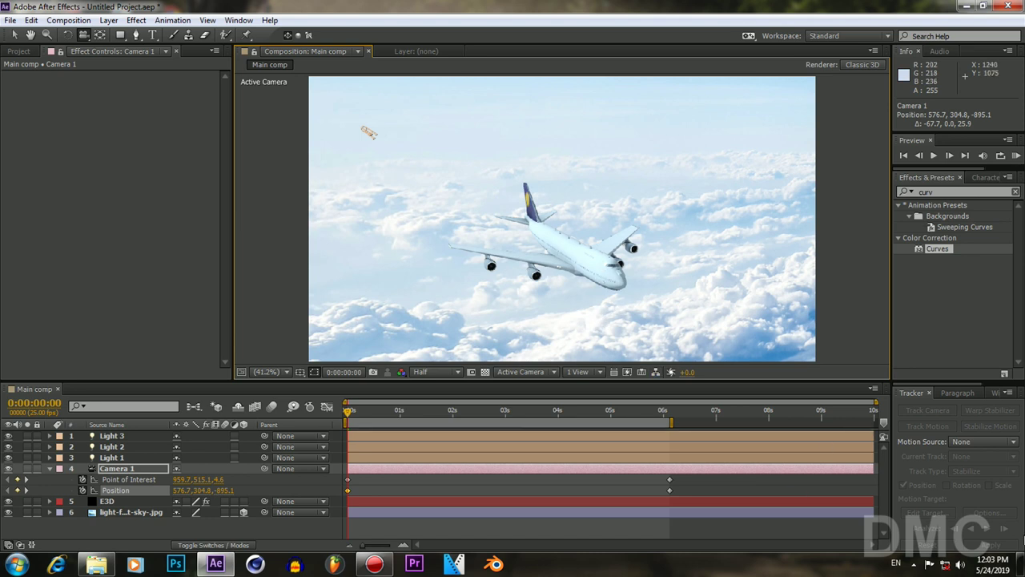
pyautogui.press('space')
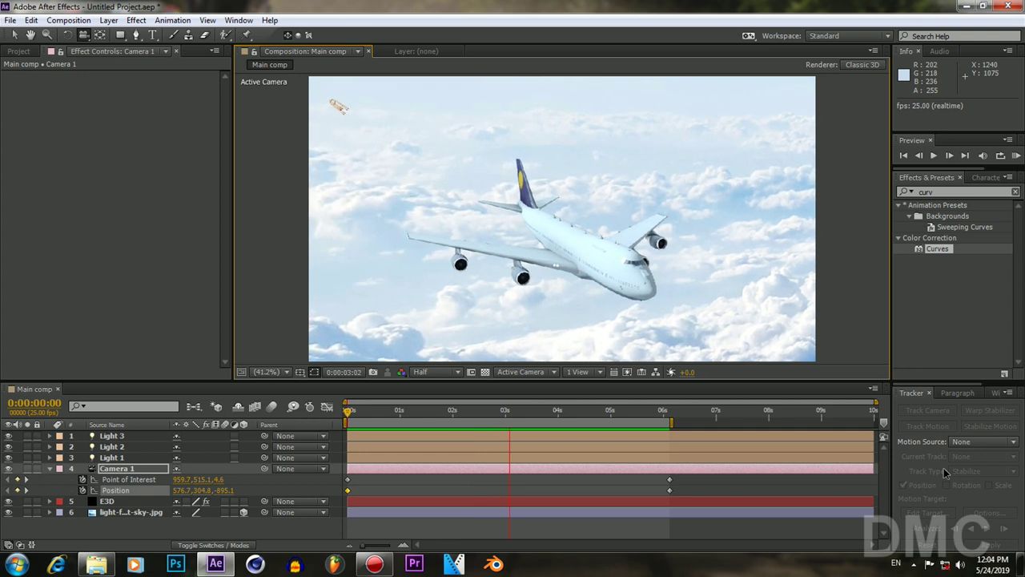
pyautogui.click(563, 410)
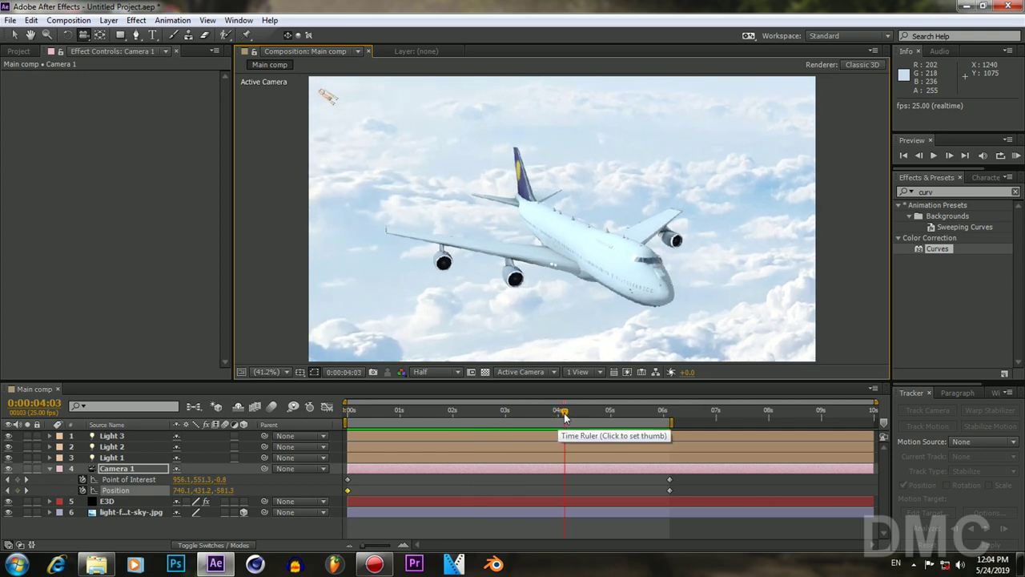
pyautogui.click(524, 421)
pyautogui.moveTo(523, 422); pyautogui.dragTo(653, 432)
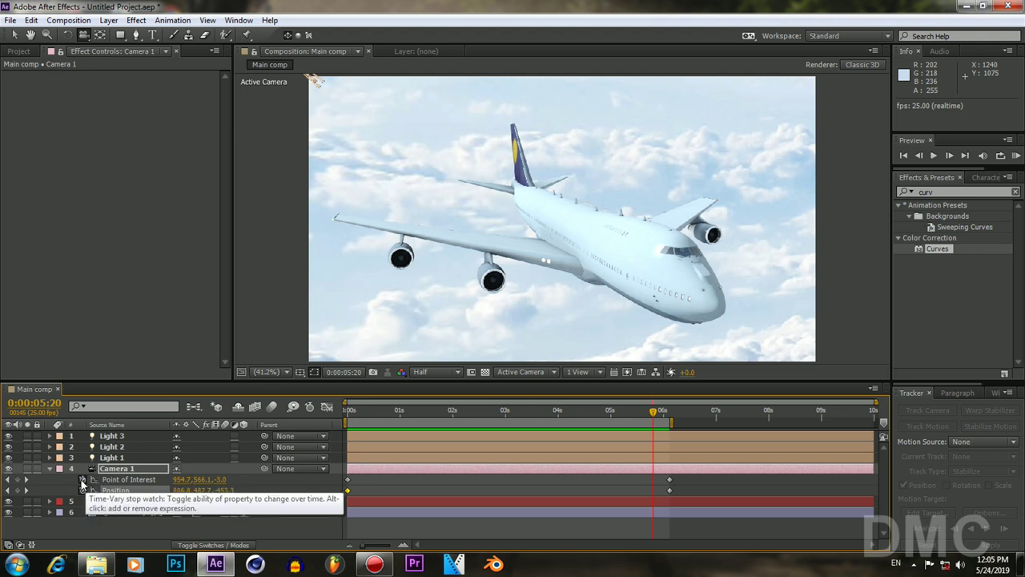
pyautogui.keyDown('alt'); pyautogui.click(83, 481); pyautogui.keyUp('alt')
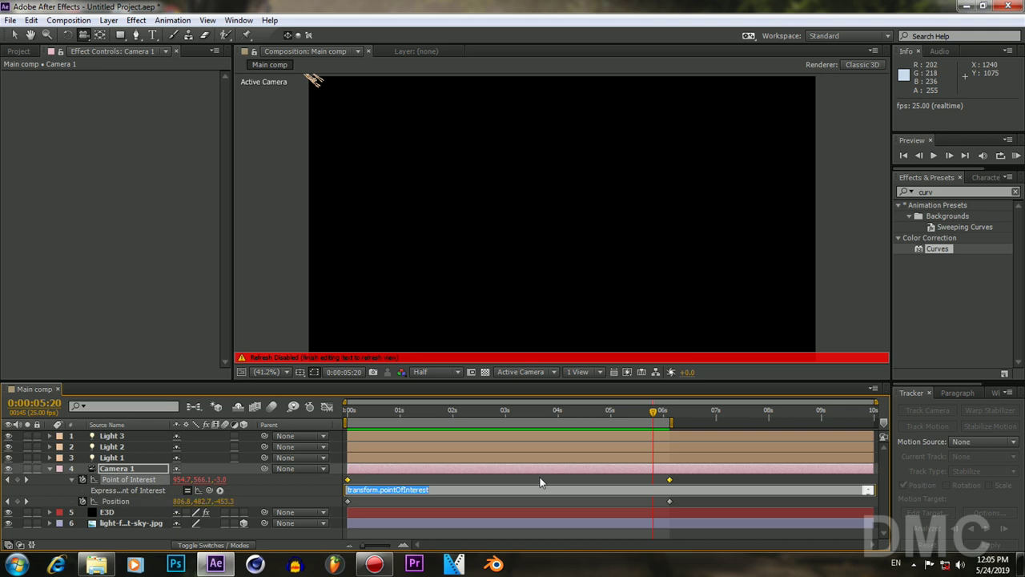
# Add a wiggle(1,50) expression to Camera 1's Point of Interest and preview the shake.
pyautogui.write('wiggle')
pyautogui.write('(')
pyautogui.write('1,50')
pyautogui.click(487, 477)
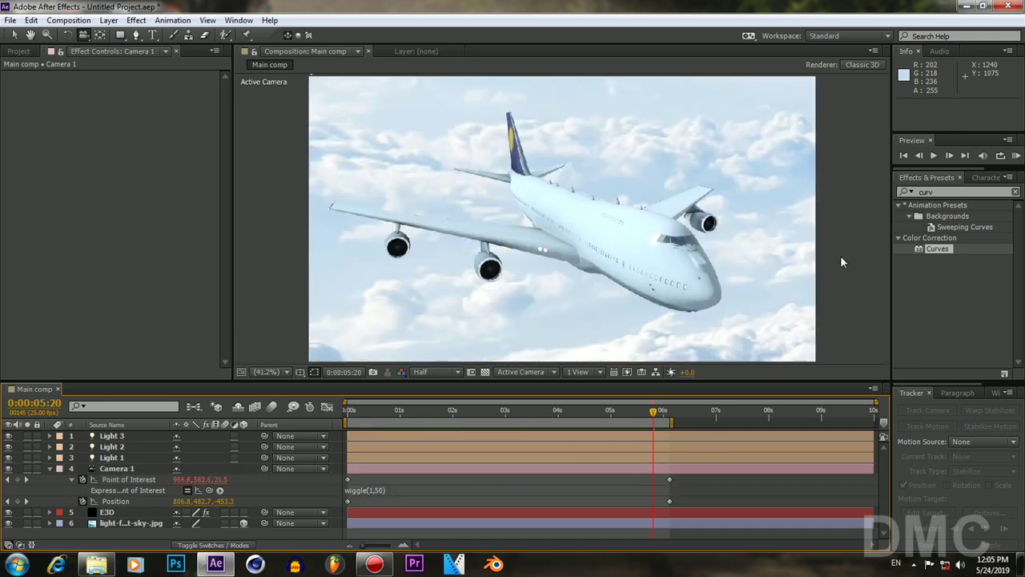
pyautogui.click(934, 156)
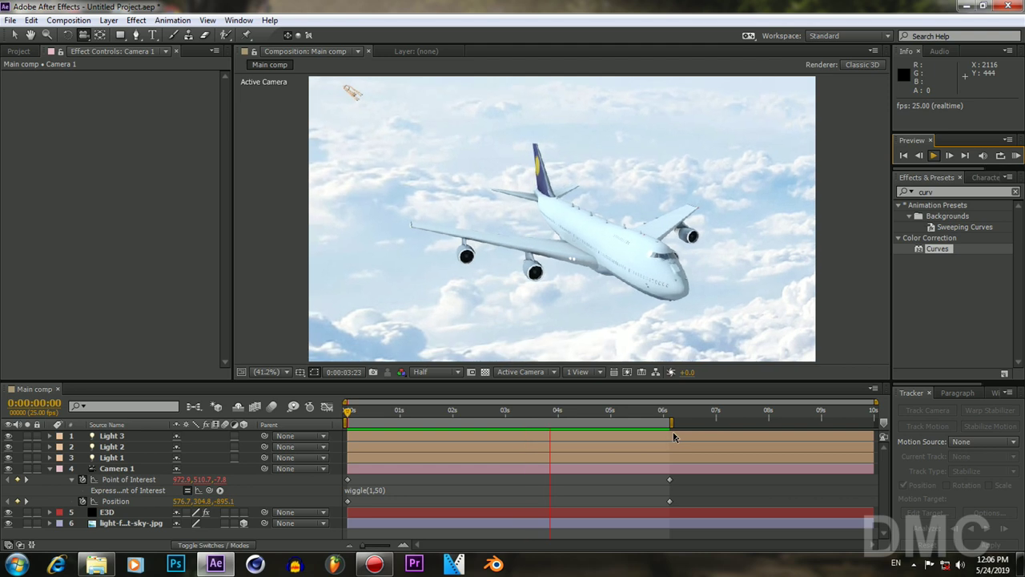
pyautogui.click(371, 491)
# Change the camera wiggle expression to wiggle(5,50) and preview it from the start.
pyautogui.click(370, 490)
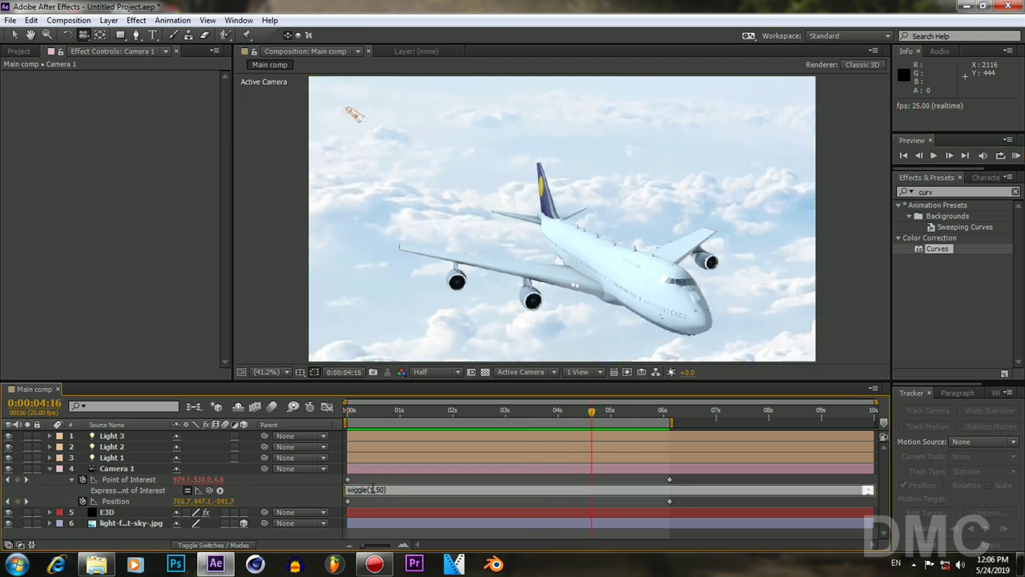
pyautogui.doubleClick(371, 489)
pyautogui.write('5')
pyautogui.click(408, 478)
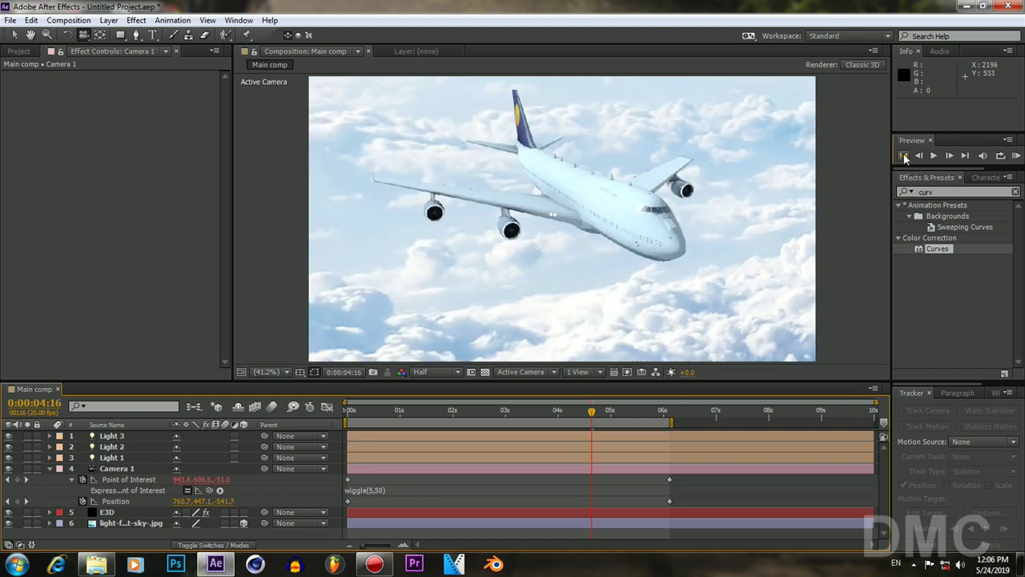
pyautogui.click(903, 155)
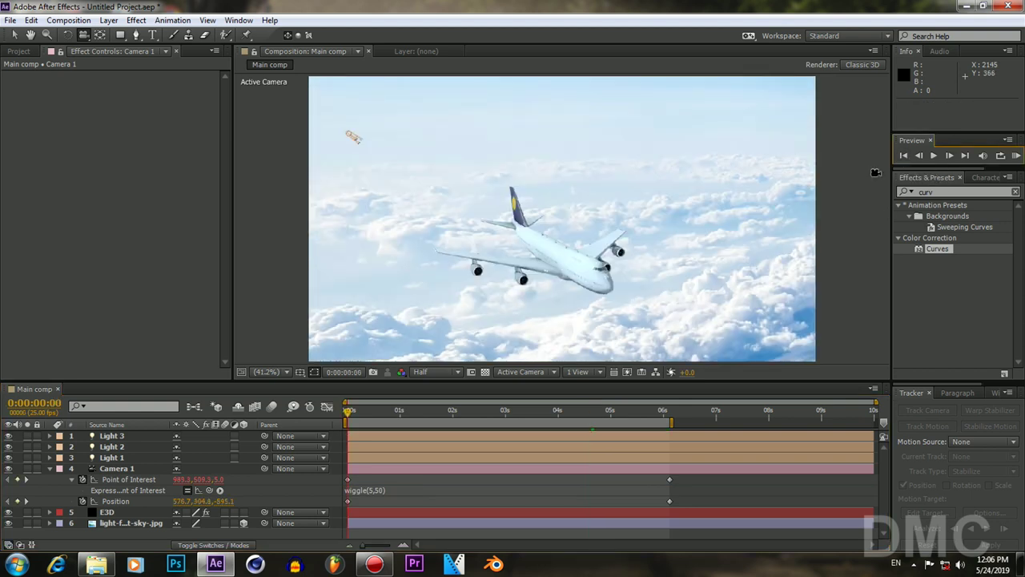
pyautogui.click(932, 155)
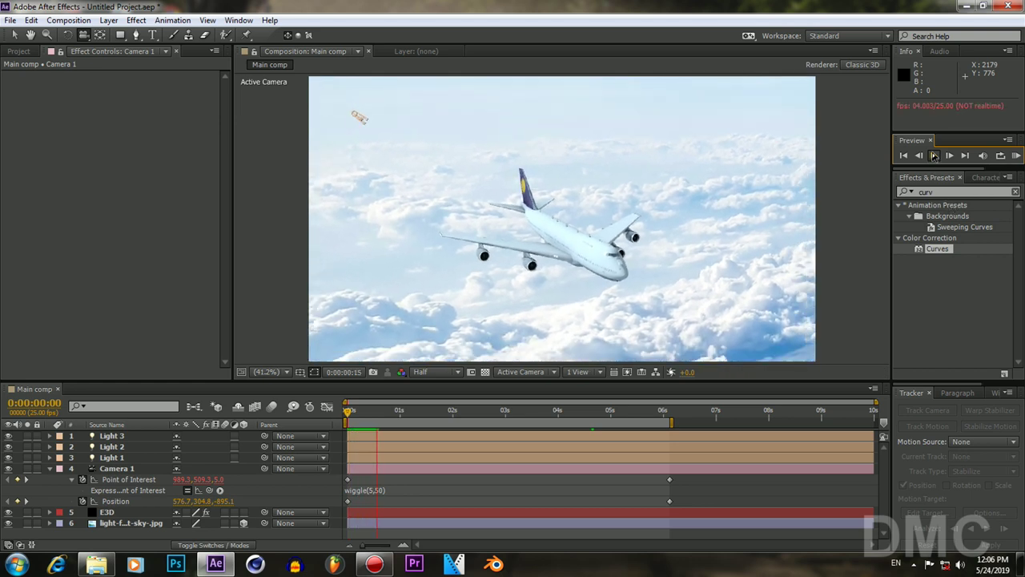
pyautogui.click(373, 493)
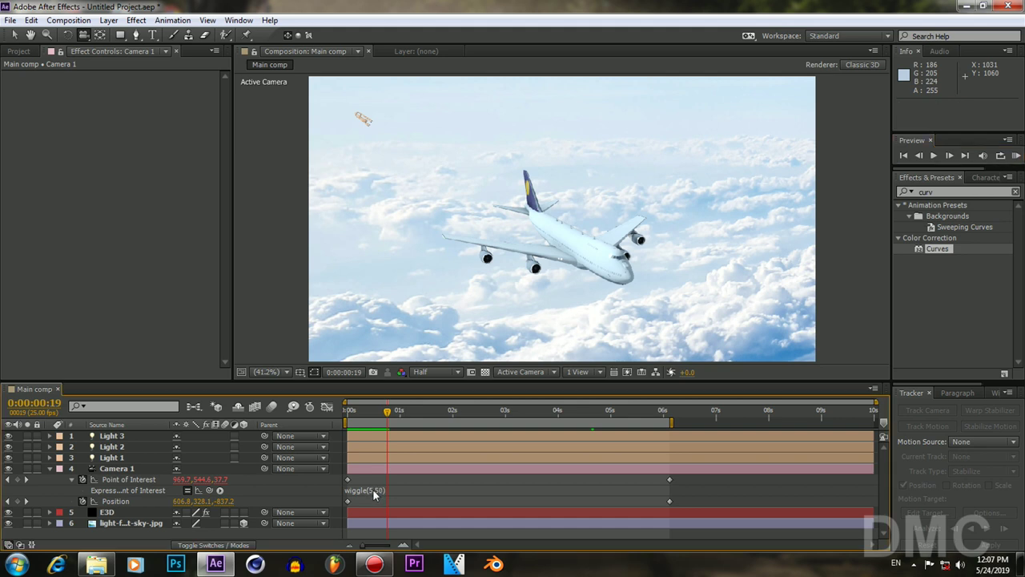
# Revise the expression to wiggle(0.50,50) and preview the slower drift.
pyautogui.click(373, 492)
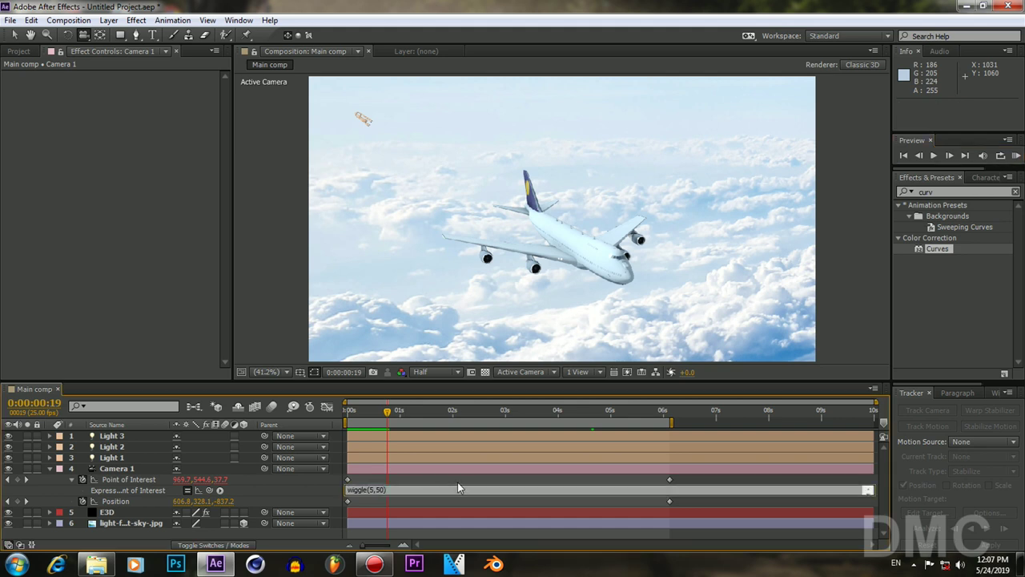
pyautogui.press('BackSpace')
pyautogui.write('0')
pyautogui.write(',50')
pyautogui.click(452, 479)
pyautogui.press('KP_0')
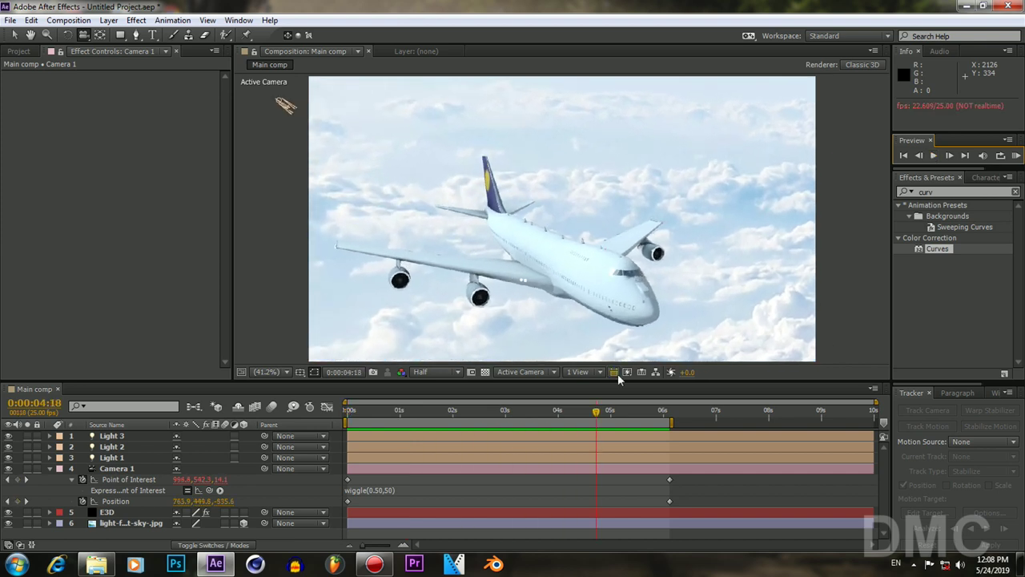
pyautogui.click(47, 465)
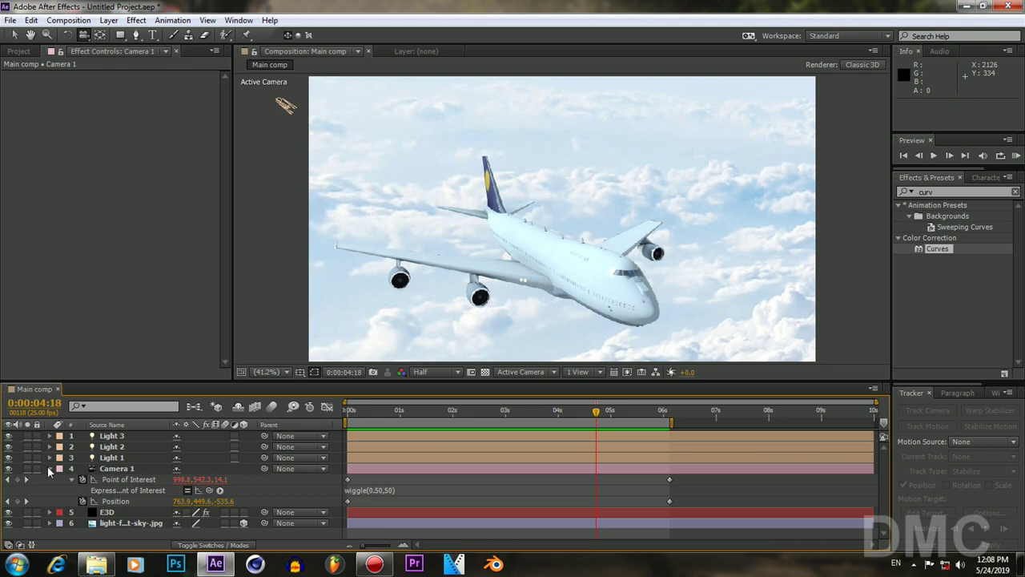
# Create an empty 1920×1080, 25 fps, 10-second composition named cloud.
pyautogui.click(49, 467)
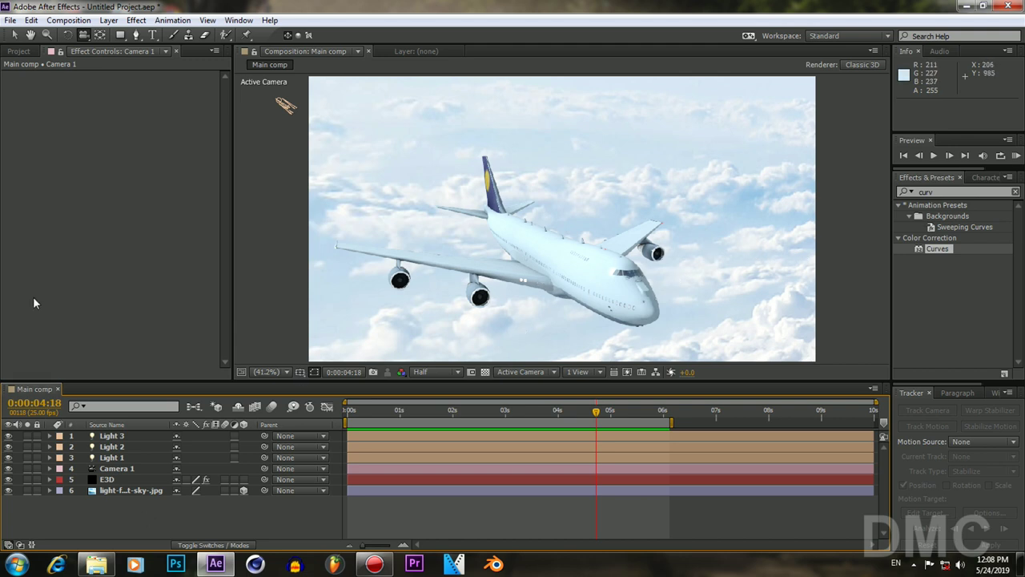
pyautogui.click(20, 53)
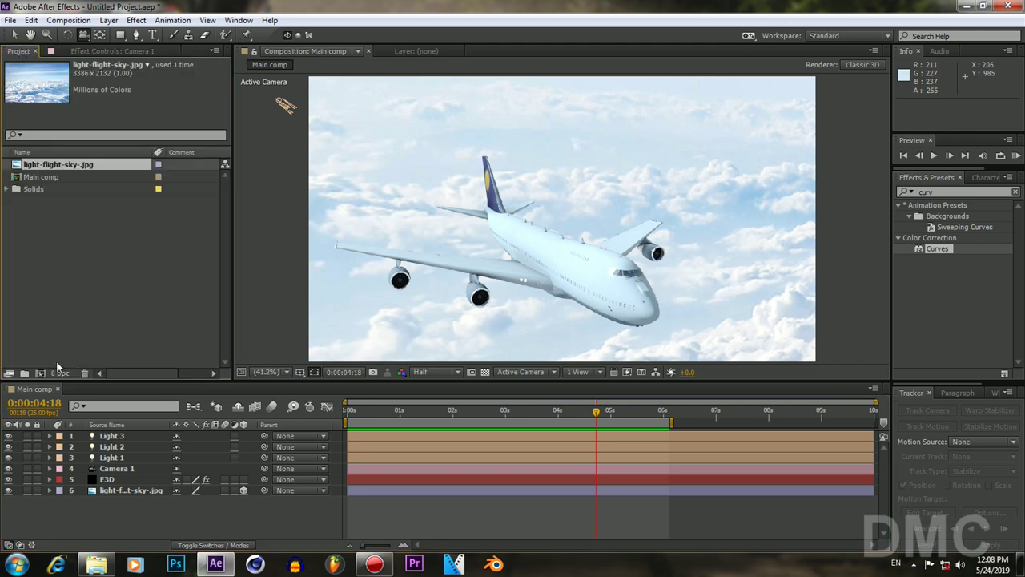
pyautogui.click(40, 373)
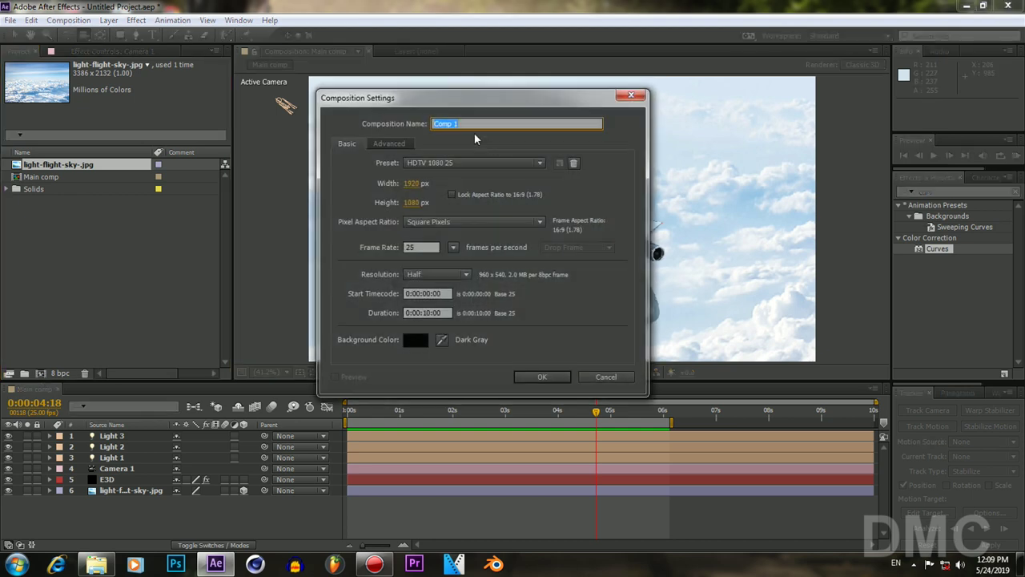
pyautogui.write('cloud')
pyautogui.click(540, 378)
pyautogui.rightClick(191, 457)
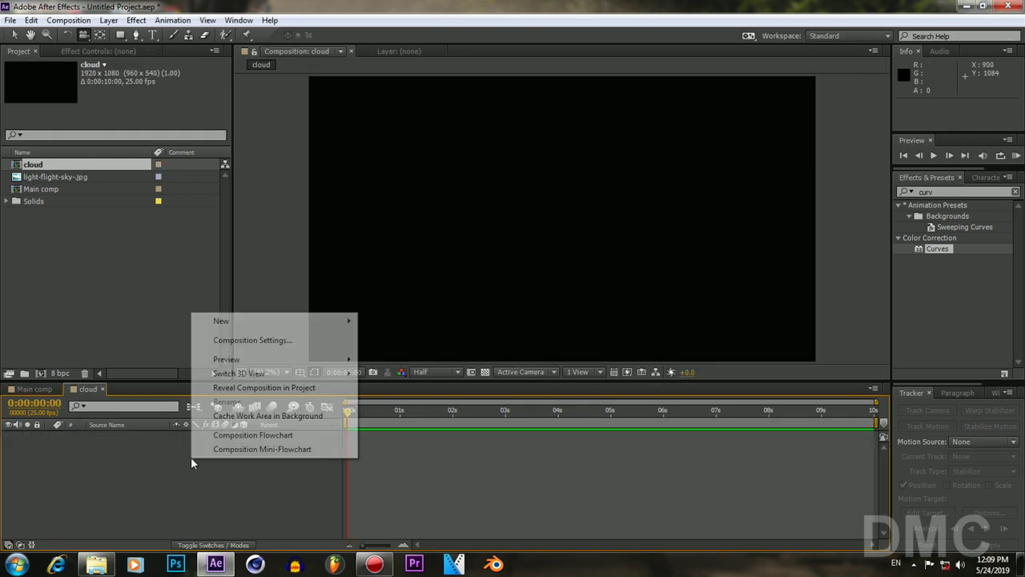
# Add a black solid named cloud to the cloud comp and search effects for 'part'.
pyautogui.moveTo(244, 324)
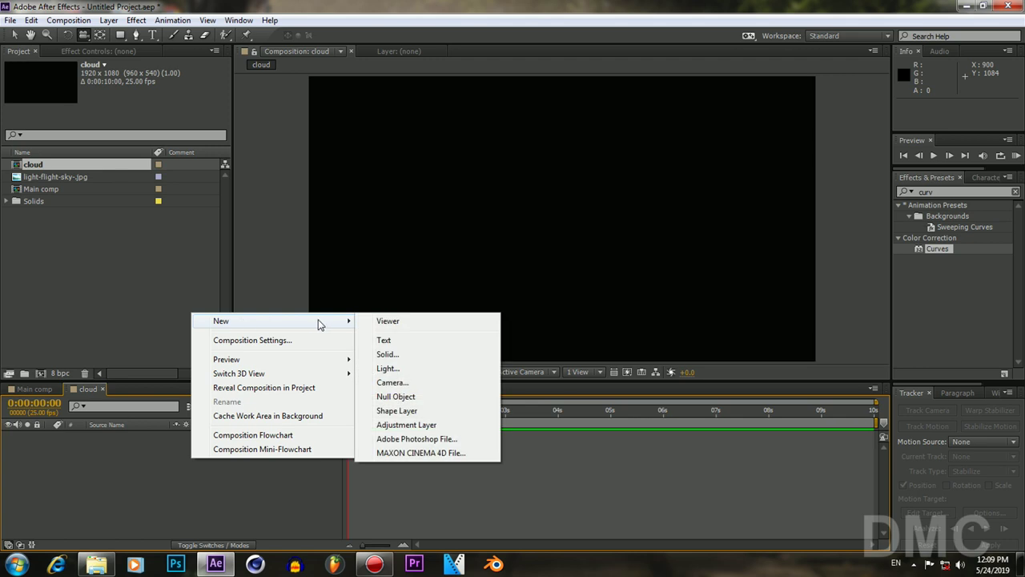
pyautogui.click(405, 353)
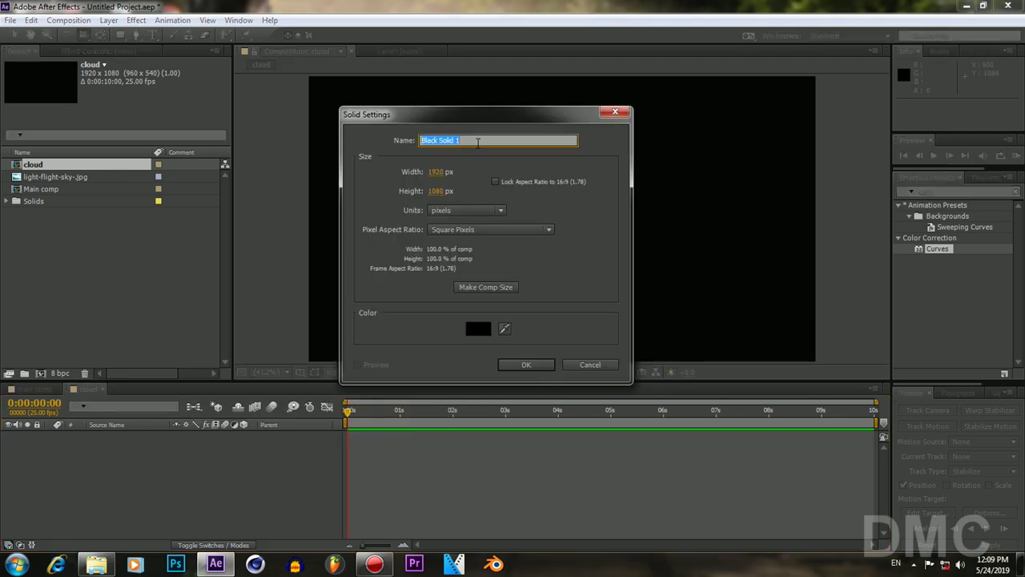
pyautogui.write('c')
pyautogui.click(506, 366)
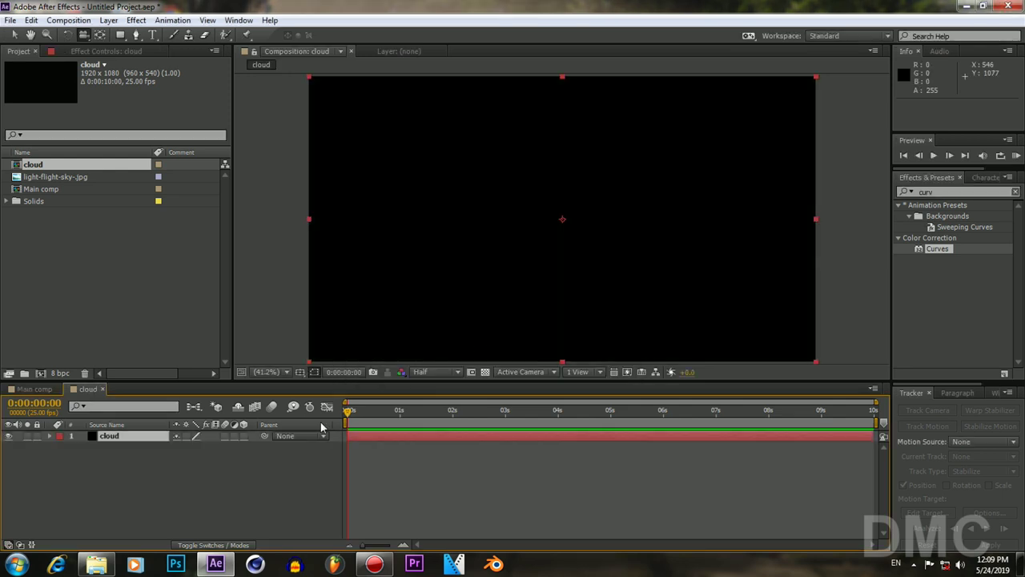
pyautogui.click(284, 474)
pyautogui.click(148, 438)
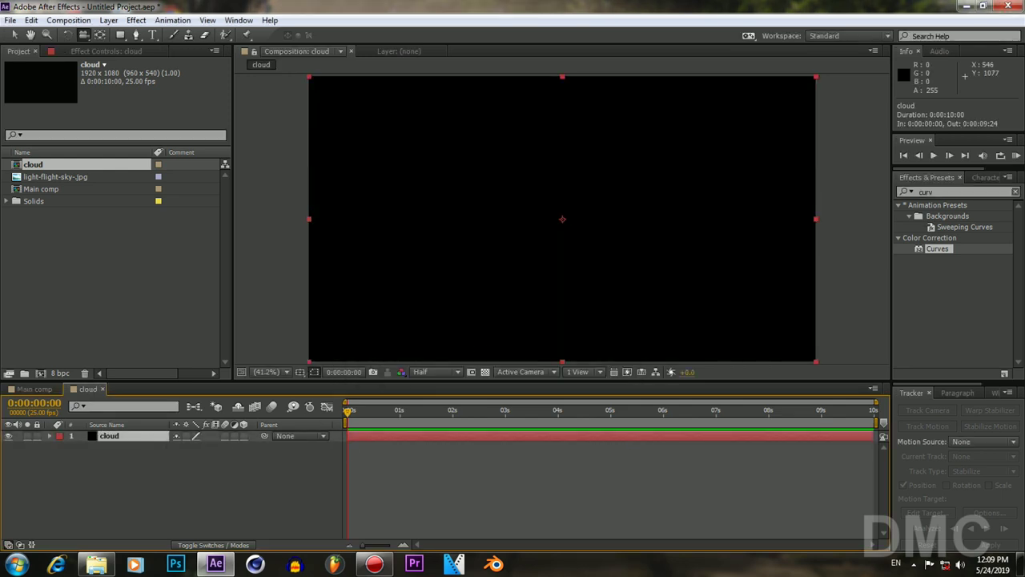
pyautogui.click(954, 191)
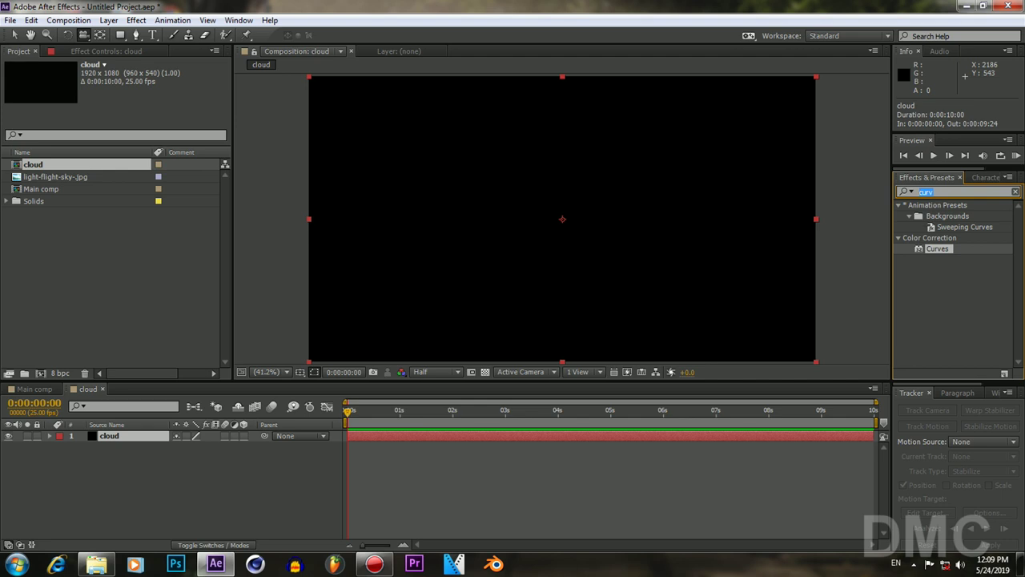
pyautogui.write('part')
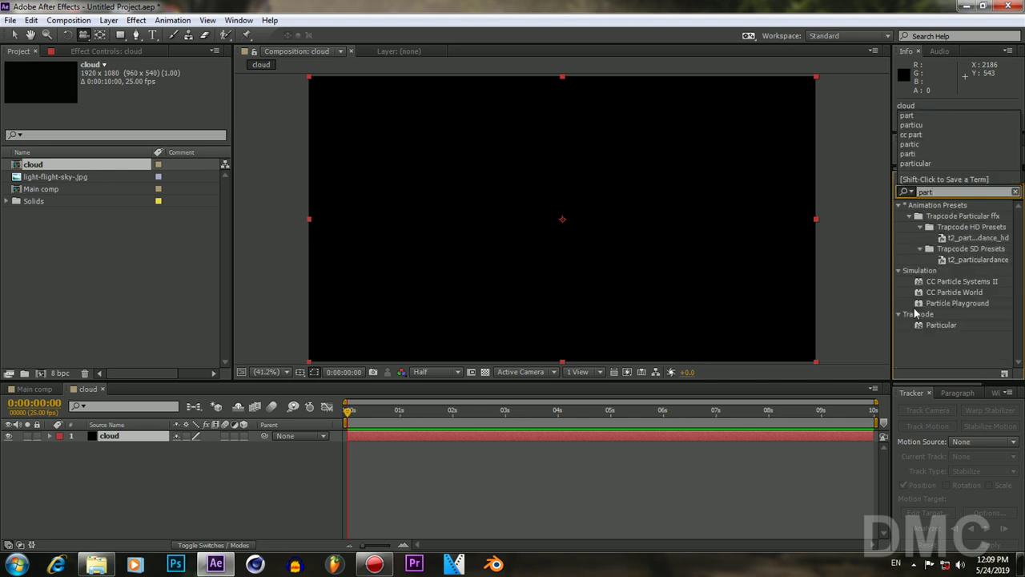
# Apply Trapcode Particular to the cloud layer and move 20 frames in.
pyautogui.click(941, 325)
pyautogui.moveTo(941, 325); pyautogui.dragTo(548, 239)
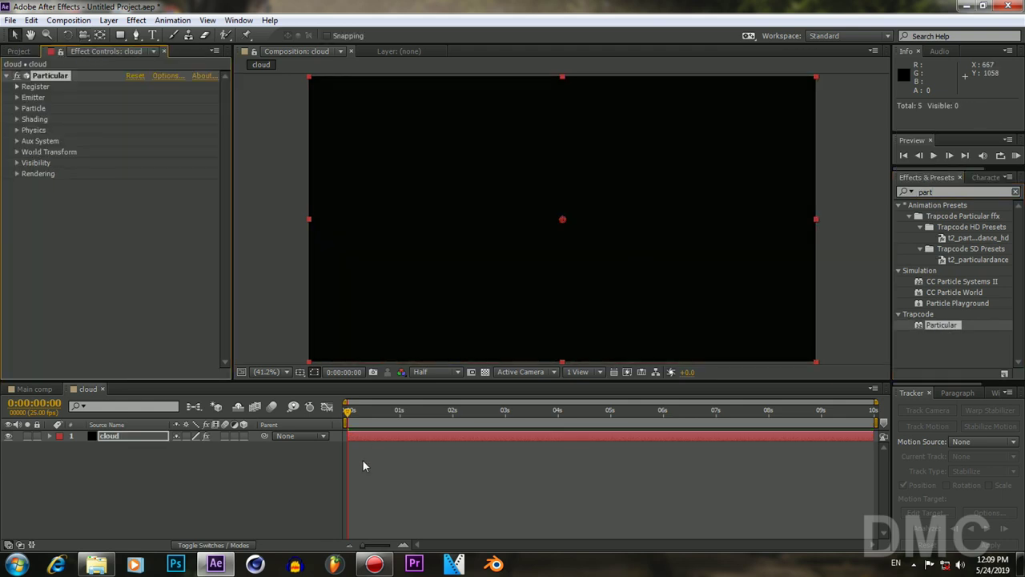
pyautogui.moveTo(351, 413); pyautogui.dragTo(389, 415)
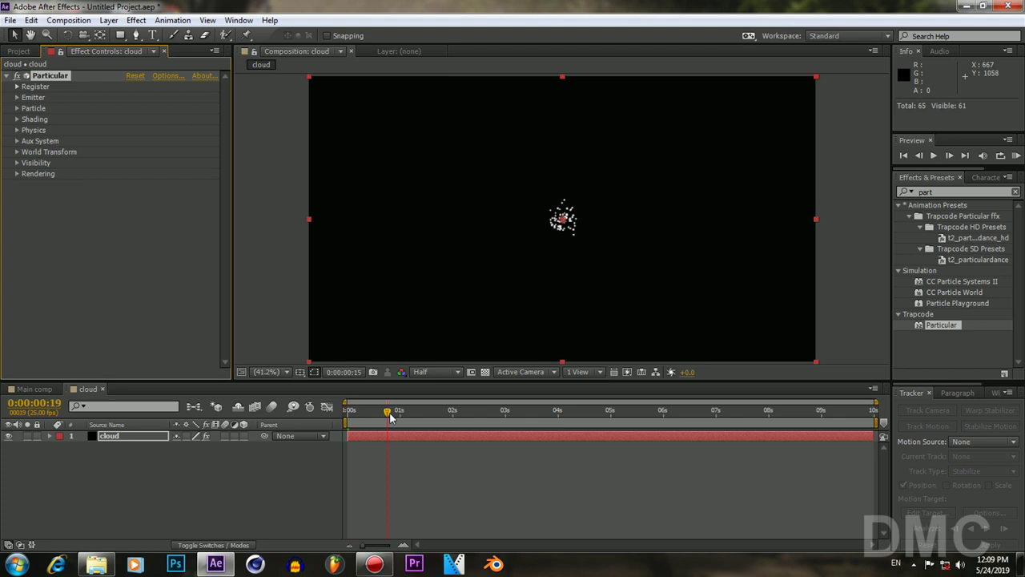
pyautogui.click(17, 98)
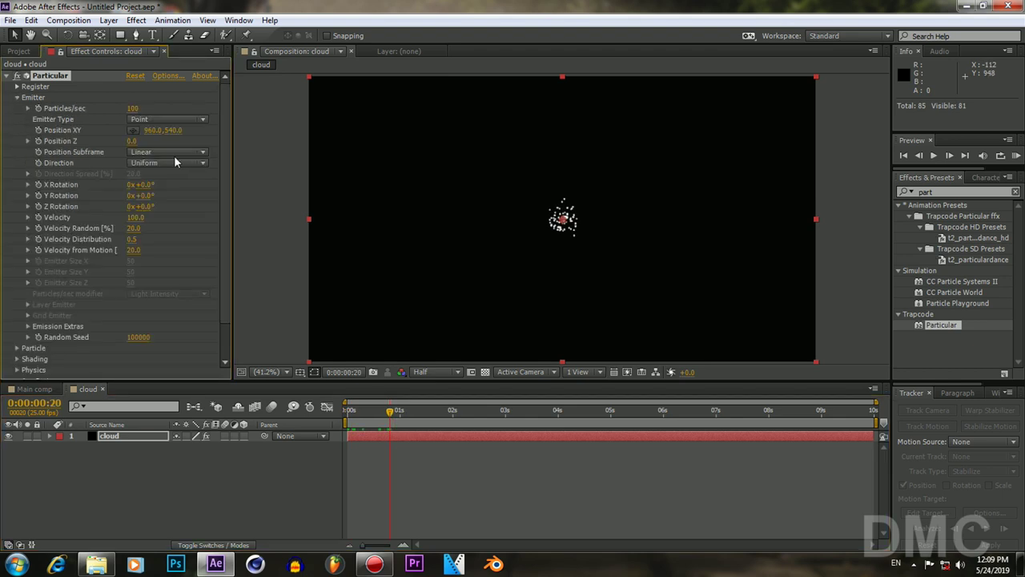
pyautogui.click(17, 97)
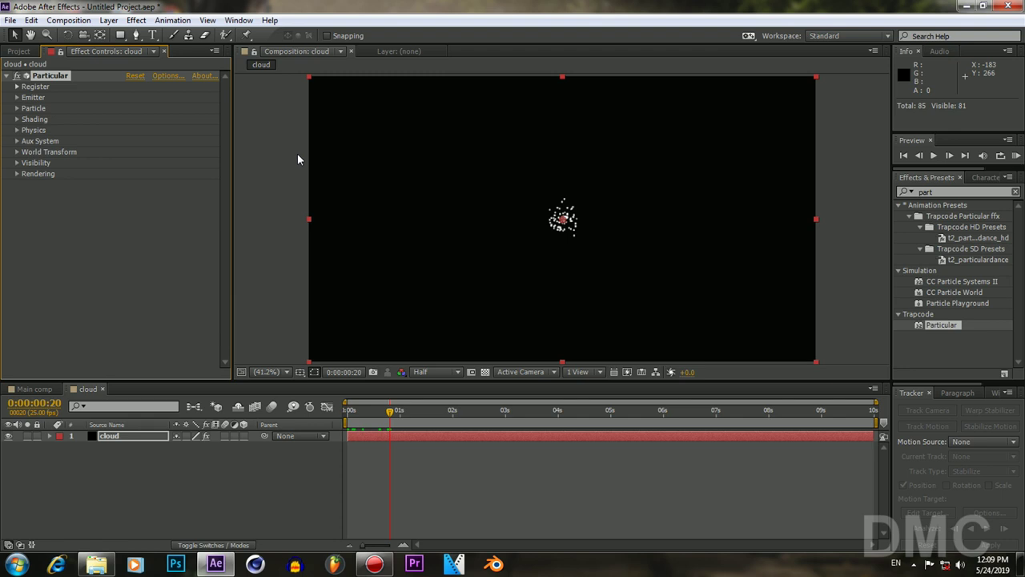
pyautogui.click(17, 98)
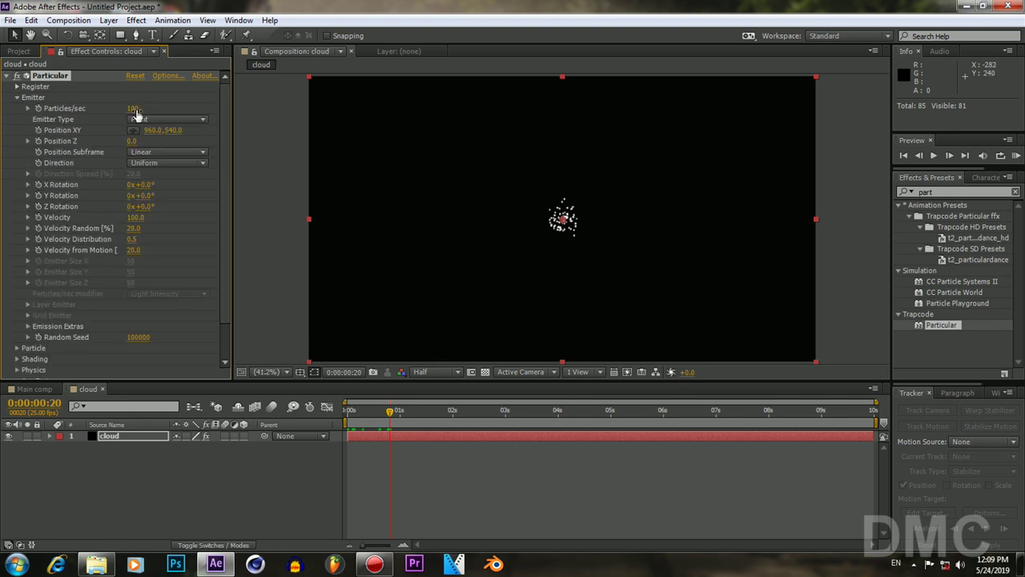
# Set the emitter to 200 particles/sec with Sphere type, keeping Uniform direction.
pyautogui.click(132, 108)
pyautogui.write('2')
pyautogui.press('Return')
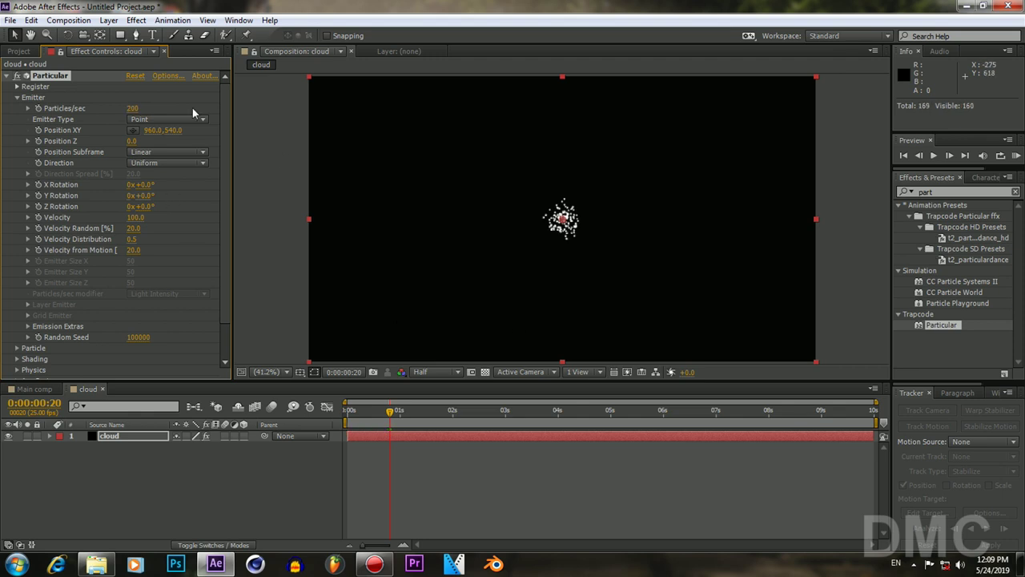
pyautogui.click(192, 119)
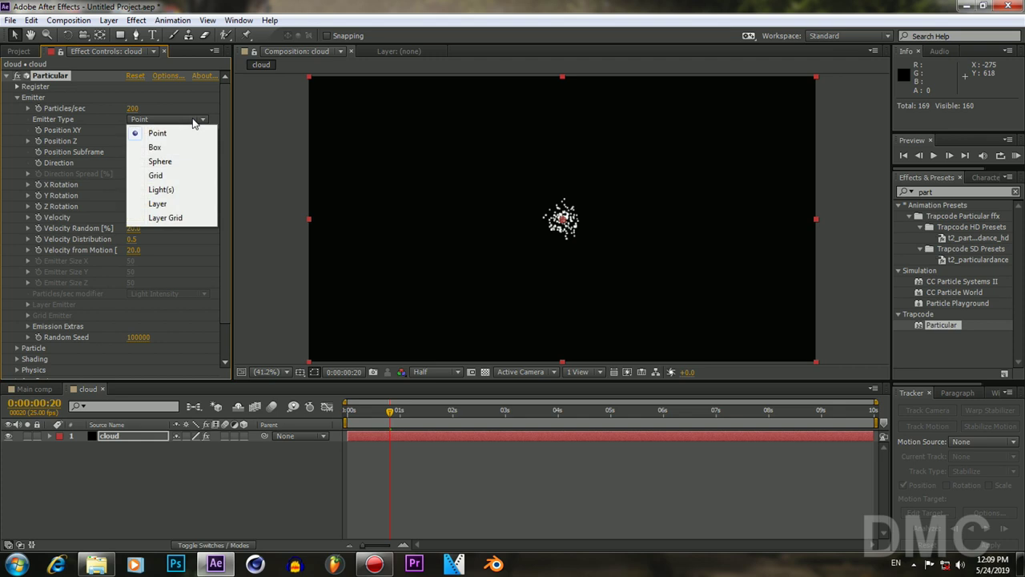
pyautogui.click(174, 163)
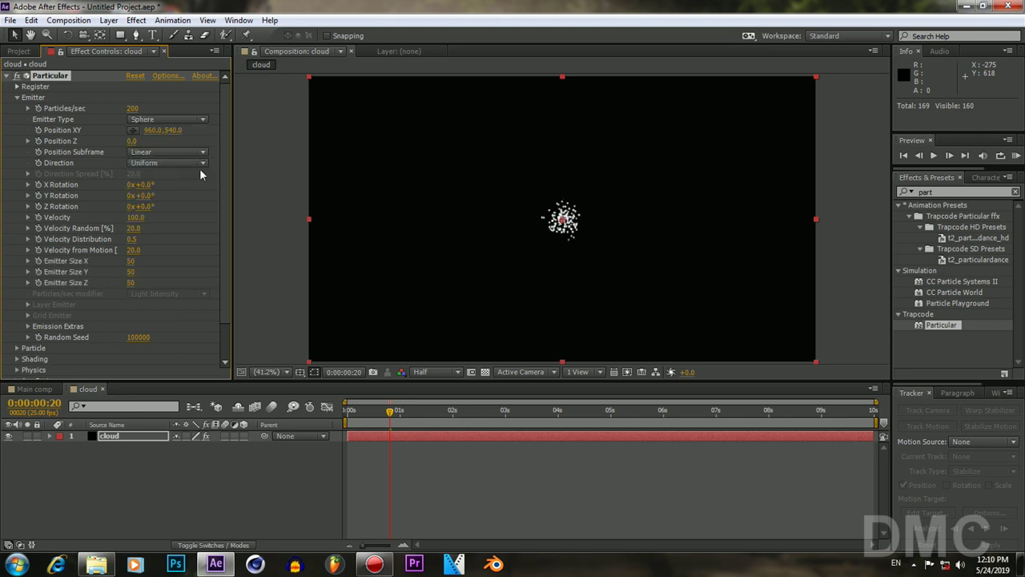
pyautogui.click(178, 152)
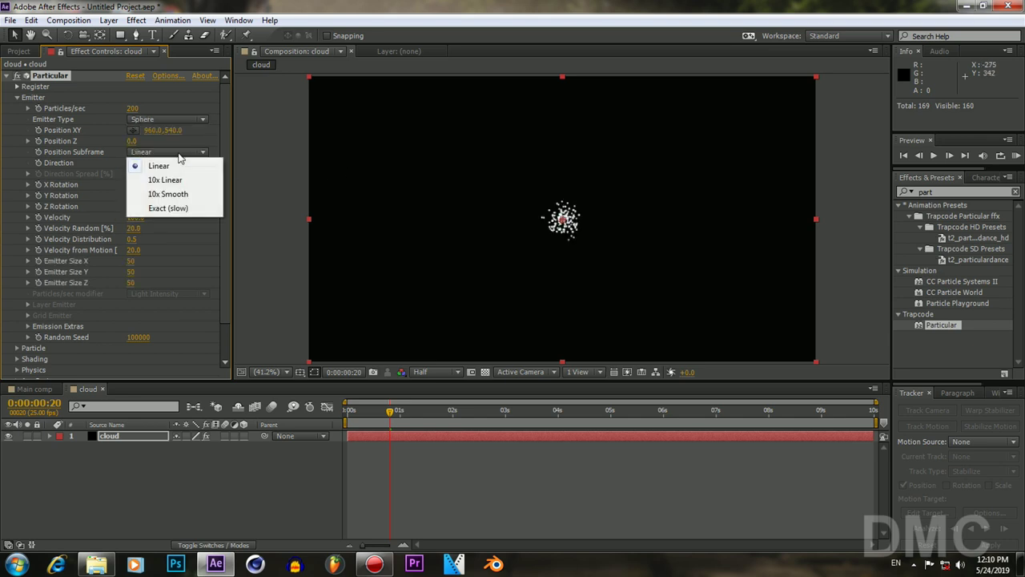
pyautogui.click(205, 164)
pyautogui.click(182, 167)
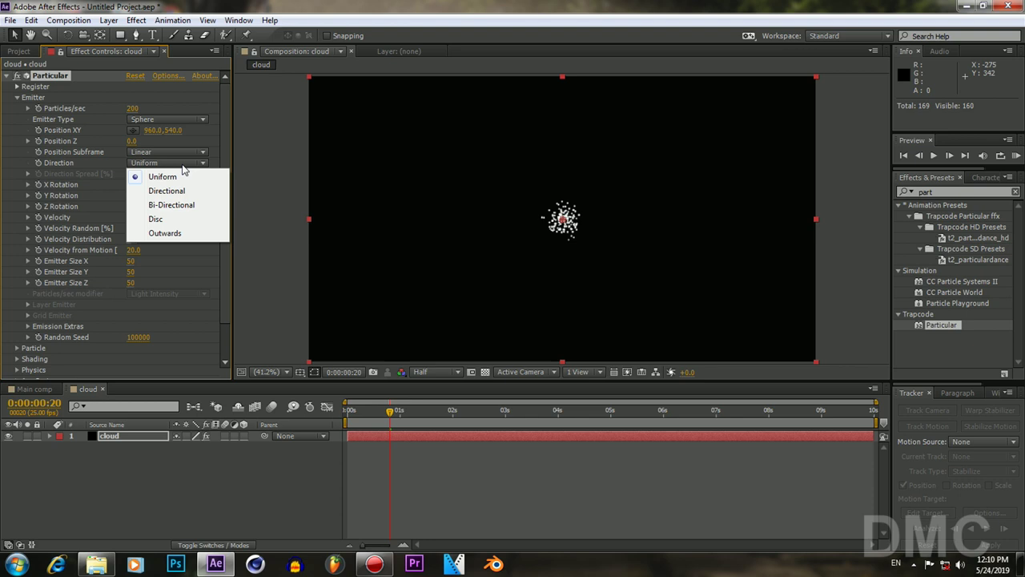
pyautogui.click(179, 191)
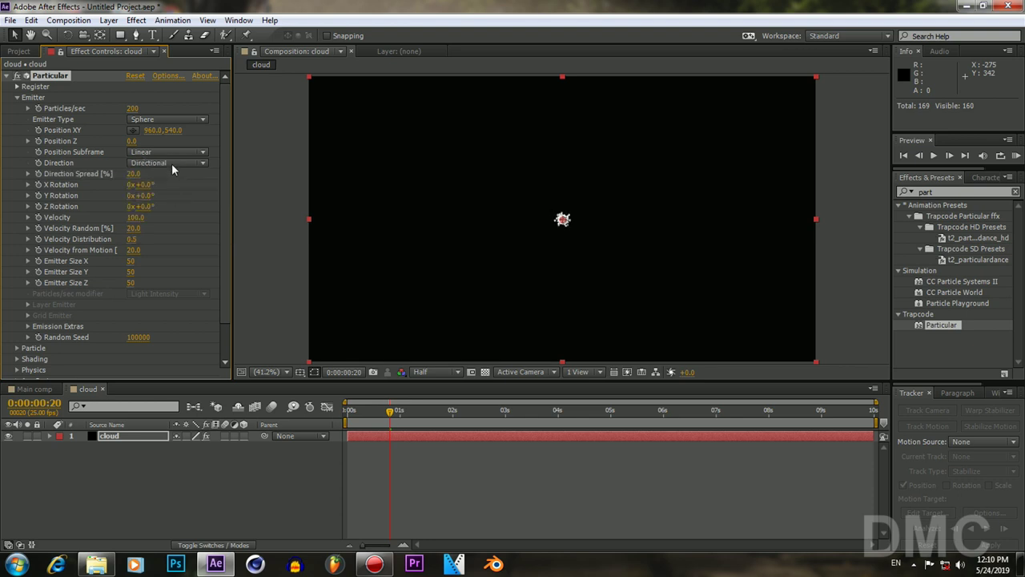
pyautogui.click(172, 165)
pyautogui.click(181, 175)
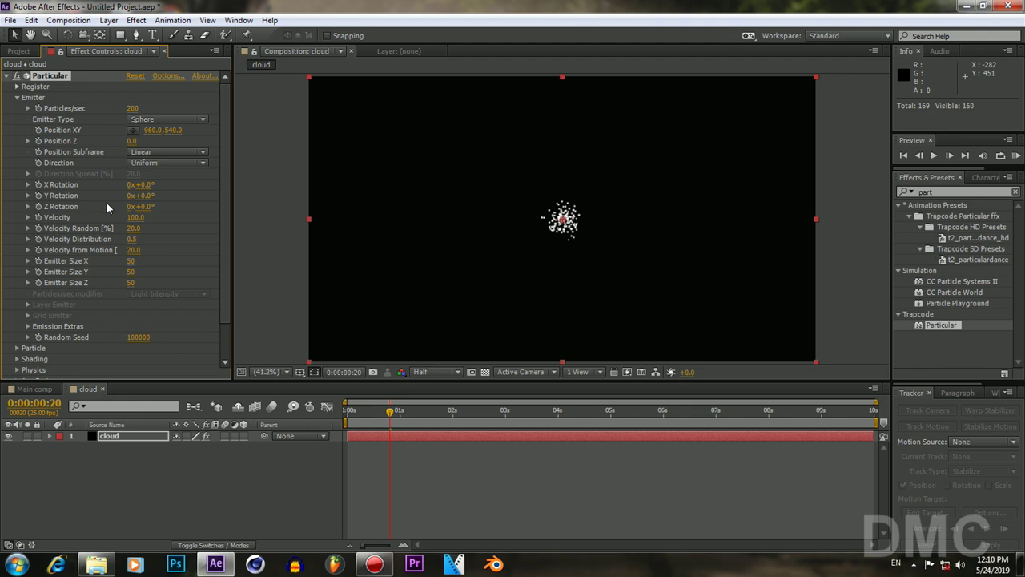
pyautogui.click(17, 97)
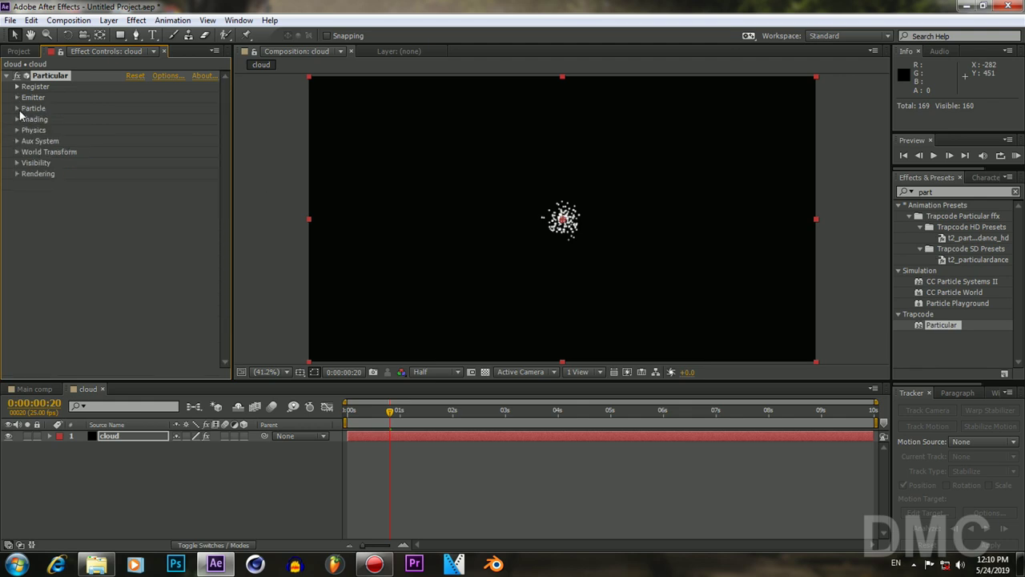
# Set Sphere Feather to 60 and particle Size to 10, checking around six seconds.
pyautogui.click(17, 108)
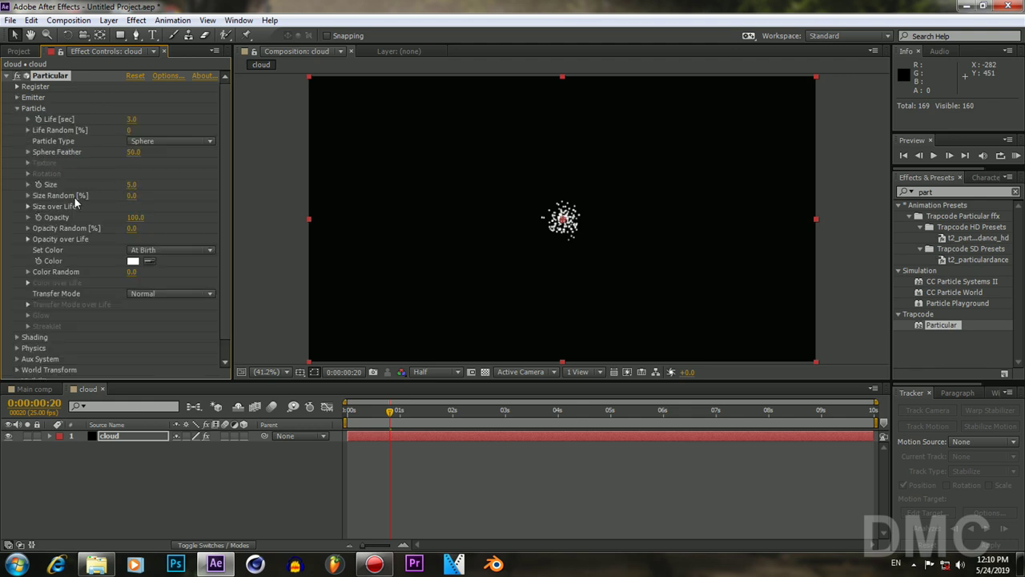
pyautogui.moveTo(131, 184)
pyautogui.mouseDown()
pyautogui.moveTo(282, 184)
pyautogui.moveTo(134, 270)
pyautogui.mouseUp()
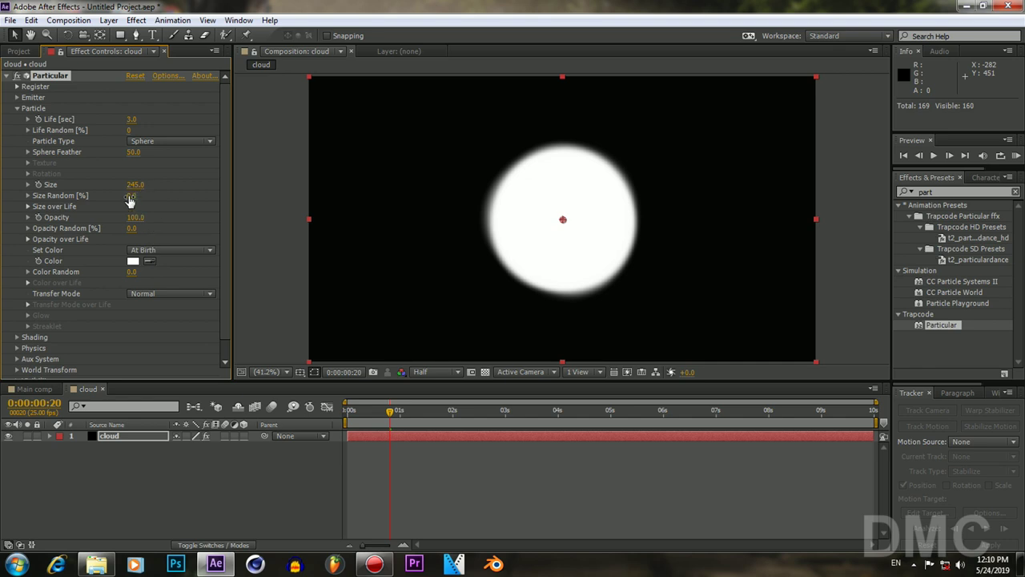
pyautogui.moveTo(130, 200); pyautogui.dragTo(149, 204)
pyautogui.moveTo(146, 203); pyautogui.dragTo(120, 203)
pyautogui.click(134, 152)
pyautogui.write('60')
pyautogui.press('Return')
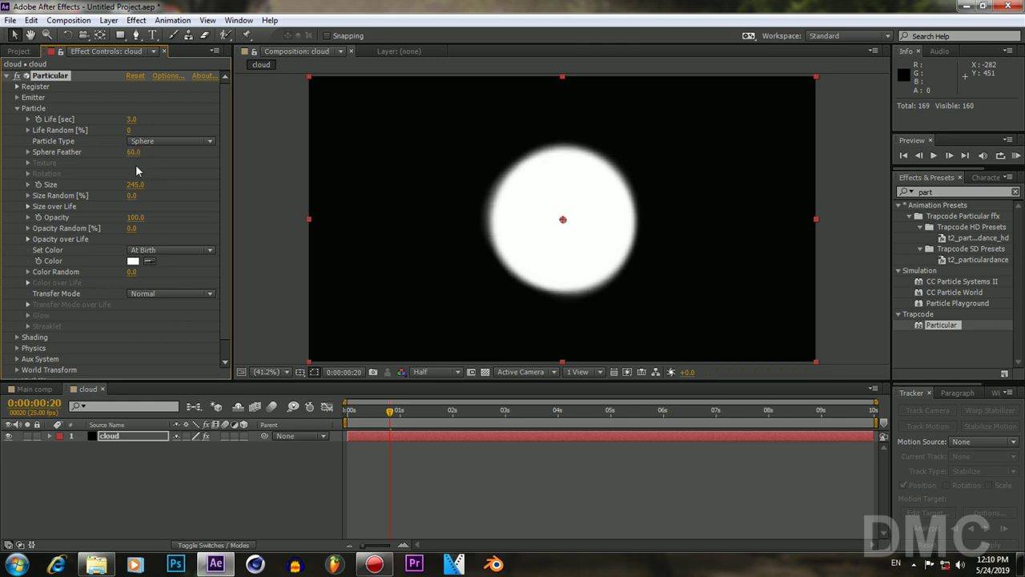
pyautogui.click(134, 185)
pyautogui.write('10')
pyautogui.press('Return')
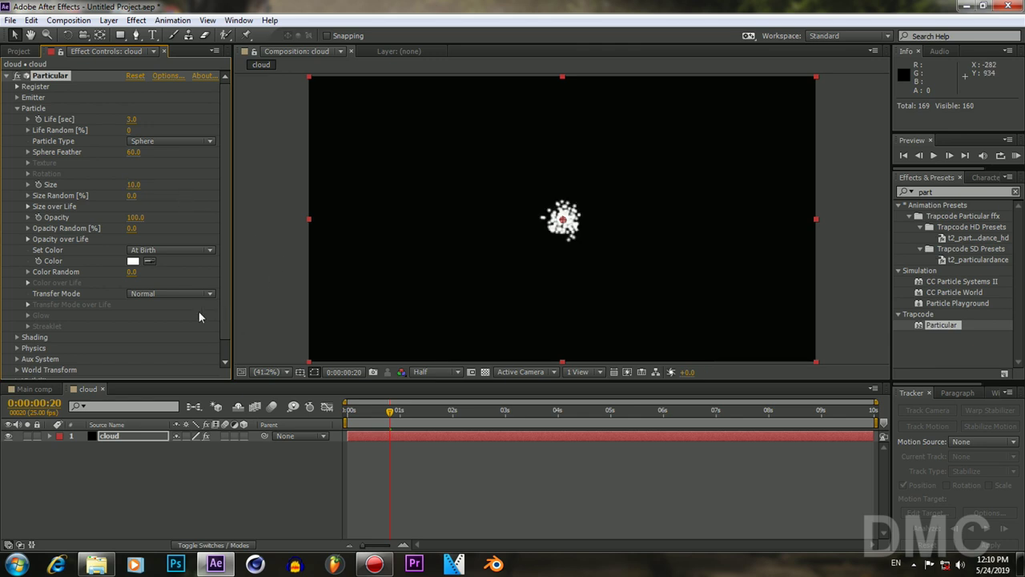
pyautogui.click(17, 108)
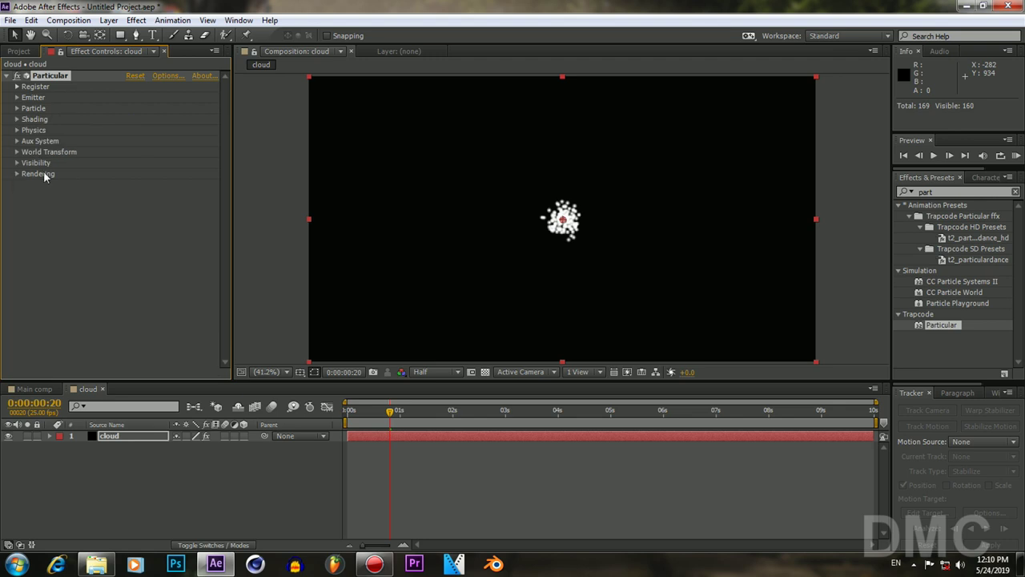
pyautogui.moveTo(389, 410); pyautogui.dragTo(671, 410)
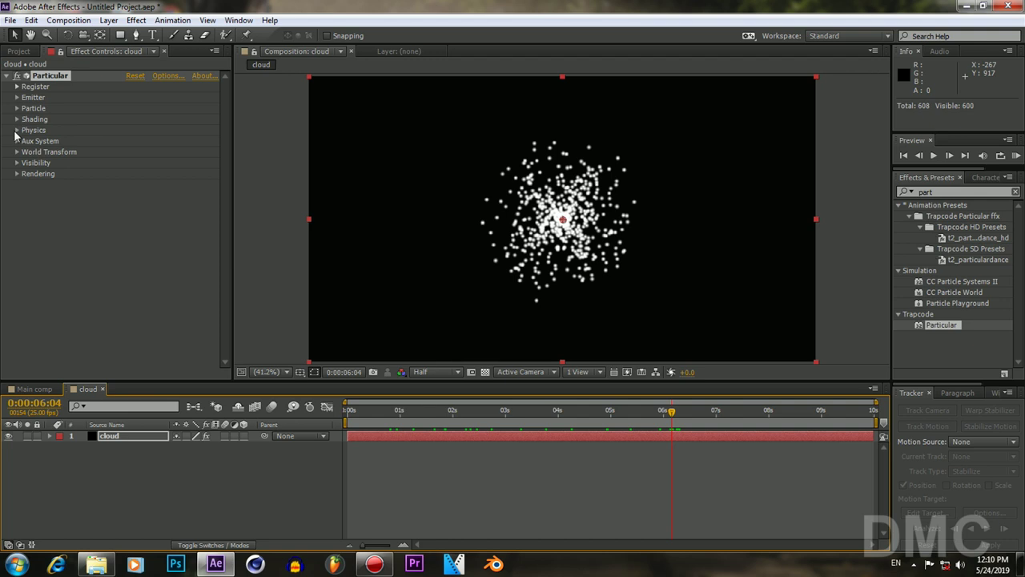
pyautogui.click(17, 129)
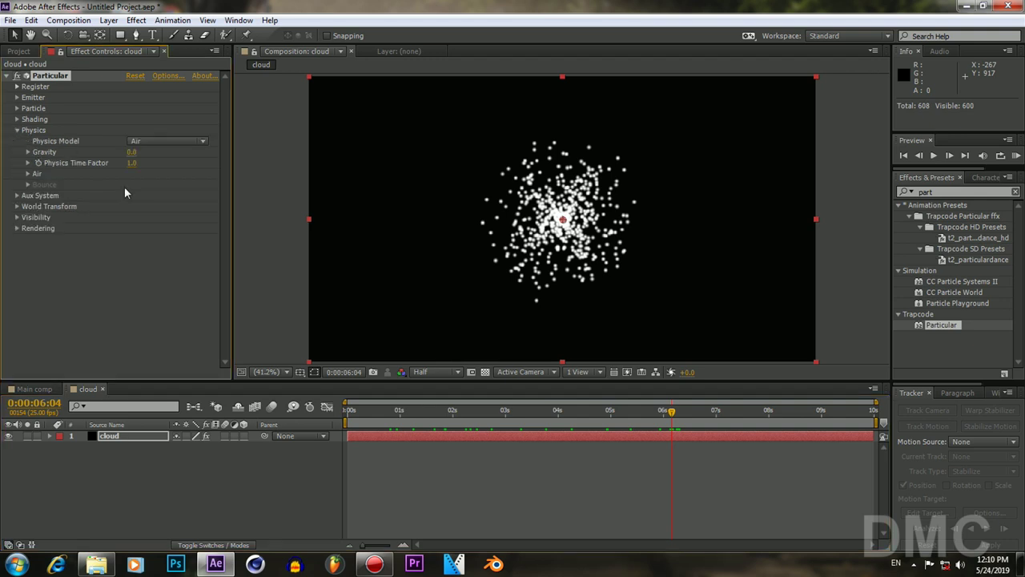
# Scrub the Air wind to X -3, Y 5, Z -680 and preview the particle stream.
pyautogui.click(27, 151)
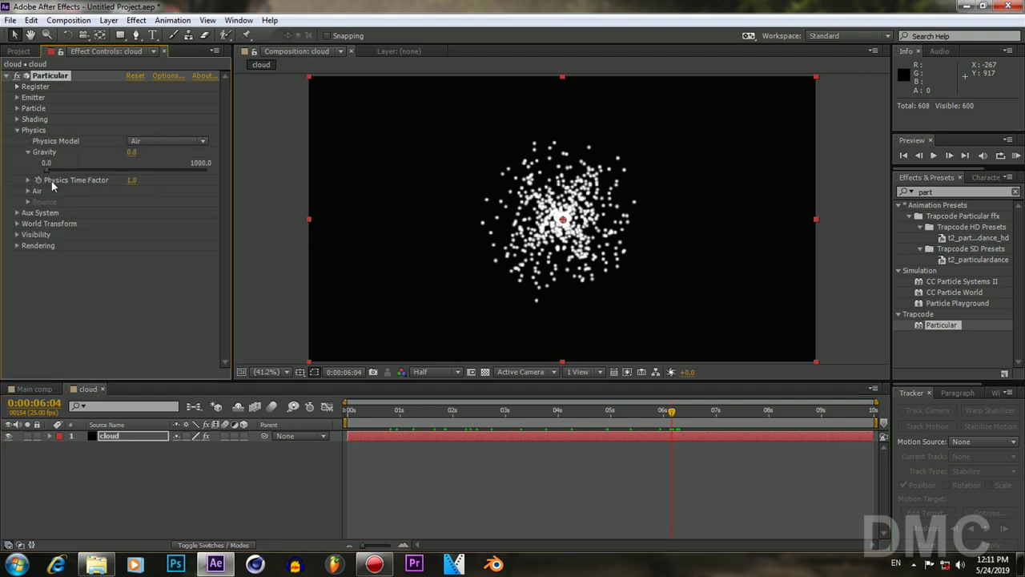
pyautogui.click(28, 192)
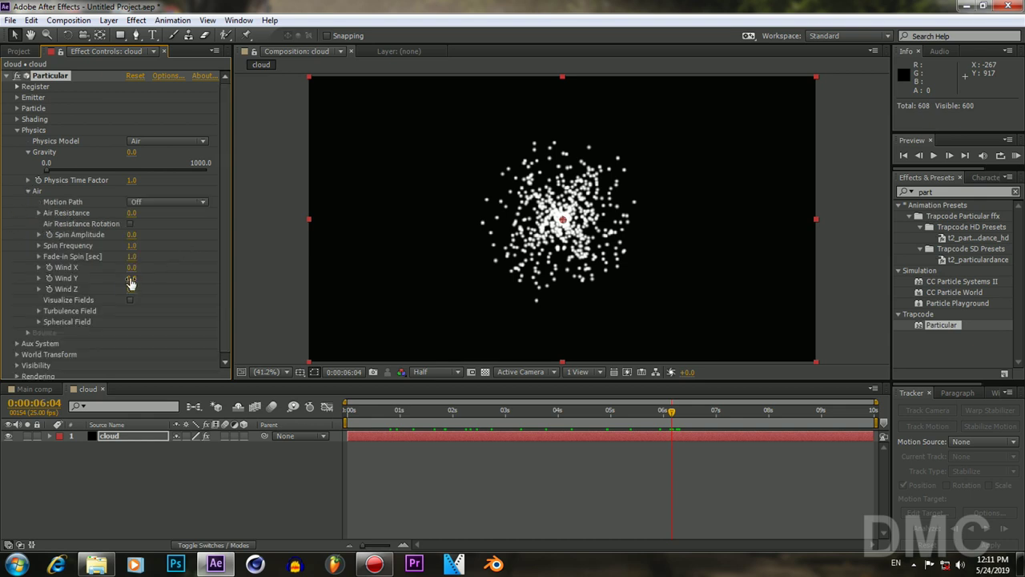
pyautogui.moveTo(128, 282)
pyautogui.mouseDown()
pyautogui.moveTo(127, 270)
pyautogui.moveTo(2, 299)
pyautogui.mouseUp()
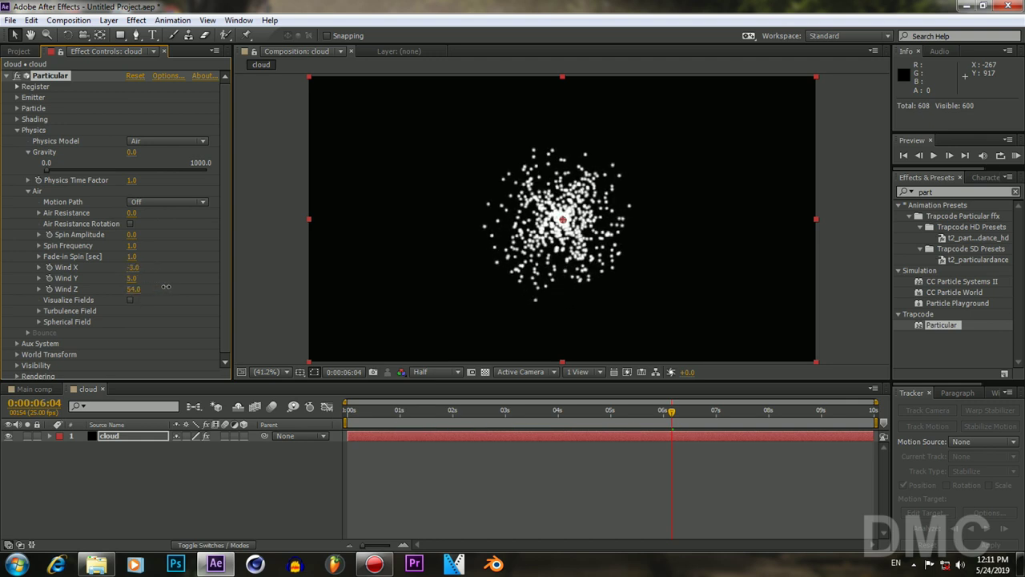
pyautogui.moveTo(3, 299); pyautogui.dragTo(3, 304)
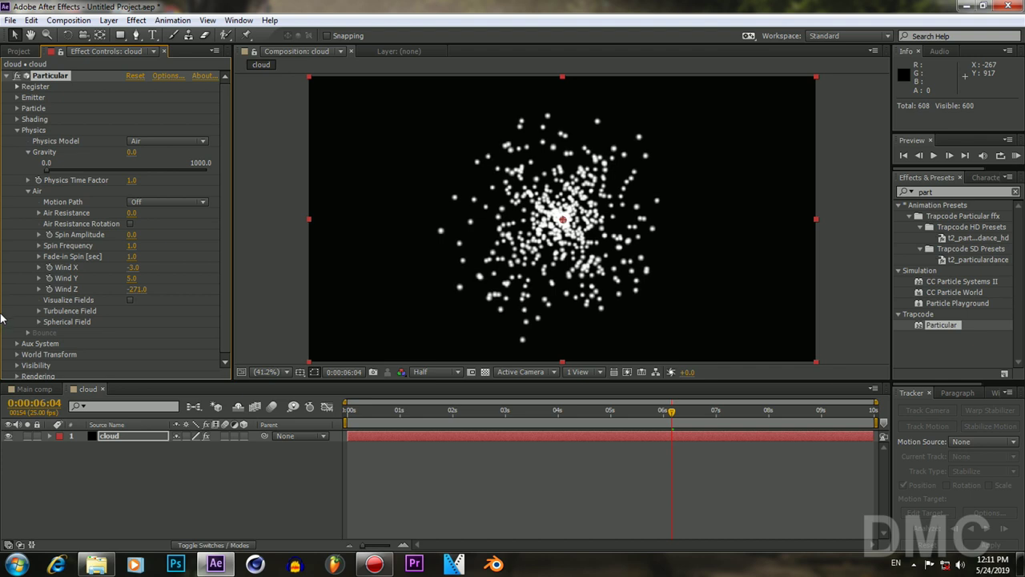
pyautogui.moveTo(131, 298); pyautogui.dragTo(3, 290)
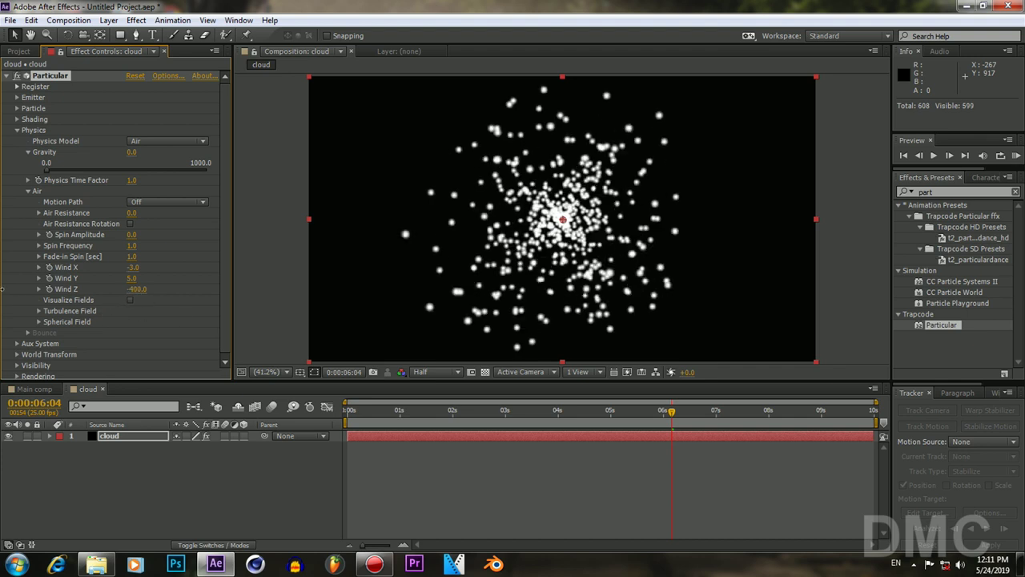
pyautogui.moveTo(137, 289); pyautogui.dragTo(22, 269)
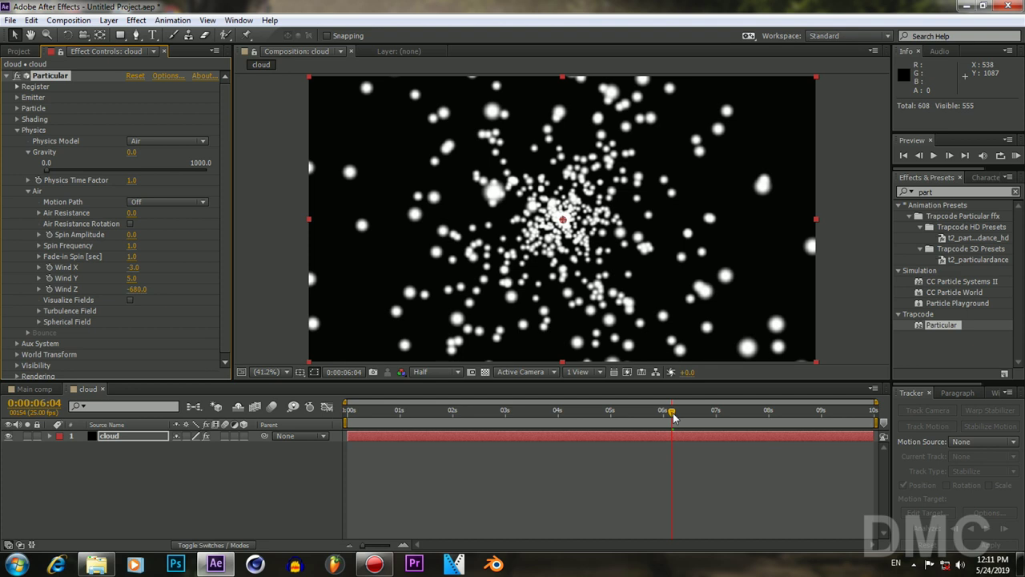
pyautogui.moveTo(673, 412); pyautogui.dragTo(554, 411)
pyautogui.moveTo(393, 413); pyautogui.dragTo(591, 422)
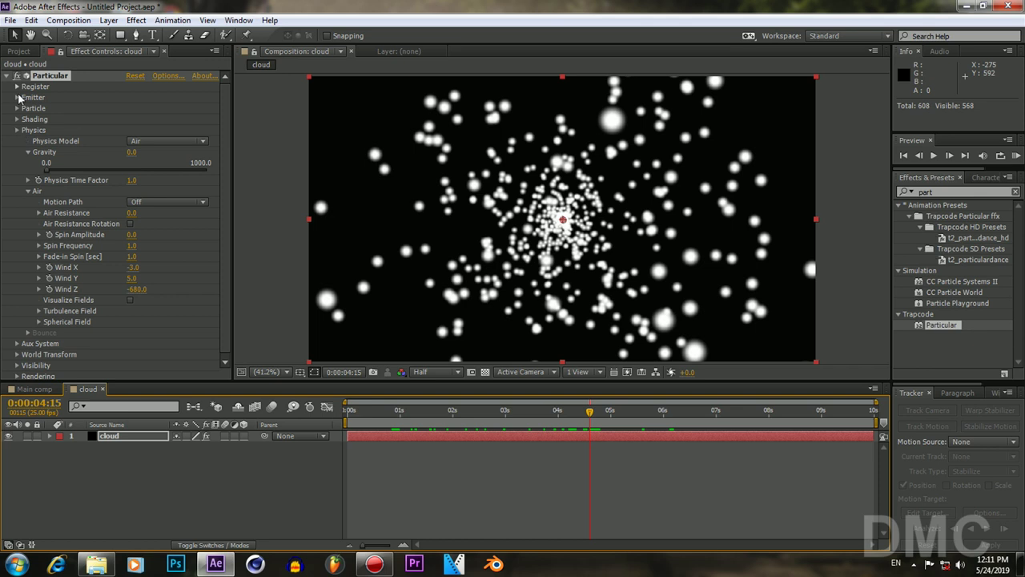
# Enlarge the particles to size 71, colour them pale off-white, and scrub the cloud animation.
pyautogui.click(17, 130)
pyautogui.click(17, 108)
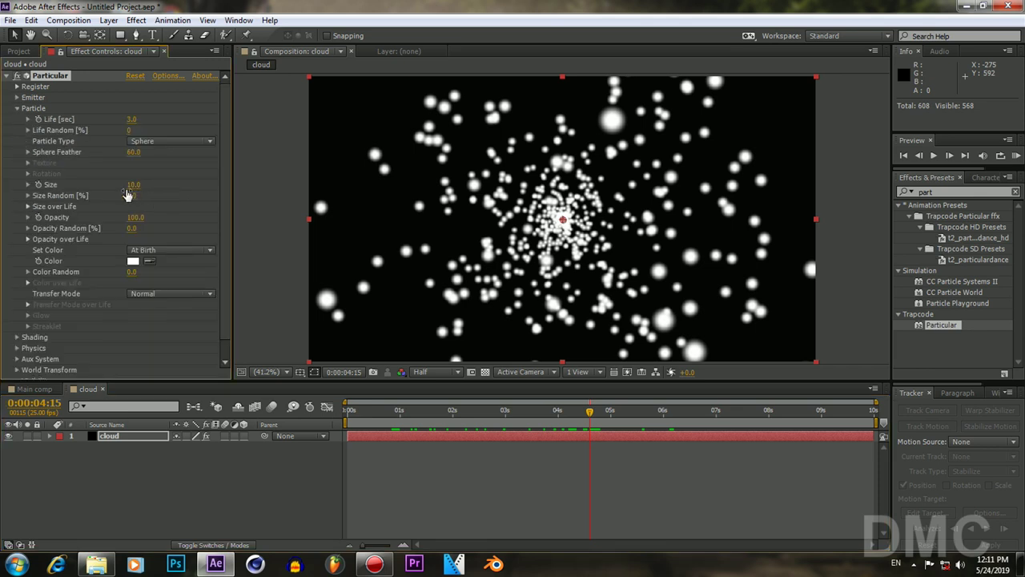
pyautogui.moveTo(127, 184); pyautogui.dragTo(171, 186)
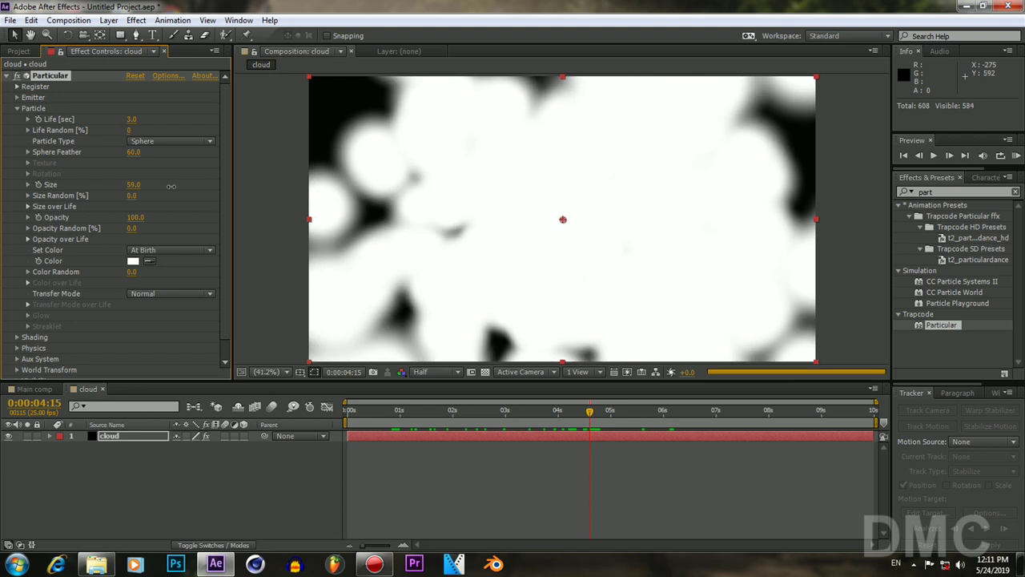
pyautogui.moveTo(171, 185); pyautogui.dragTo(172, 191)
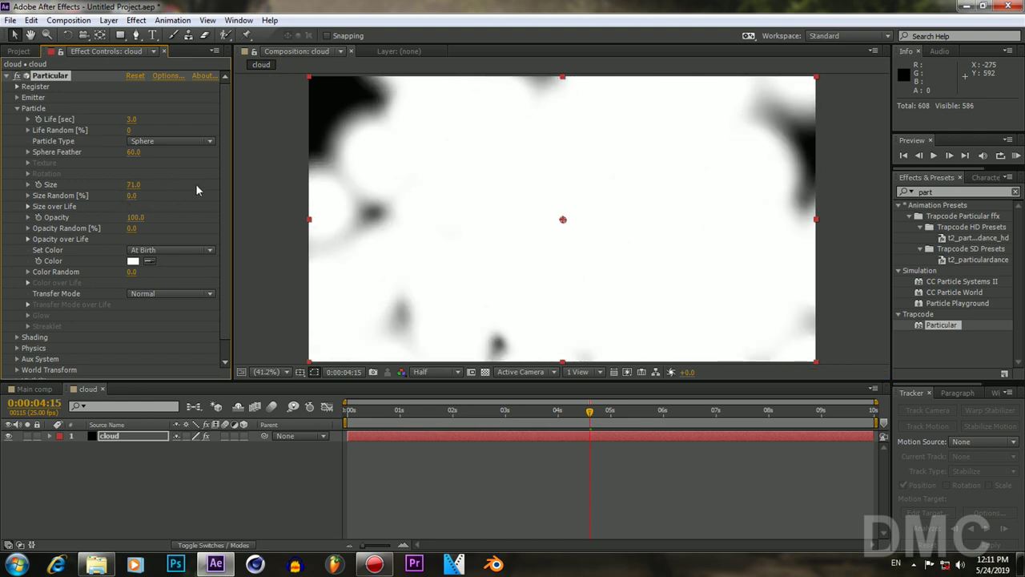
pyautogui.click(133, 260)
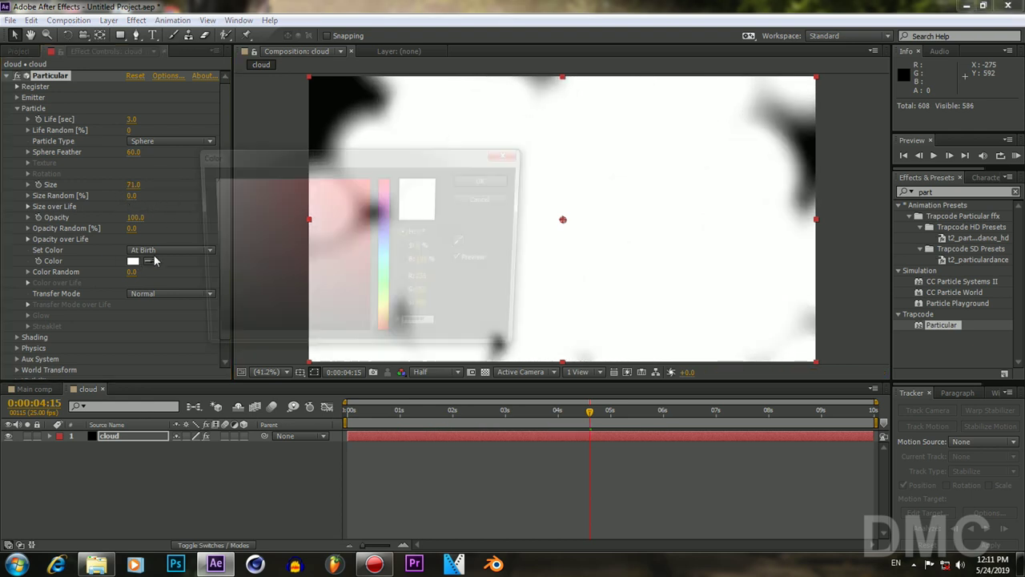
pyautogui.click(209, 187)
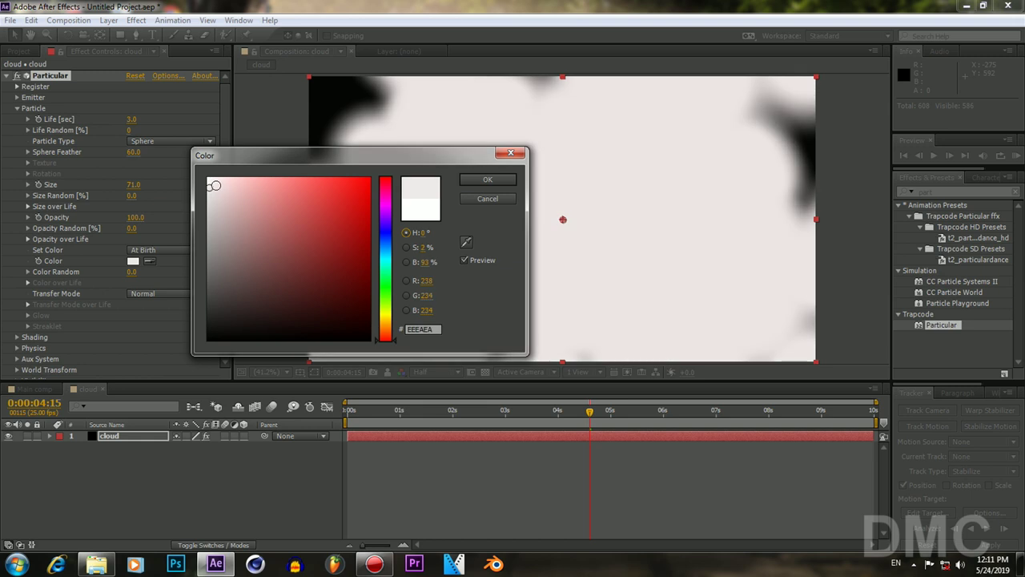
pyautogui.click(474, 184)
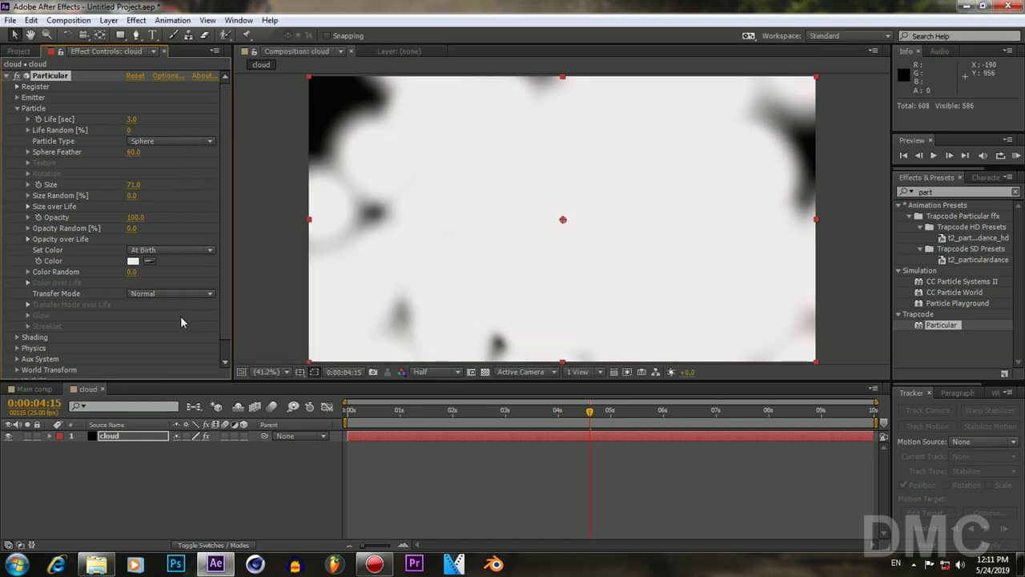
pyautogui.click(16, 107)
pyautogui.click(16, 97)
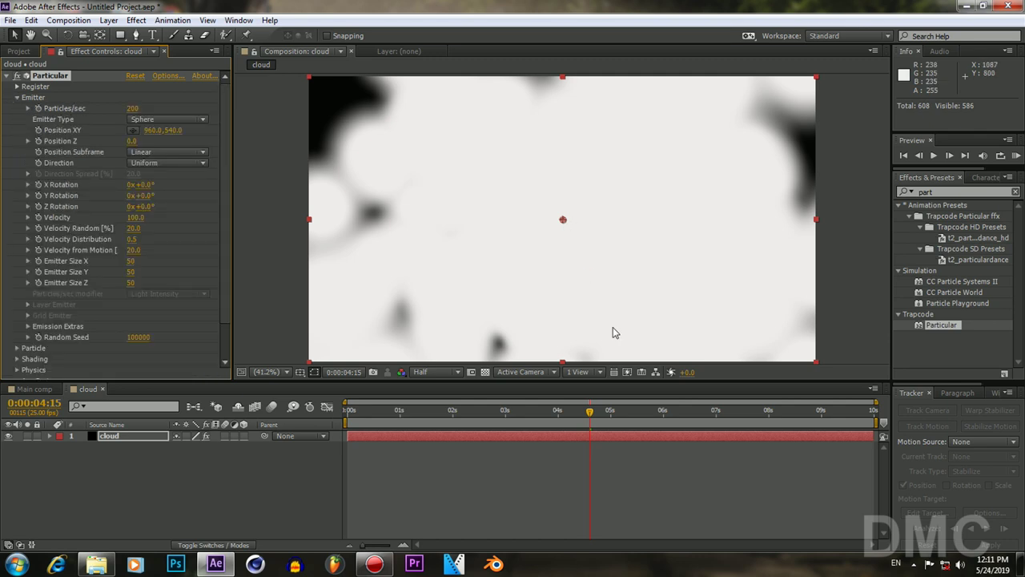
pyautogui.moveTo(589, 413); pyautogui.dragTo(501, 414)
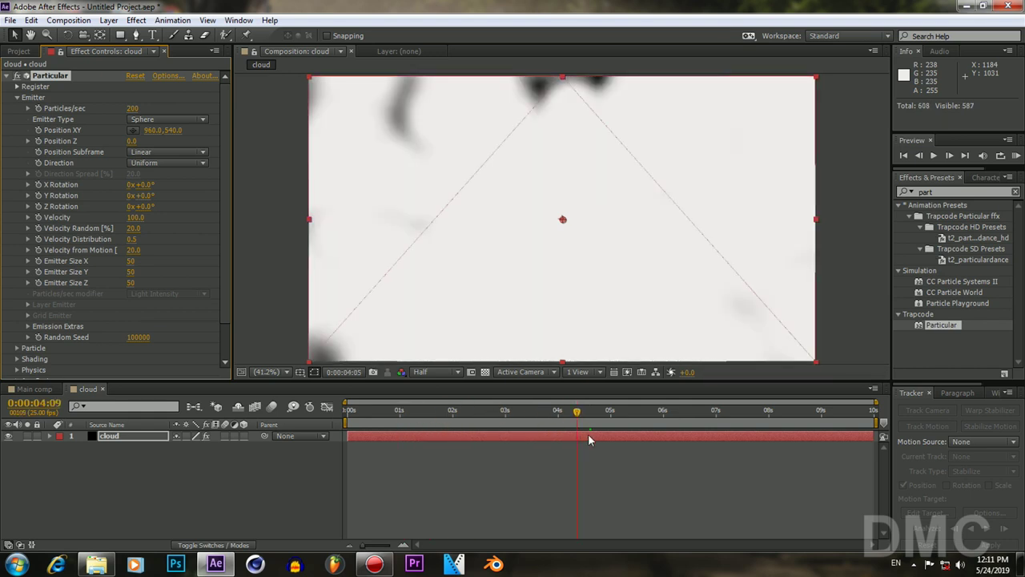
pyautogui.moveTo(522, 436); pyautogui.dragTo(605, 435)
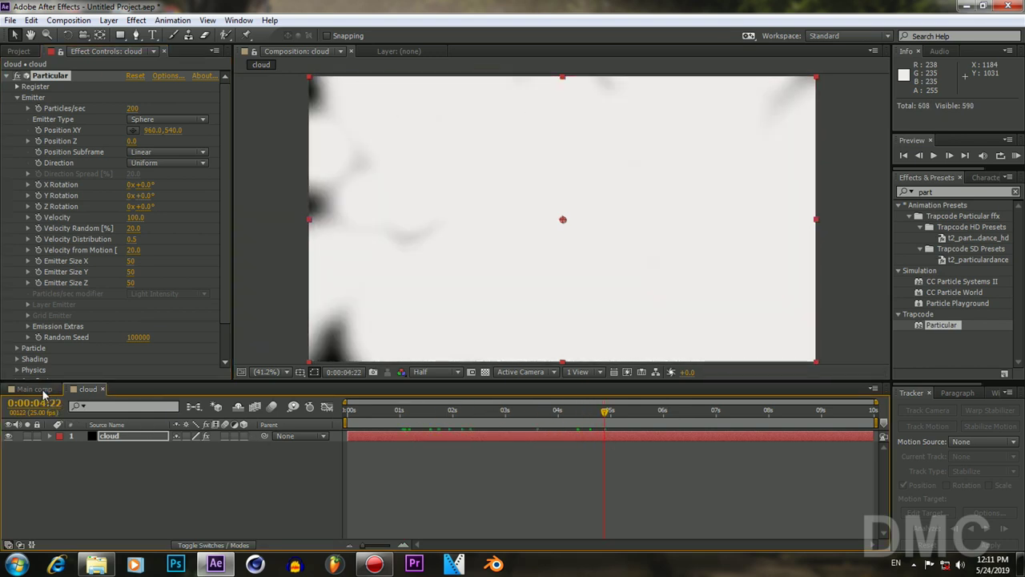
pyautogui.click(35, 389)
# Add the cloud comp to Main comp as the top layer and slide it earlier in time.
pyautogui.click(17, 51)
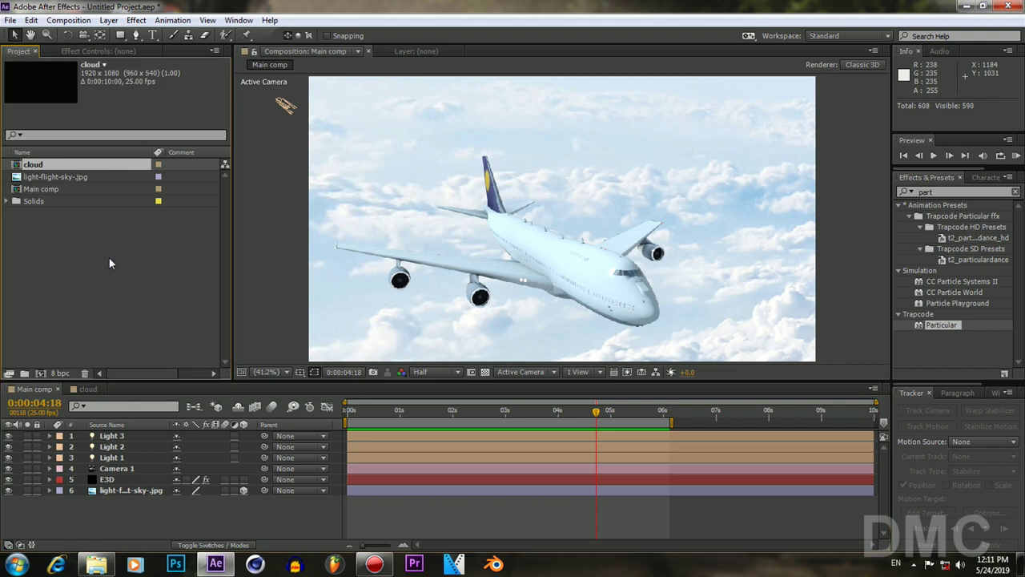
pyautogui.moveTo(41, 165); pyautogui.dragTo(91, 436)
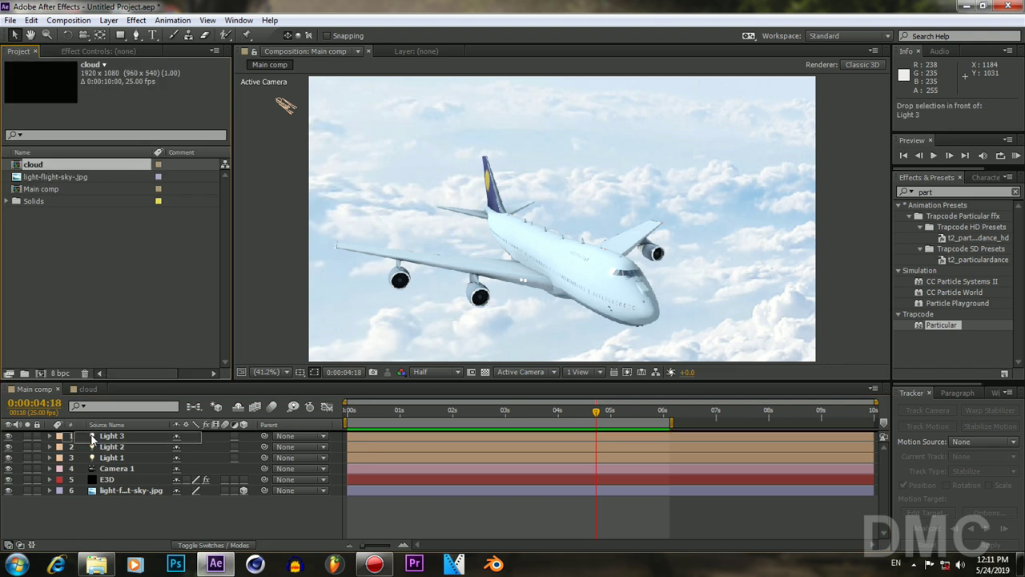
pyautogui.moveTo(91, 437); pyautogui.dragTo(120, 414)
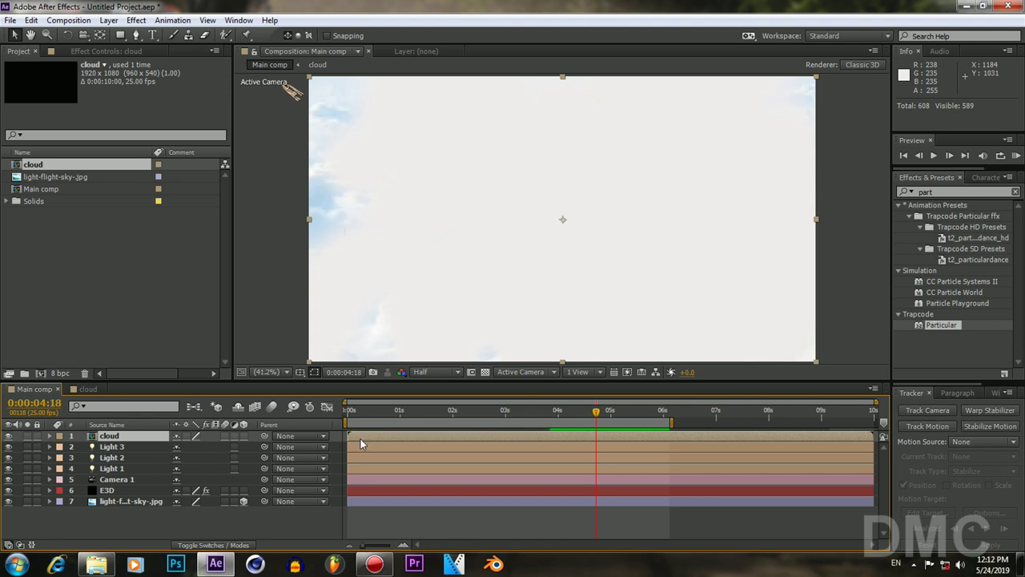
pyautogui.moveTo(572, 435)
pyautogui.mouseDown()
pyautogui.moveTo(297, 442)
pyautogui.moveTo(381, 447)
pyautogui.mouseUp()
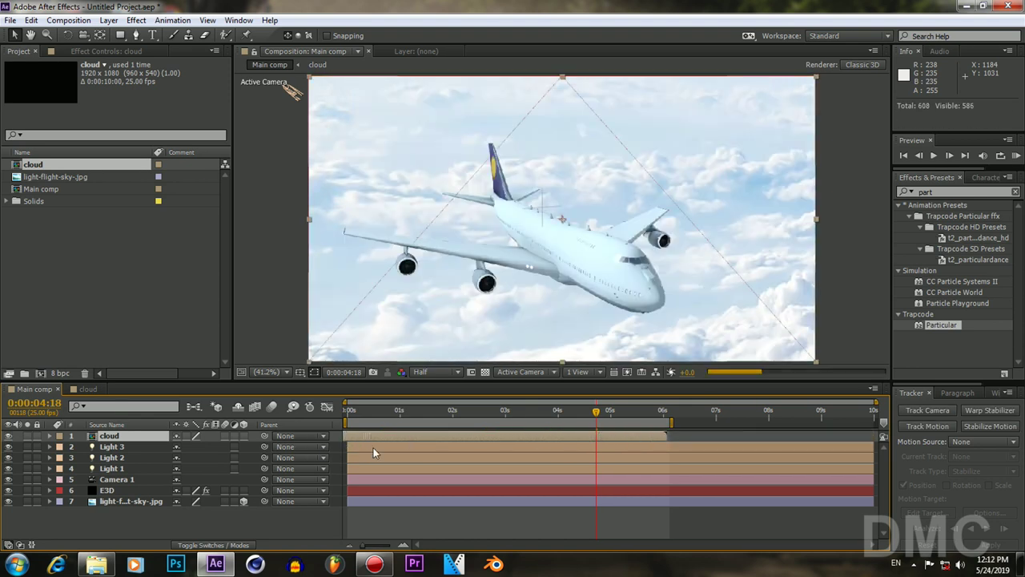
pyautogui.moveTo(415, 424); pyautogui.dragTo(348, 427)
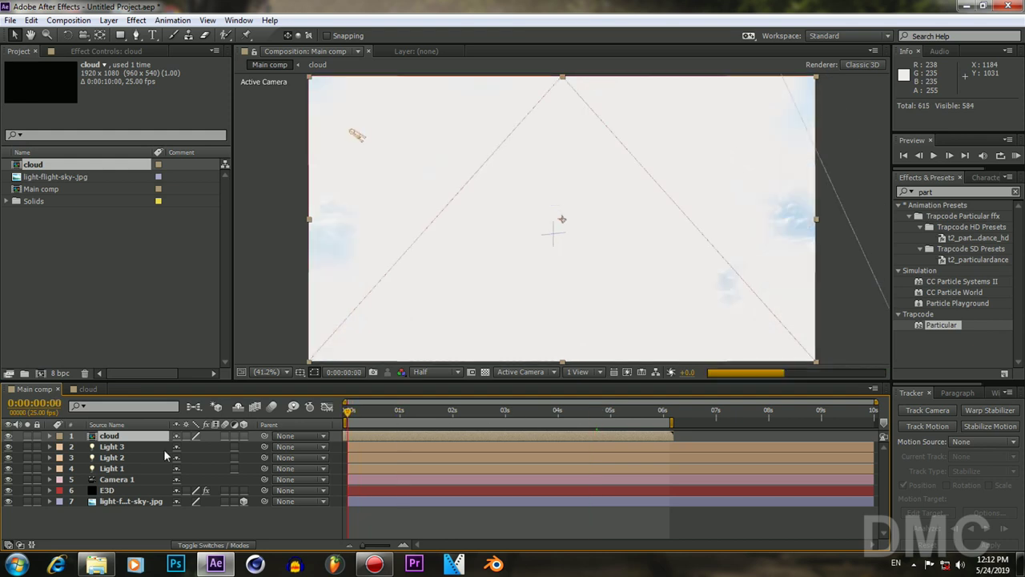
# Set the cloud layer's Opacity to 20%.
pyautogui.click(127, 436)
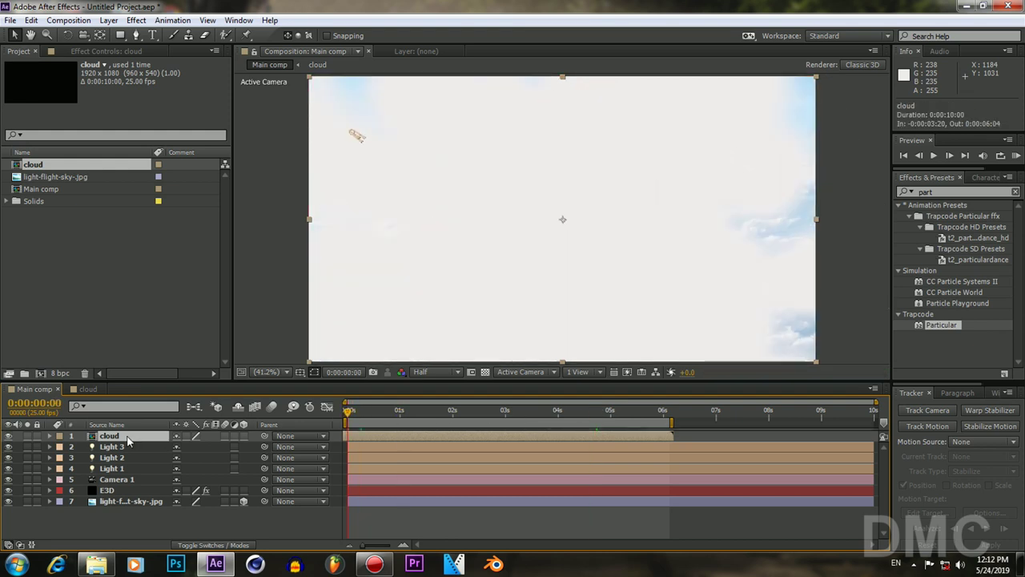
pyautogui.press('t')
pyautogui.click(180, 446)
pyautogui.write('0')
pyautogui.press('Return')
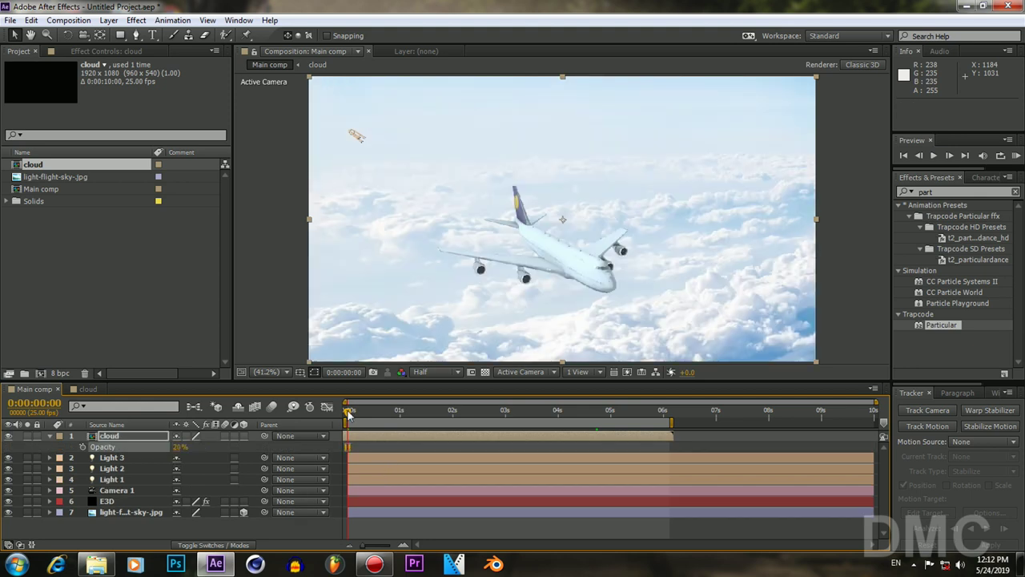
# Raise the cloud Opacity to 40%, then 50%, and set an Opacity keyframe at 0 seconds.
pyautogui.moveTo(349, 413); pyautogui.dragTo(387, 422)
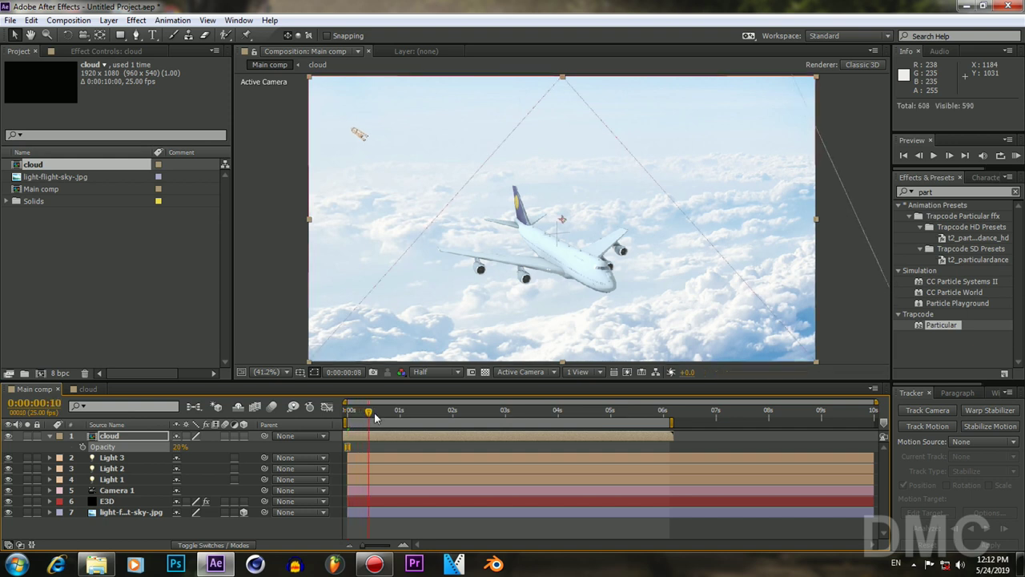
pyautogui.moveTo(387, 422); pyautogui.dragTo(434, 432)
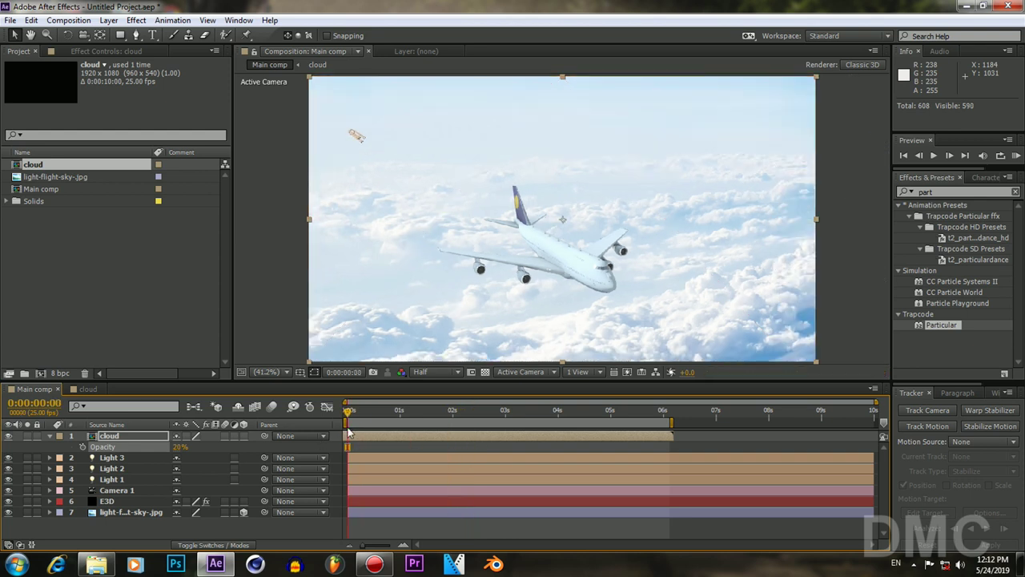
pyautogui.click(181, 446)
pyautogui.write('40')
pyautogui.press('Return')
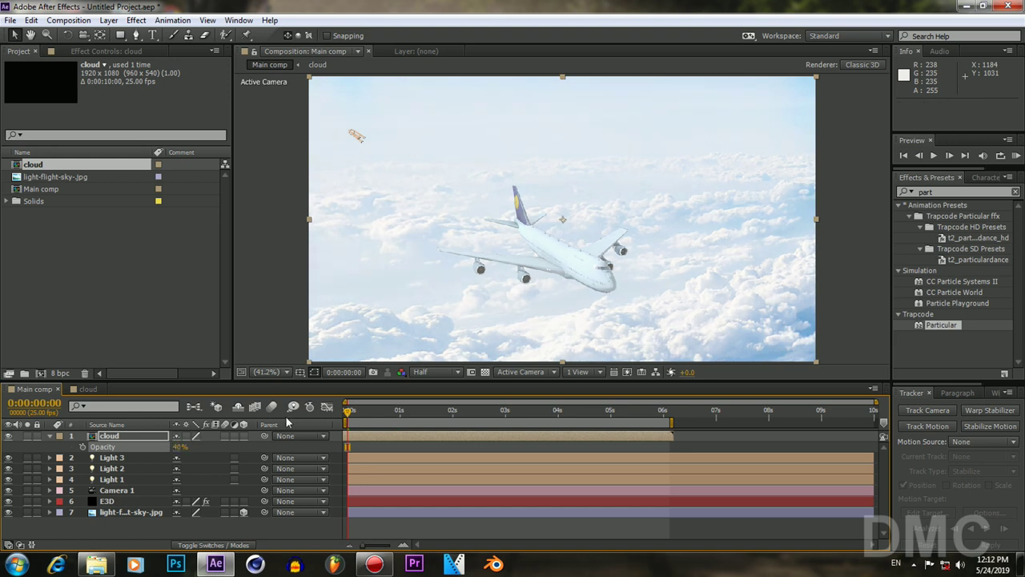
pyautogui.click(181, 447)
pyautogui.write('50')
pyautogui.press('Return')
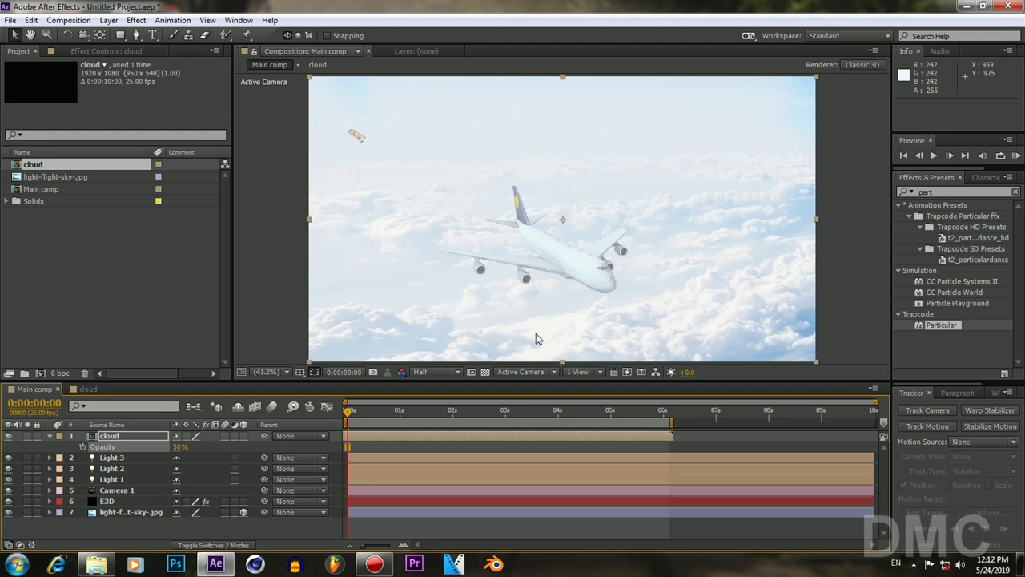
pyautogui.click(82, 446)
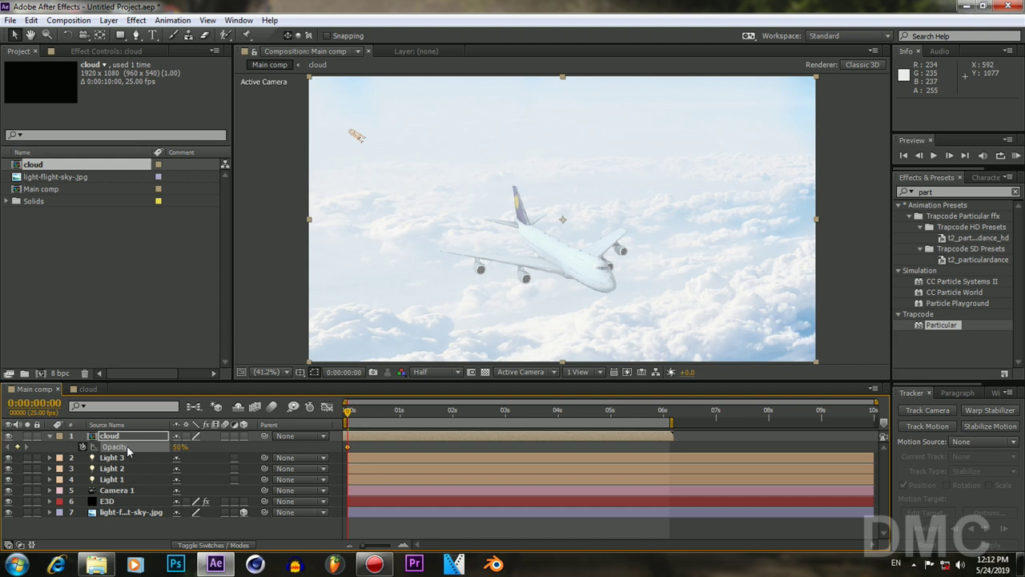
# Keyframe the cloud Opacity to 20% at 2:19 and 15% near 5:24, then preview.
pyautogui.moveTo(349, 414)
pyautogui.mouseDown()
pyautogui.moveTo(427, 413)
pyautogui.moveTo(494, 436)
pyautogui.mouseUp()
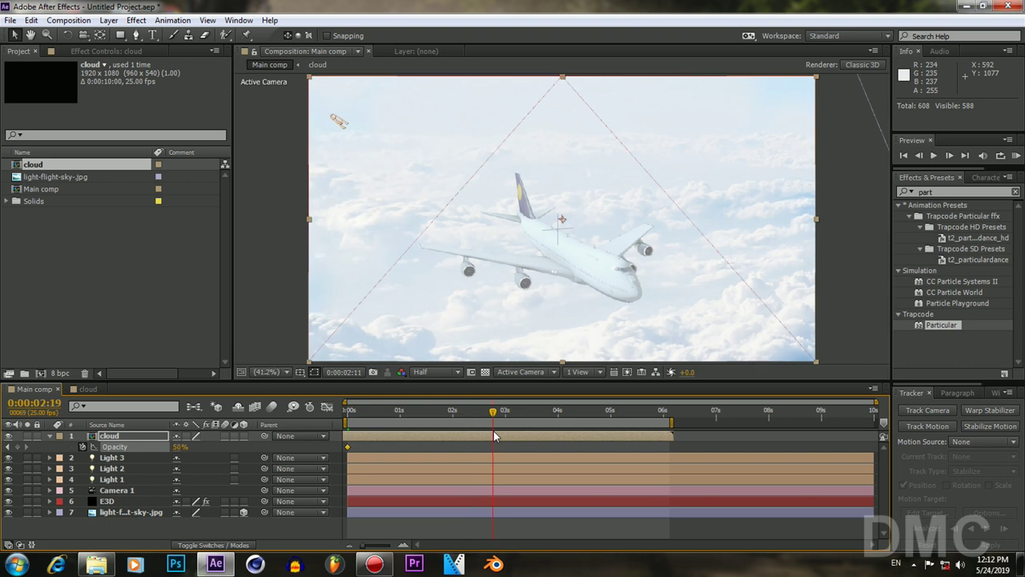
pyautogui.click(181, 446)
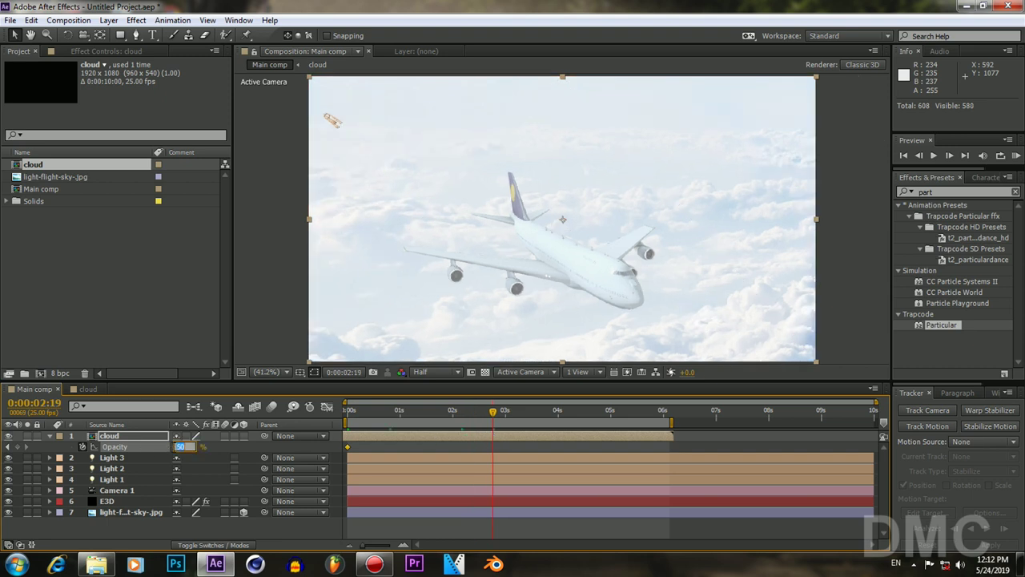
pyautogui.write('20')
pyautogui.press('Return')
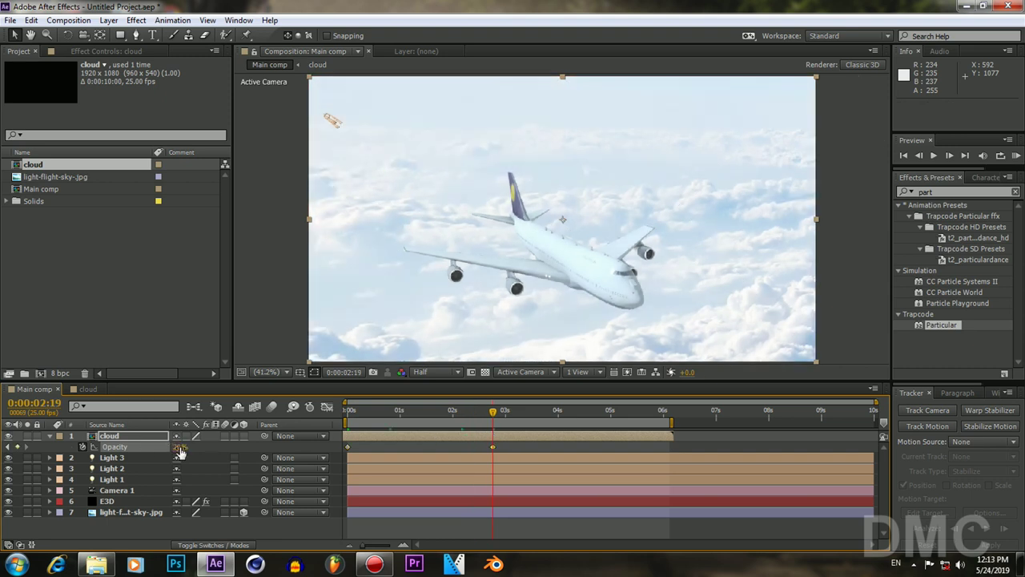
pyautogui.moveTo(493, 411); pyautogui.dragTo(660, 448)
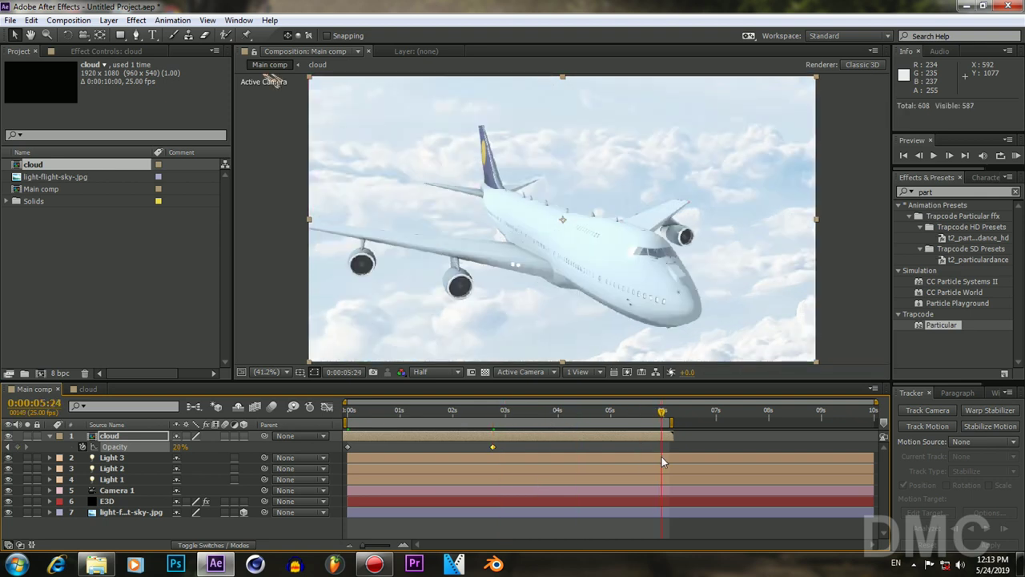
pyautogui.click(178, 447)
pyautogui.write('15')
pyautogui.press('Return')
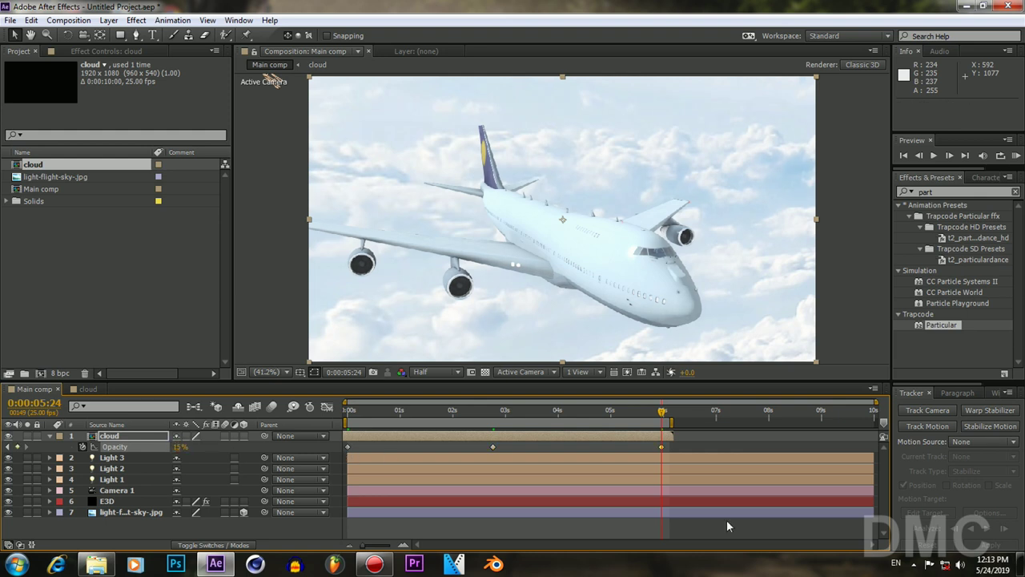
pyautogui.moveTo(661, 412); pyautogui.dragTo(320, 429)
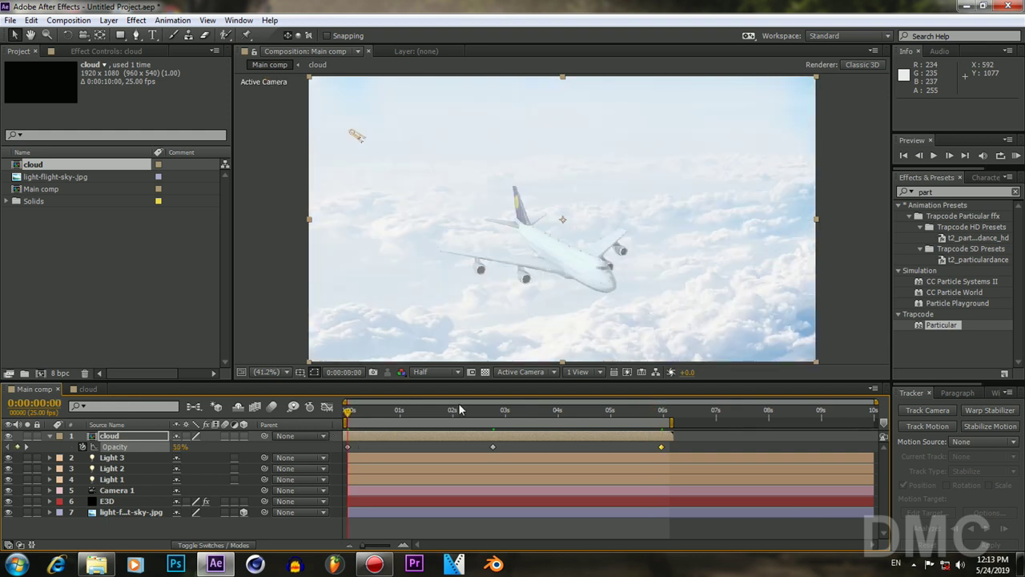
pyautogui.click(933, 155)
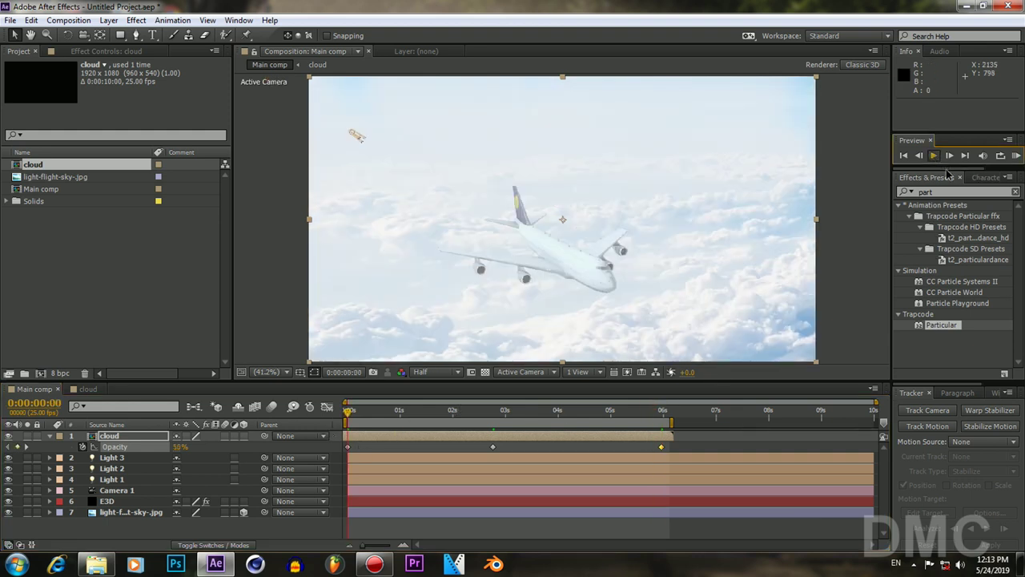